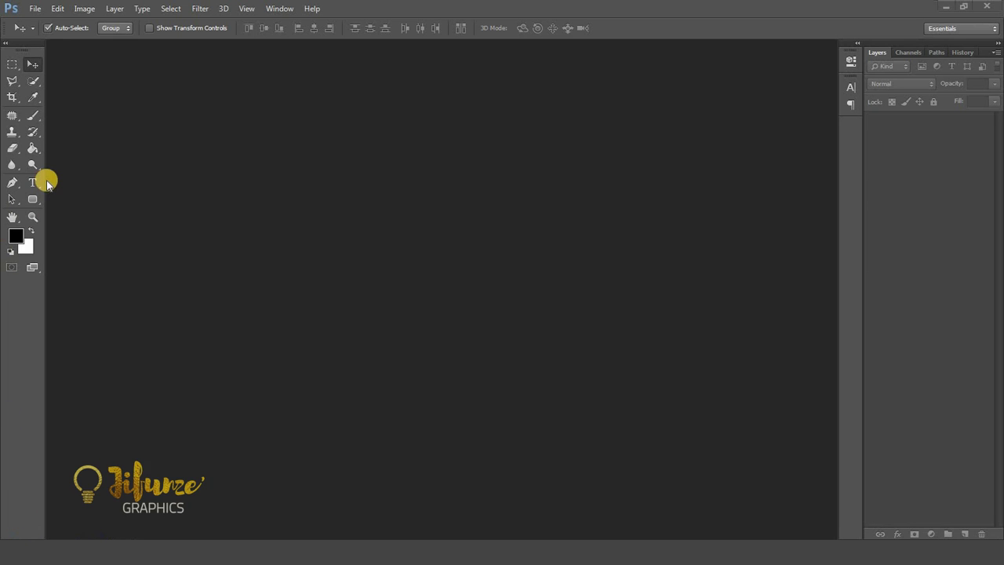
Open iphone-6-on-table-5184x3456_20445.jpg from the SHOES folder.
left_click(29, 14)
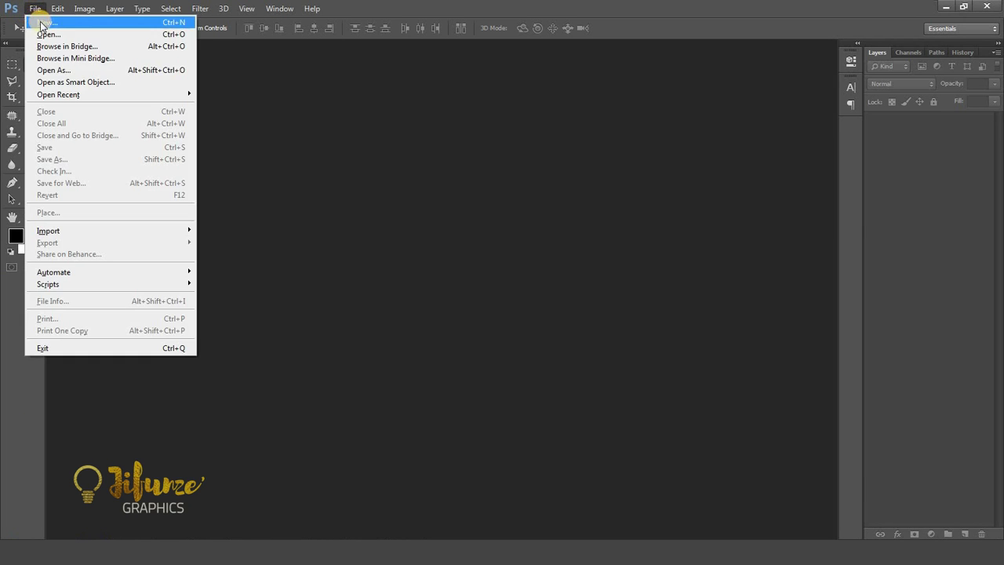
left_click(48, 34)
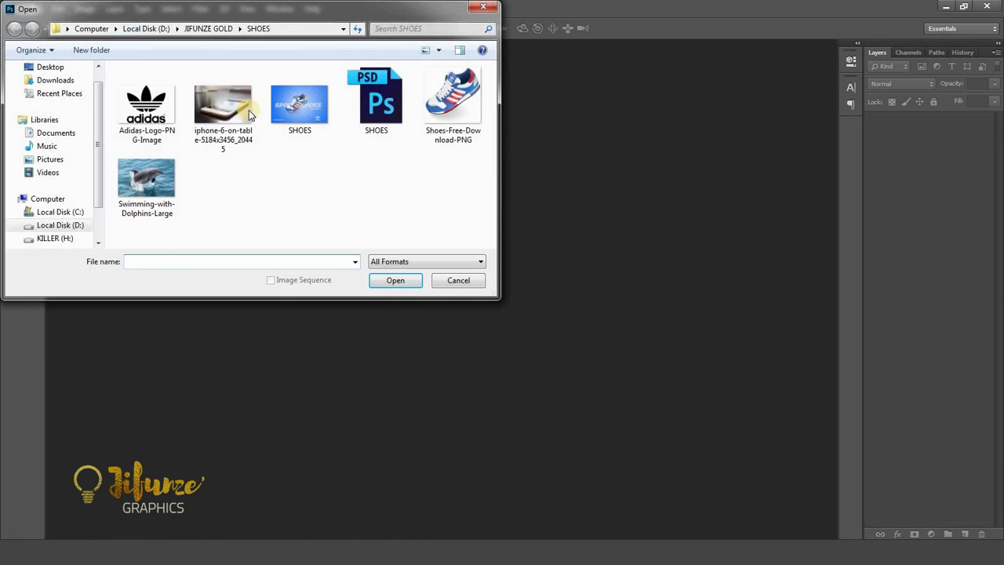
double_click(228, 114)
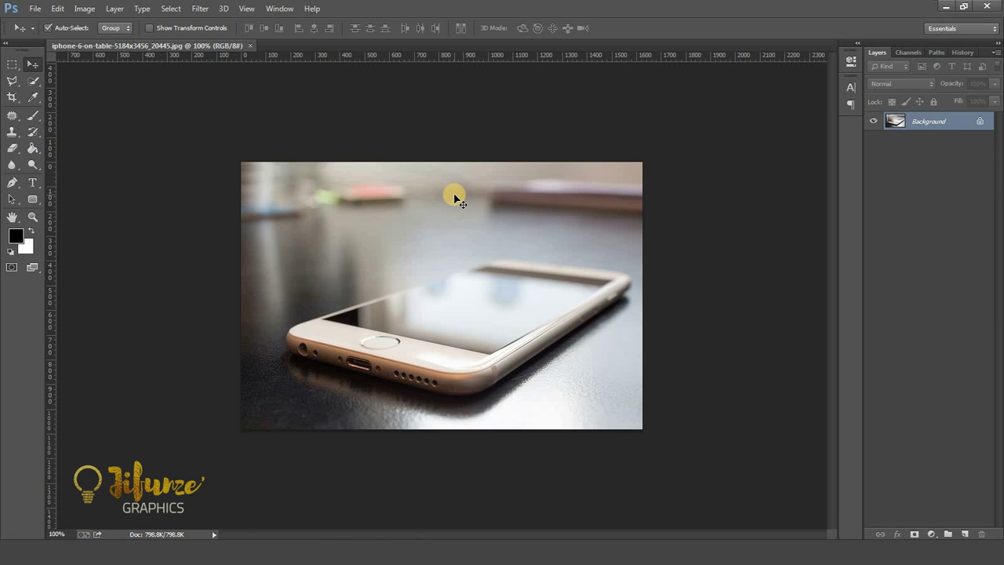
Convert the Background into an editable Layer 0 and apply Image > Auto Color.
double_click(964, 124)
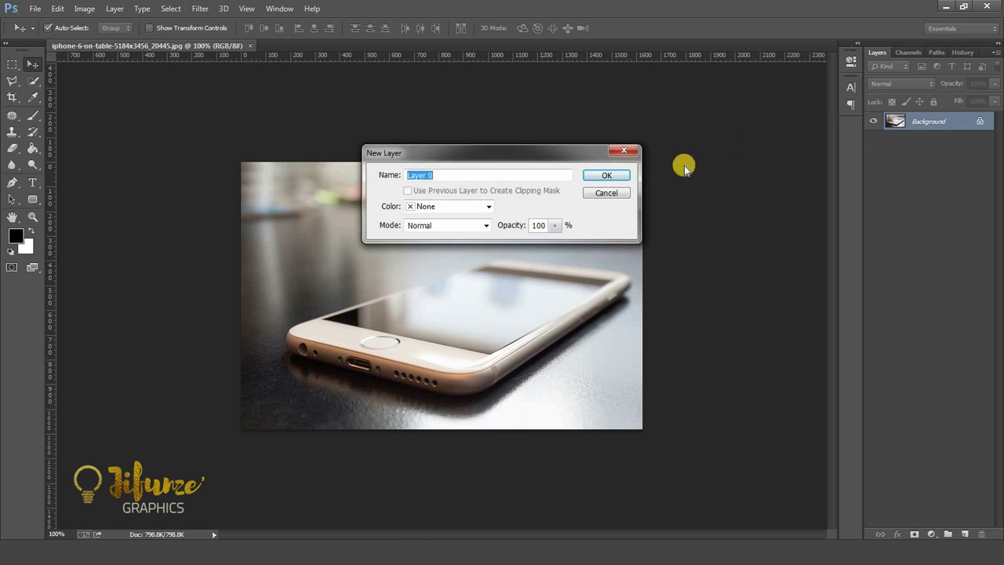
left_click(606, 175)
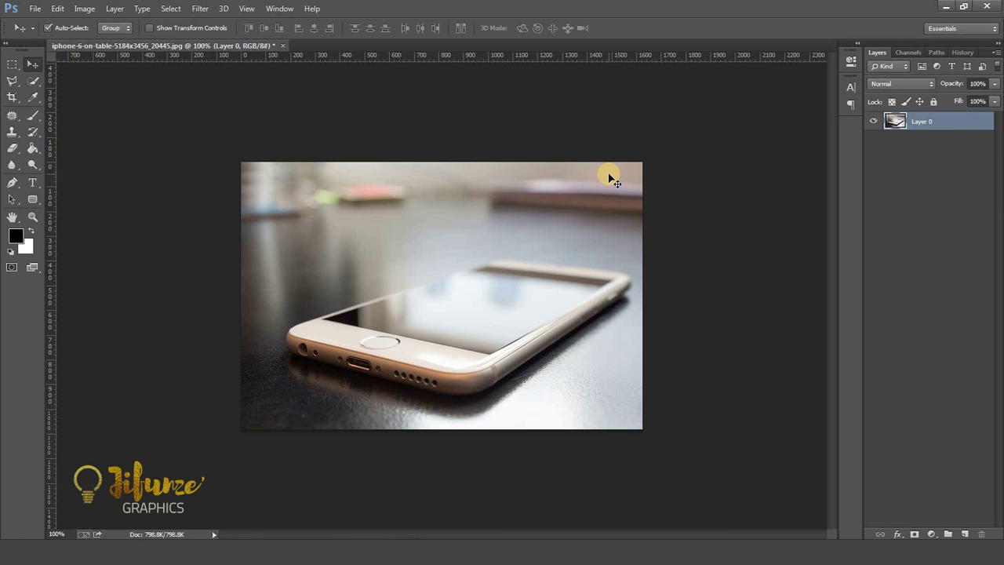
left_click(82, 10)
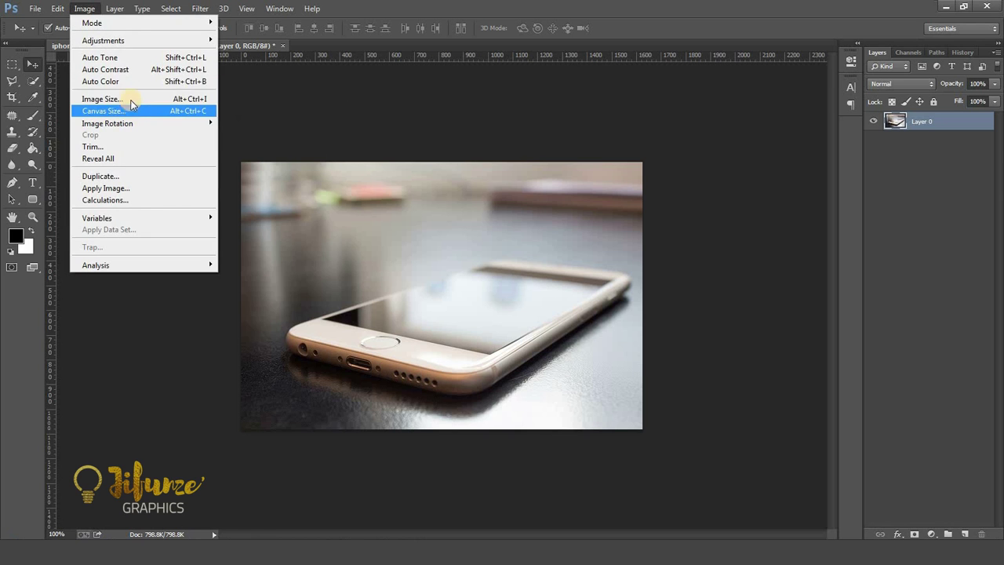
left_click(132, 81)
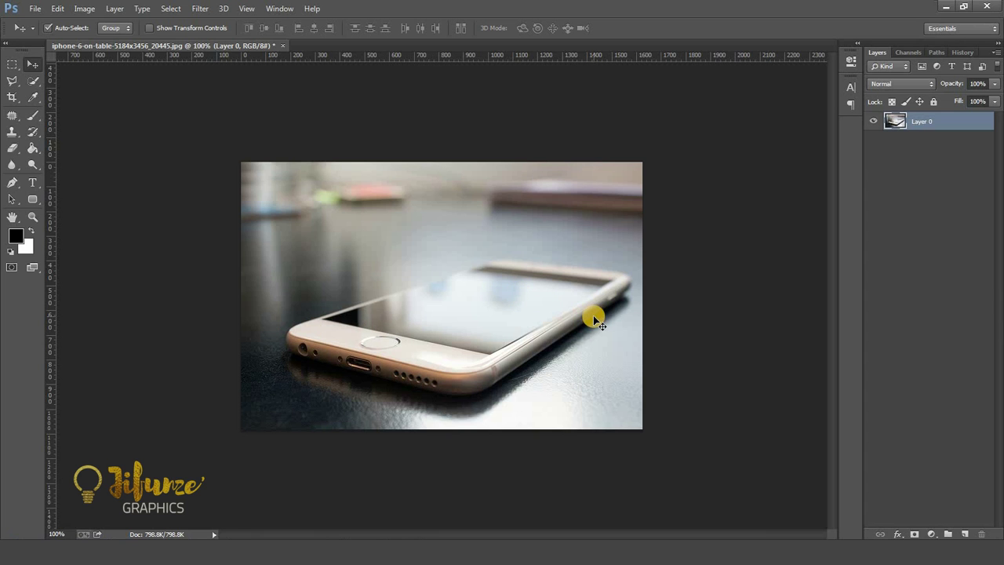
Zoom in to 300% on the phone's screen and lower edge.
left_click(30, 218)
left_click(48, 28)
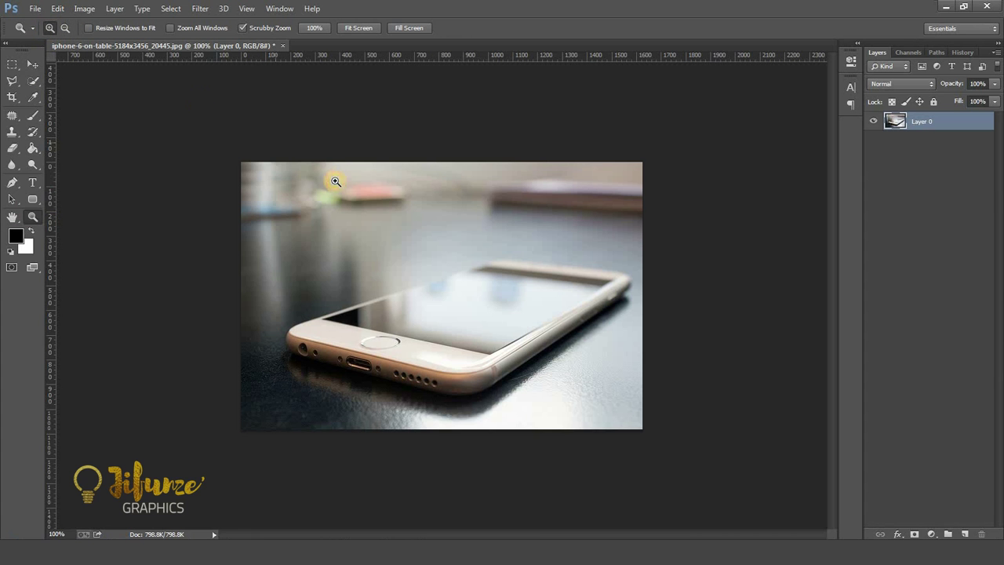
left_click(475, 305)
left_click(424, 404)
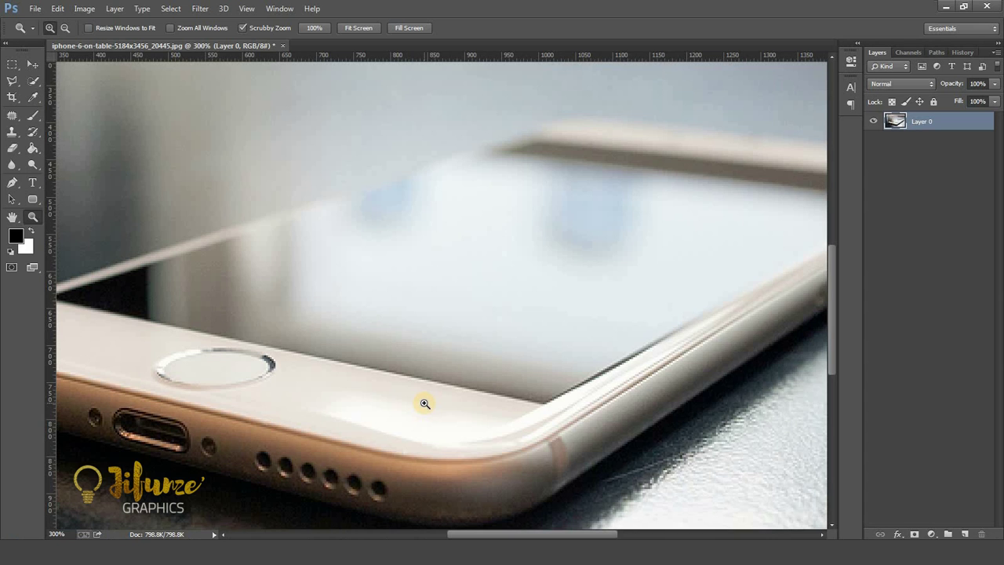
Begin a Polygonal Lasso outline from the screen's left corner toward the top edge.
left_click(10, 81)
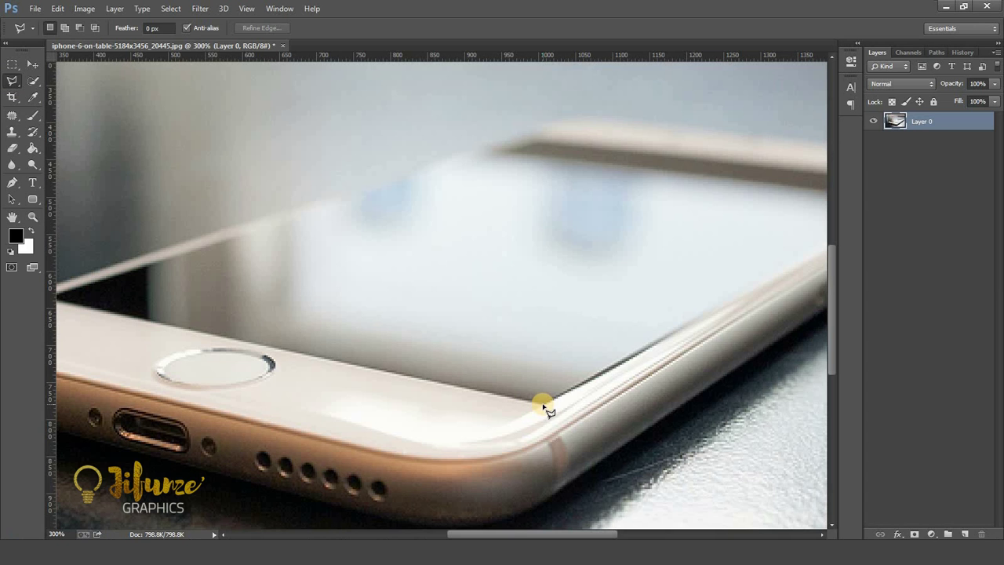
left_click(545, 406)
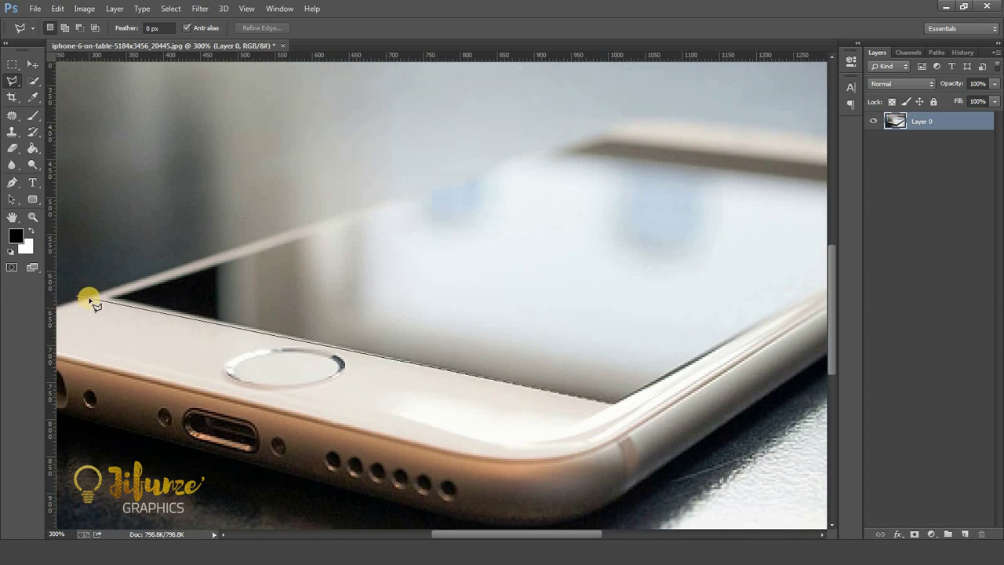
double_click(95, 298)
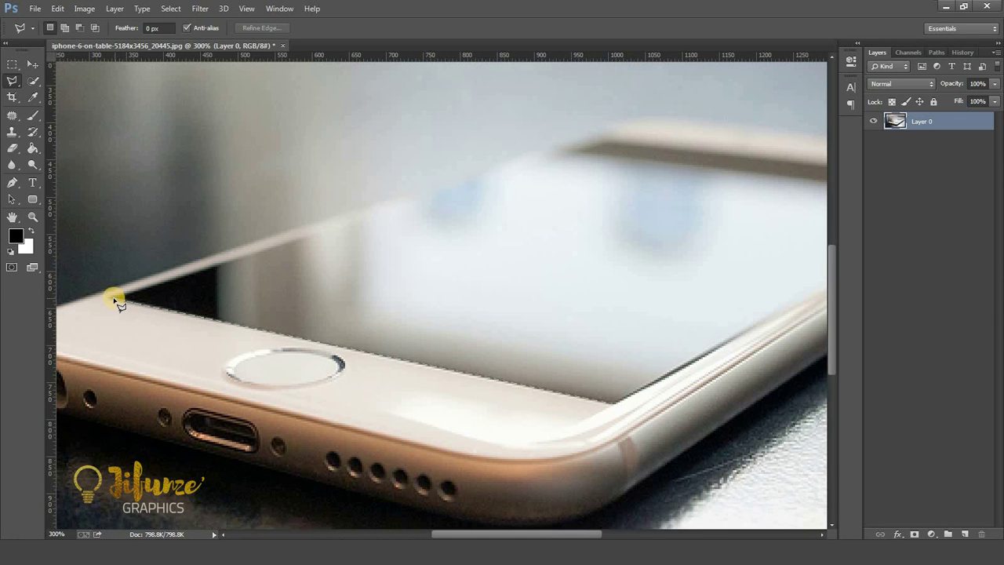
left_click(114, 301)
left_click(611, 143)
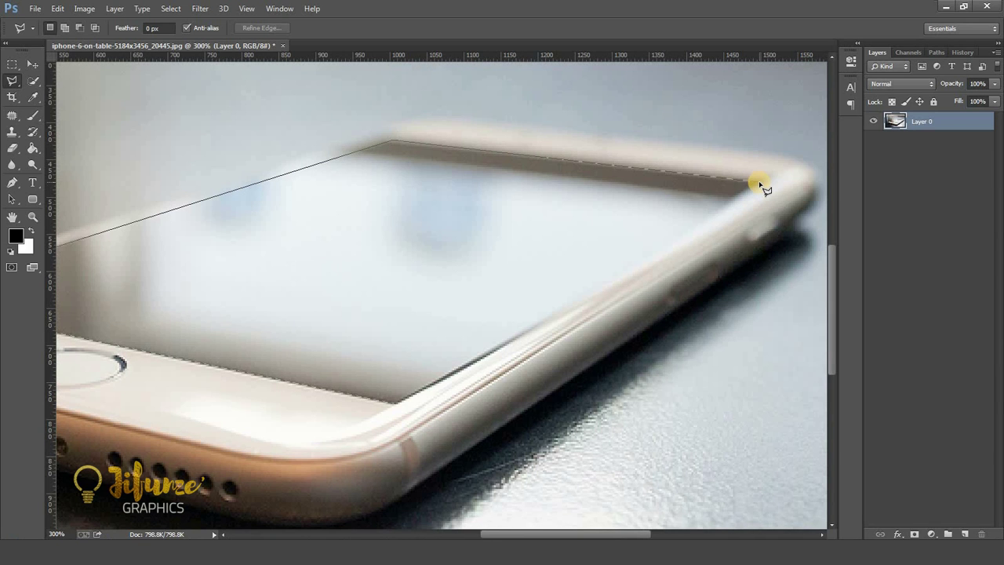
key("BackSpace")
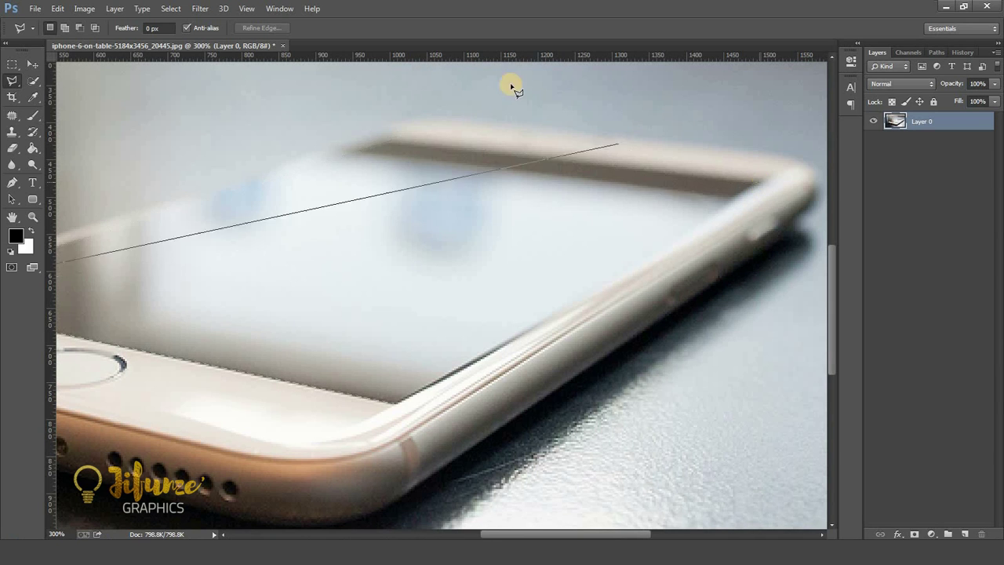
Continue the outline along the top bezel, right edge and bottom corner, closing the selection.
left_click(386, 143)
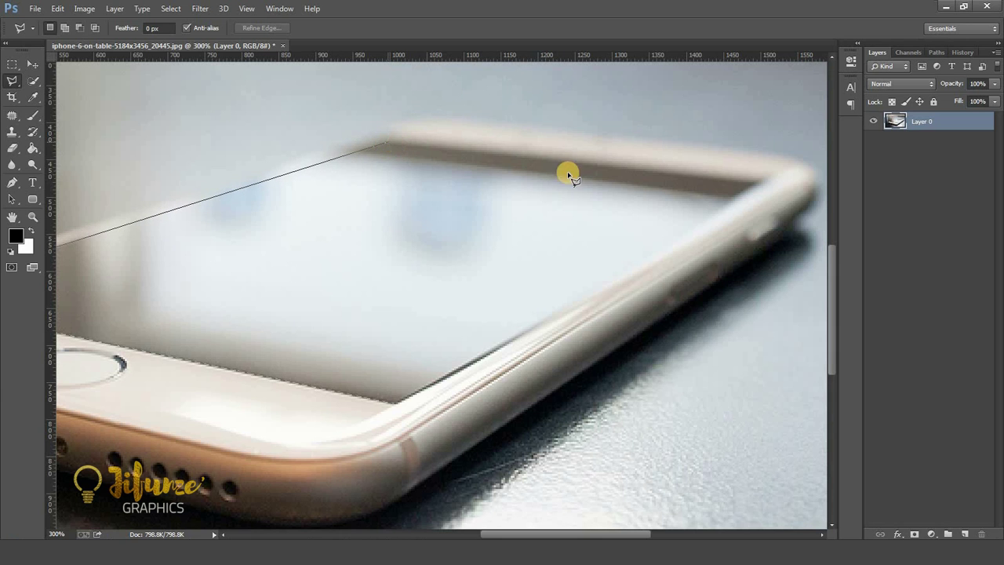
left_click(738, 186)
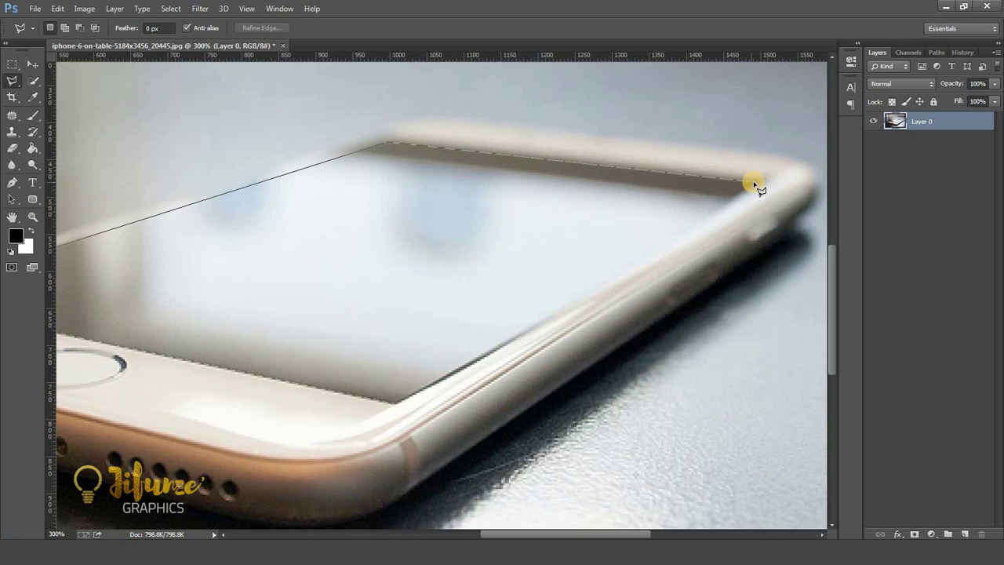
left_click(757, 183)
left_click(733, 203)
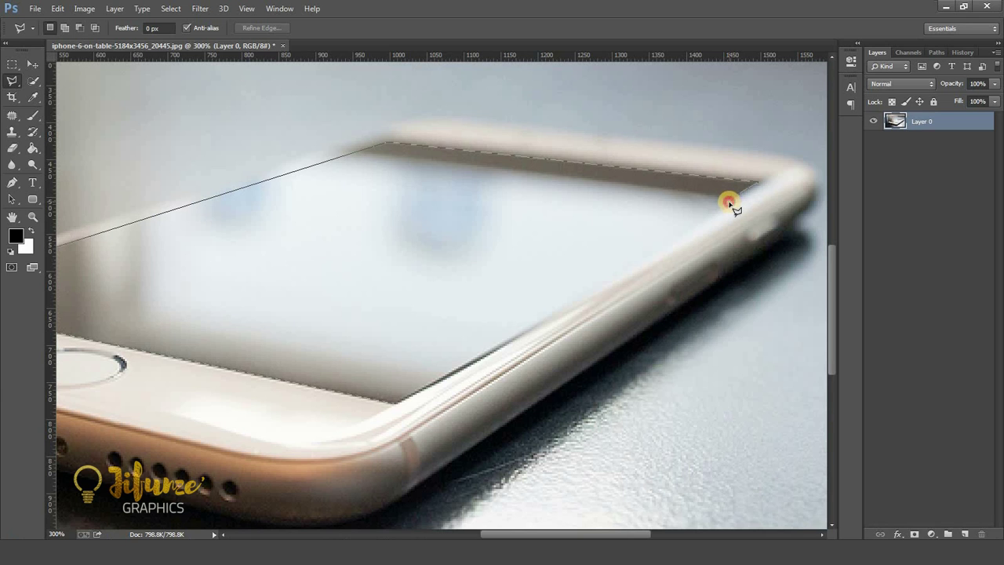
left_click(527, 336)
left_click(407, 401)
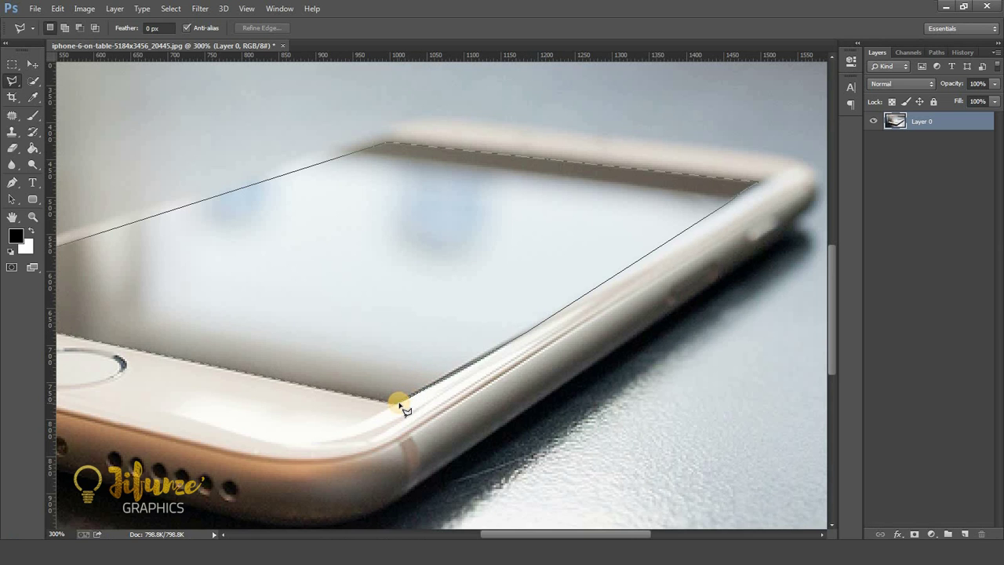
left_click(400, 405)
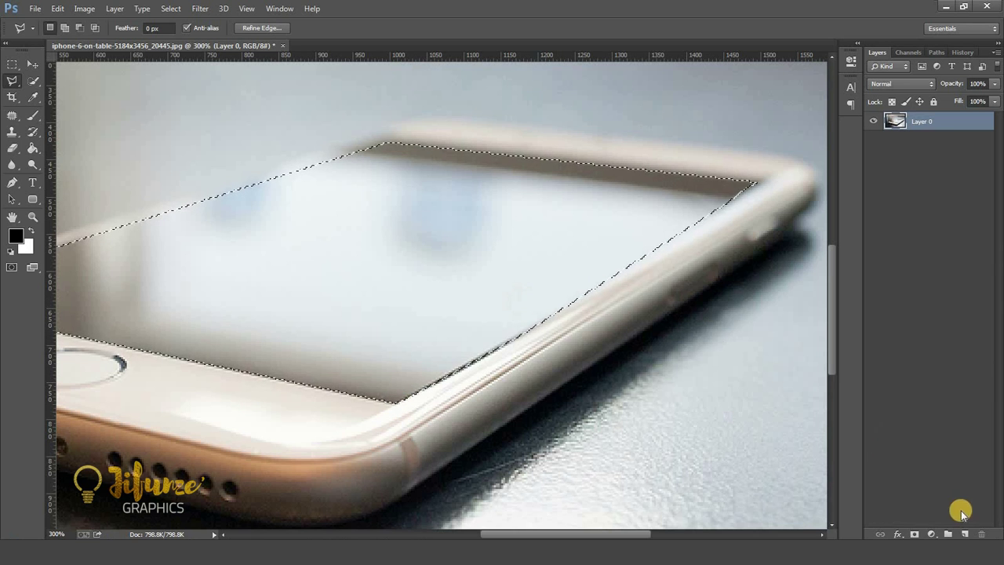
Fill the selected screen area with black on a new Layer 1.
left_click(963, 534)
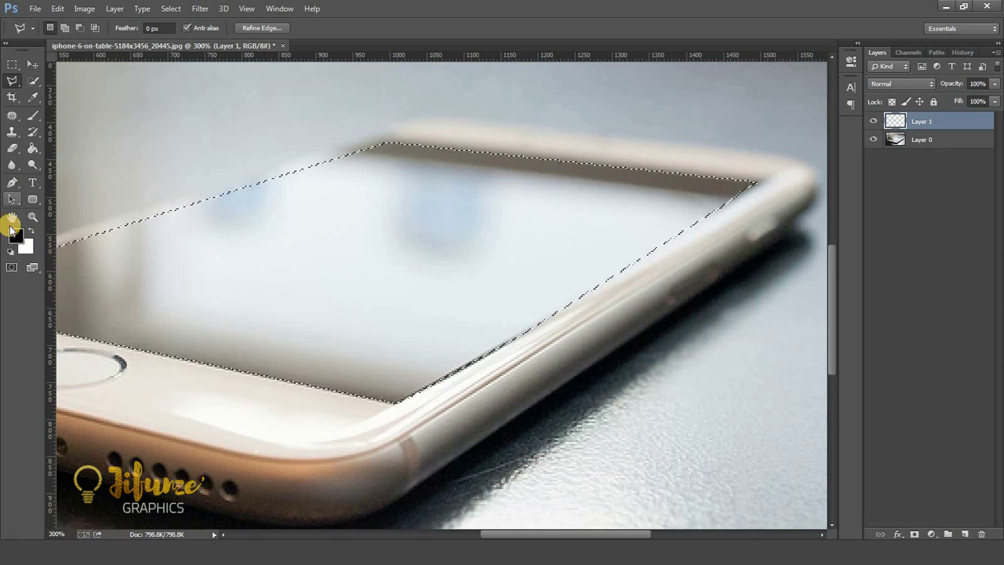
left_click(33, 148)
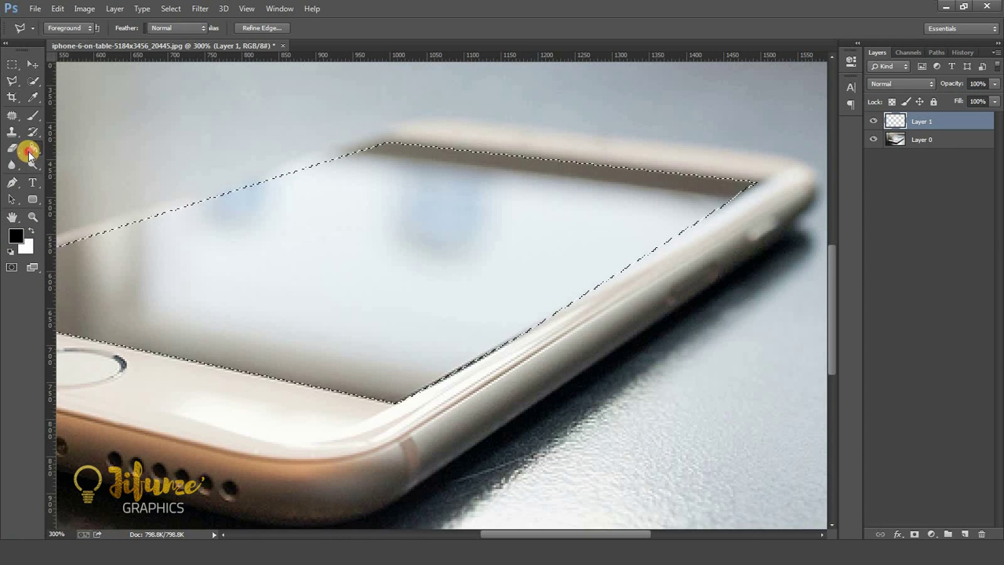
left_click(311, 262)
left_click(32, 64)
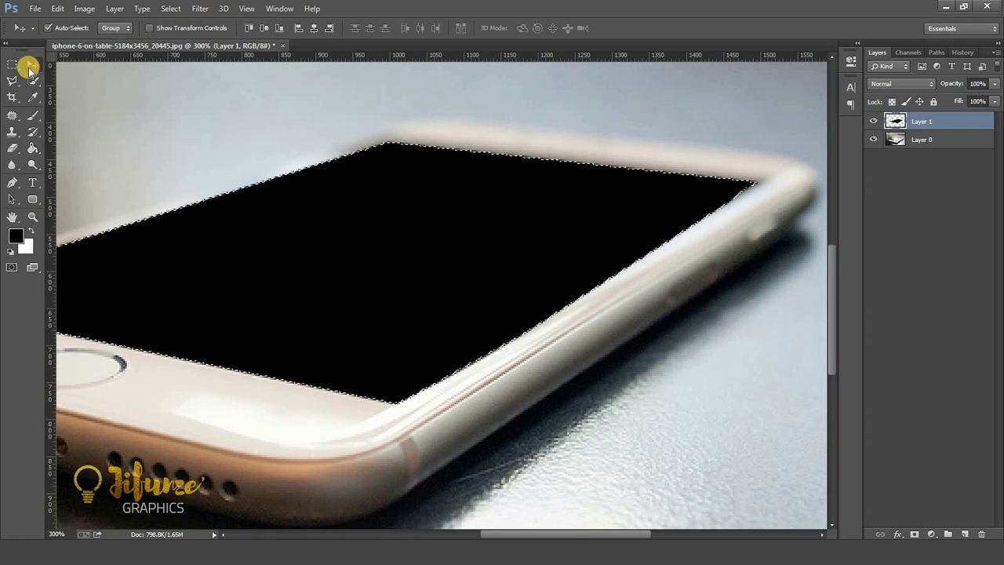
Clear the selection and zoom back out to view the whole image.
key("ctrl+d")
key("ctrl+minus")
key("ctrl+minus")
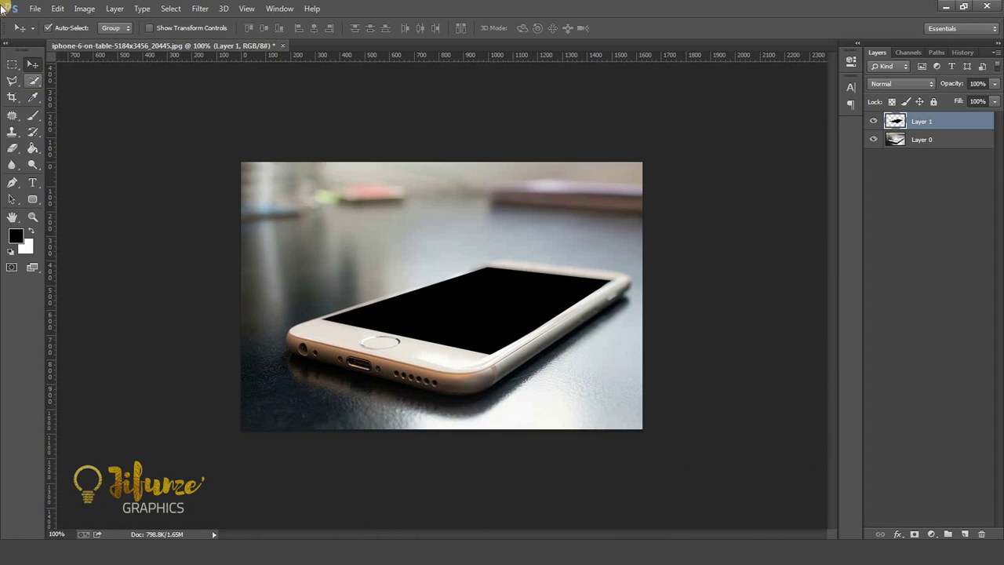
key("ctrl+plus")
key("ctrl+minus")
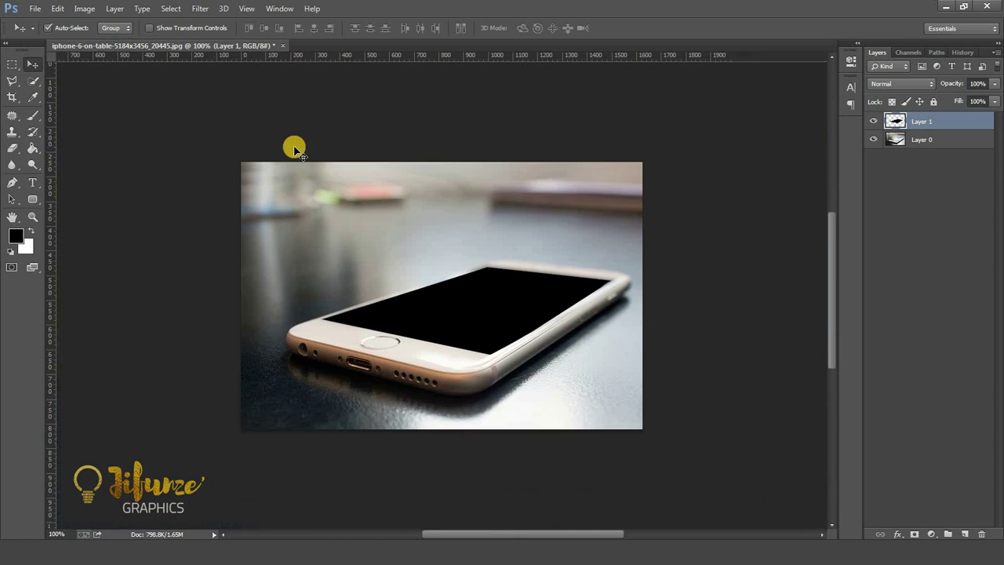
left_click(36, 9)
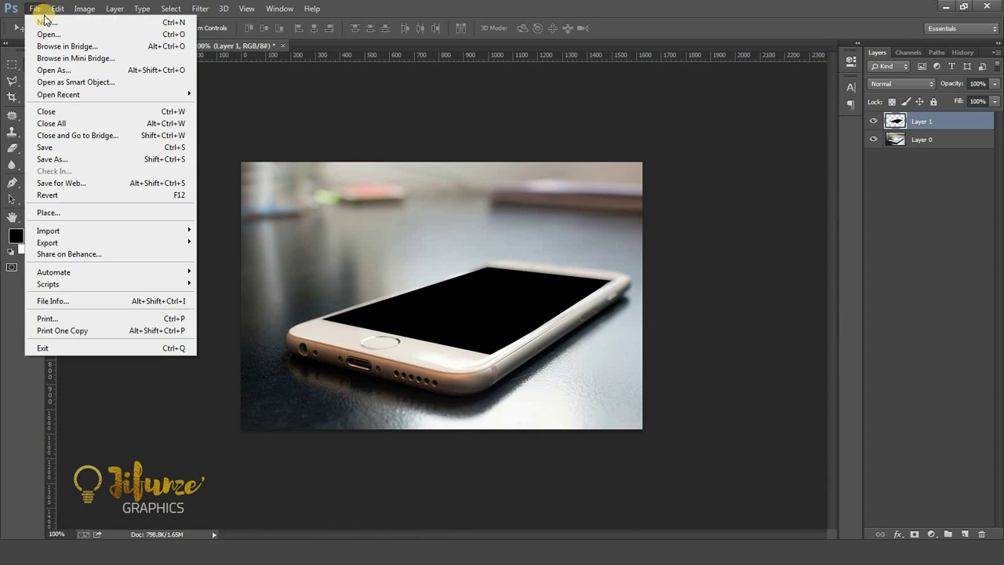
Open Swimming-with-Dolphins-Large.jpg, unlock it, and drag it into the iPhone document as Layer 2.
left_click(55, 35)
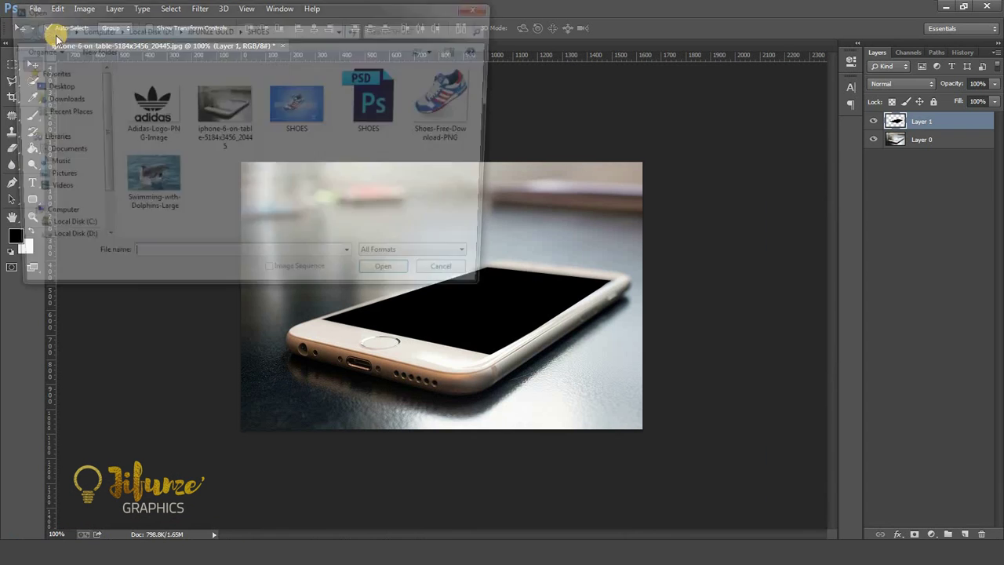
double_click(156, 175)
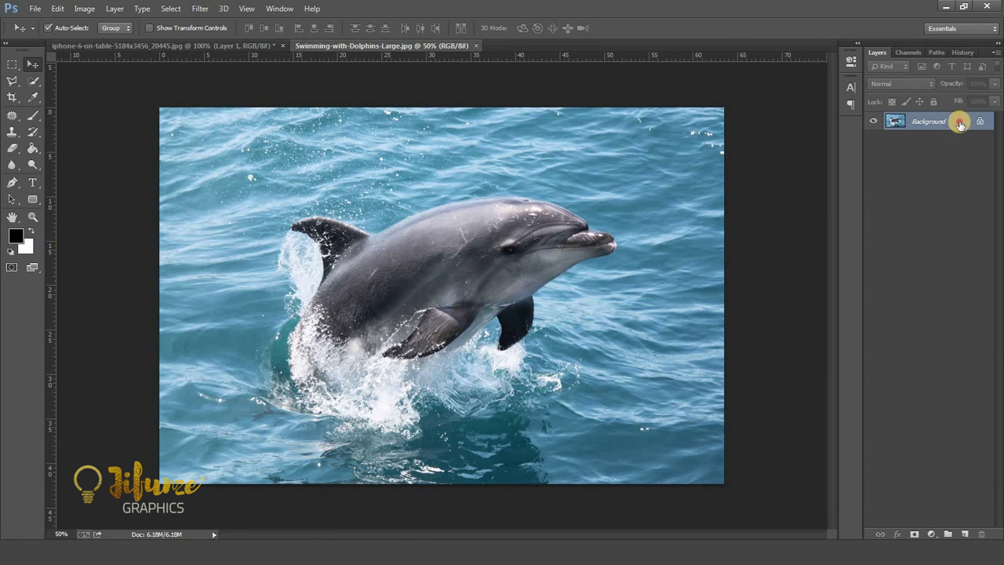
double_click(958, 122)
left_click(602, 178)
left_click_drag(417, 207, 226, 53)
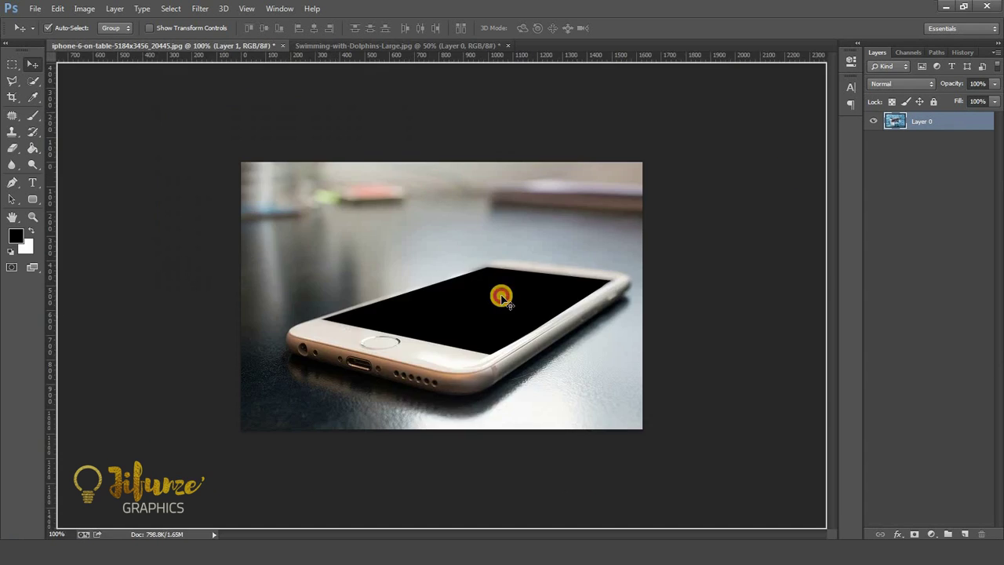
left_click_drag(225, 54, 502, 299)
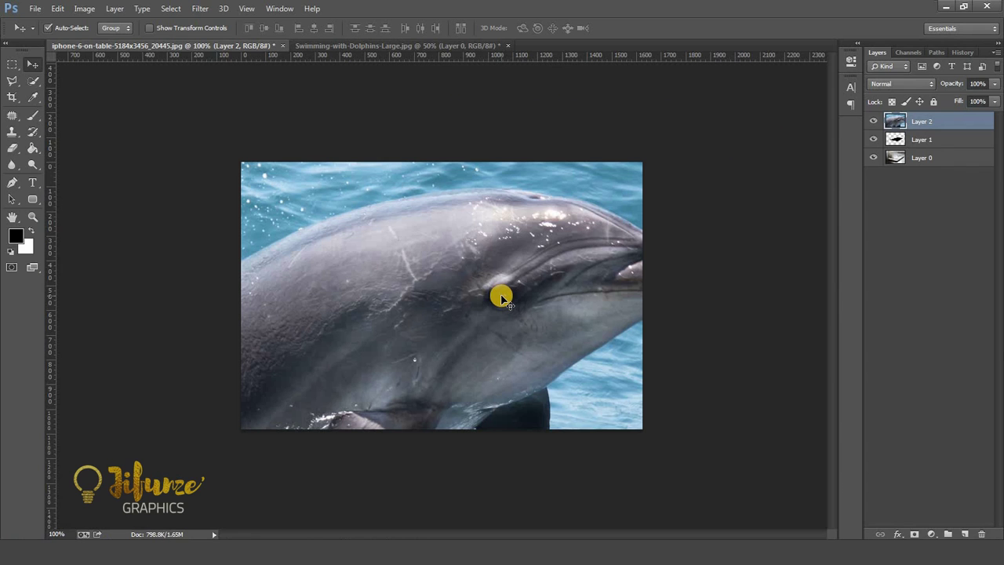
key("ctrl+t")
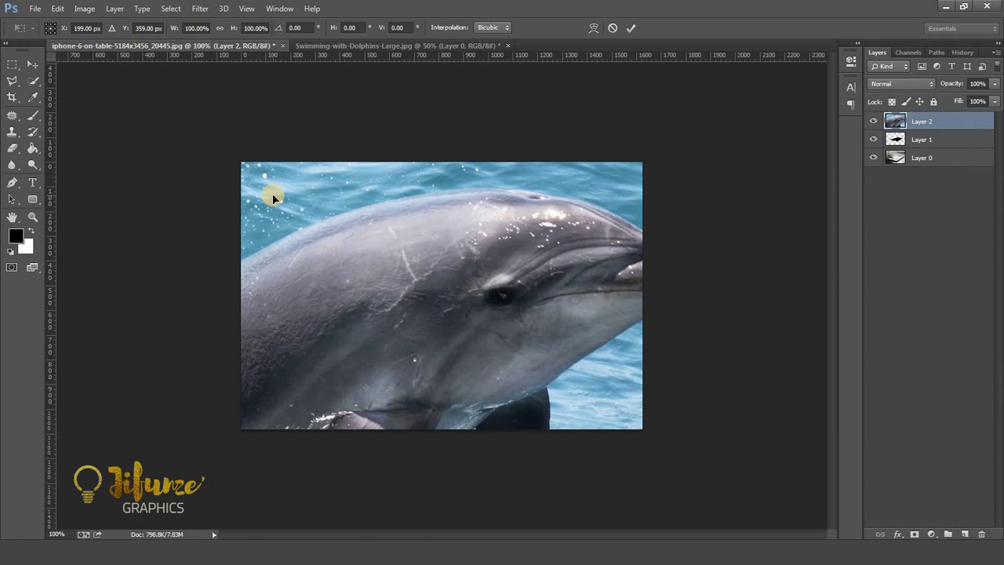
Scale the dolphin layer proportionally down to about 20% with linked width and height.
key("ctrl+minus")
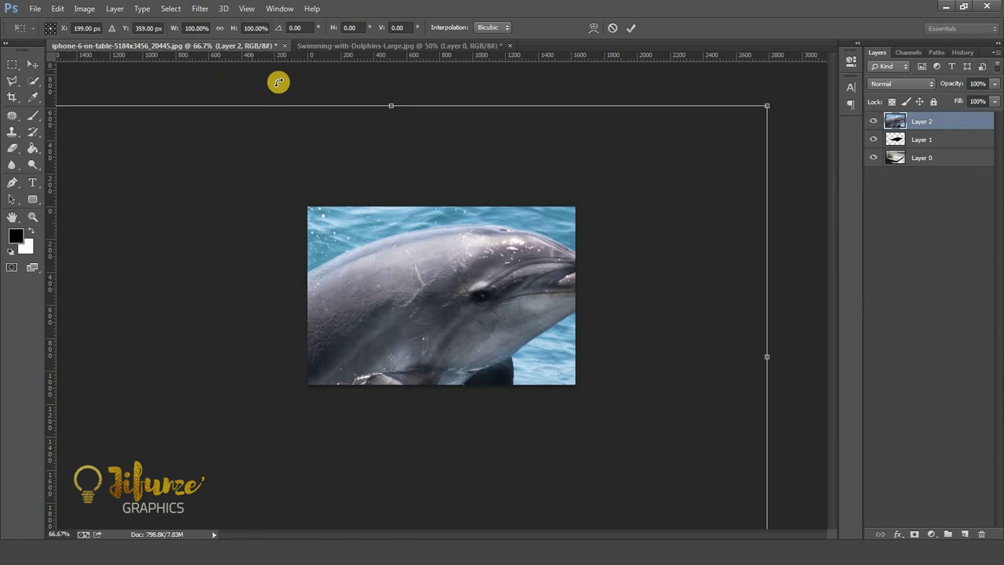
key("ctrl+minus")
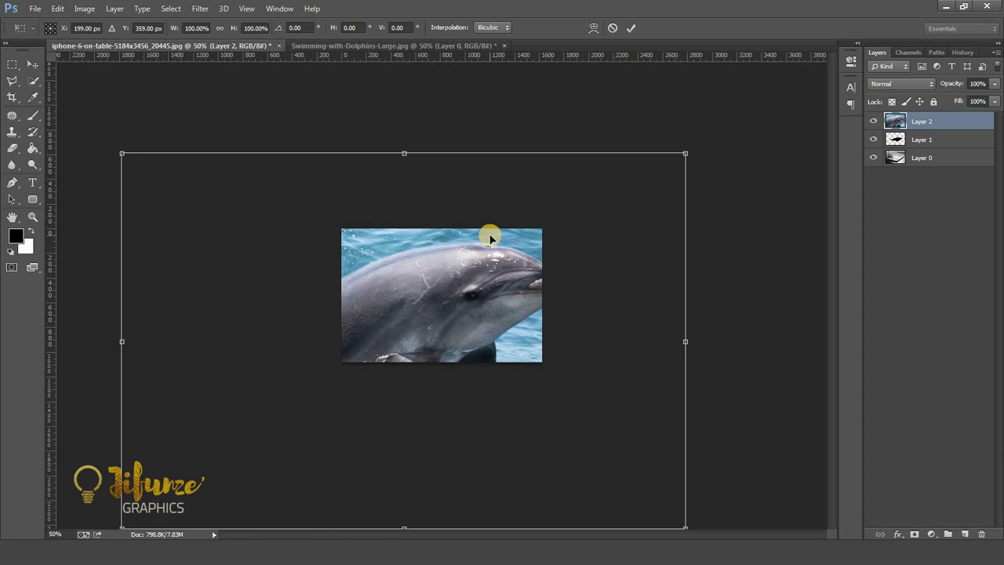
left_click_drag(121, 154, 200, 205)
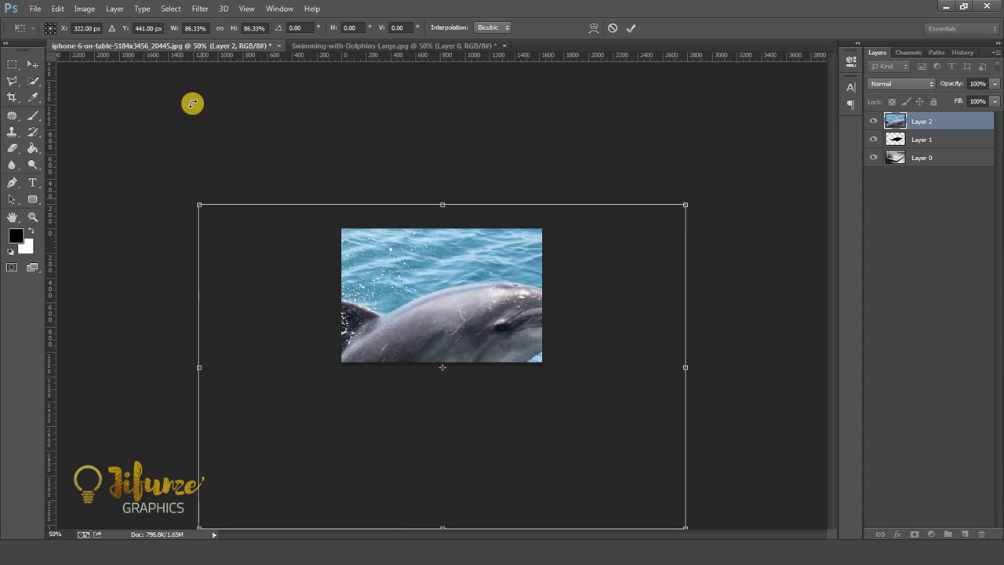
left_click(220, 30)
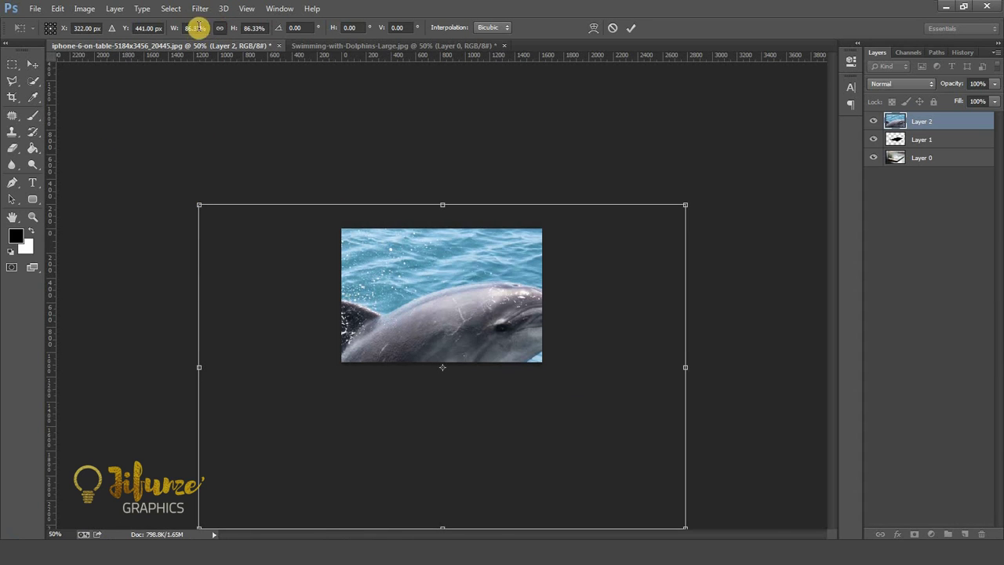
left_click_drag(173, 29, 143, 30)
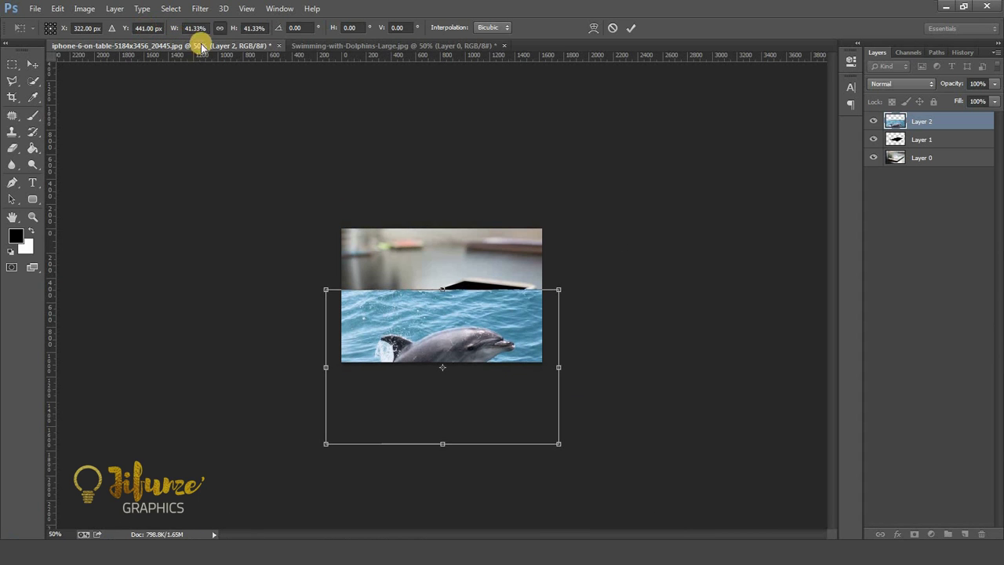
left_click_drag(170, 27, 161, 27)
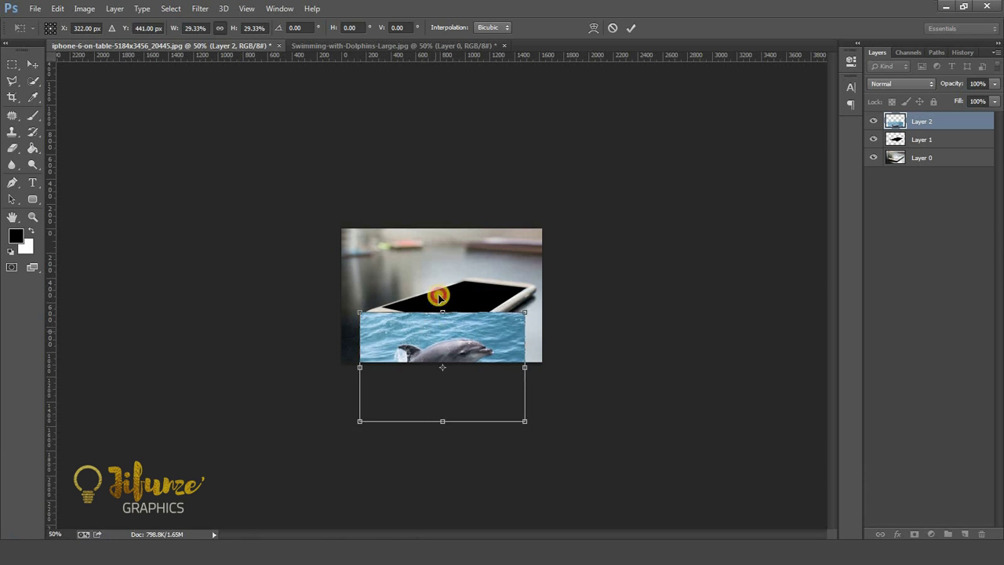
left_click_drag(438, 308, 449, 257)
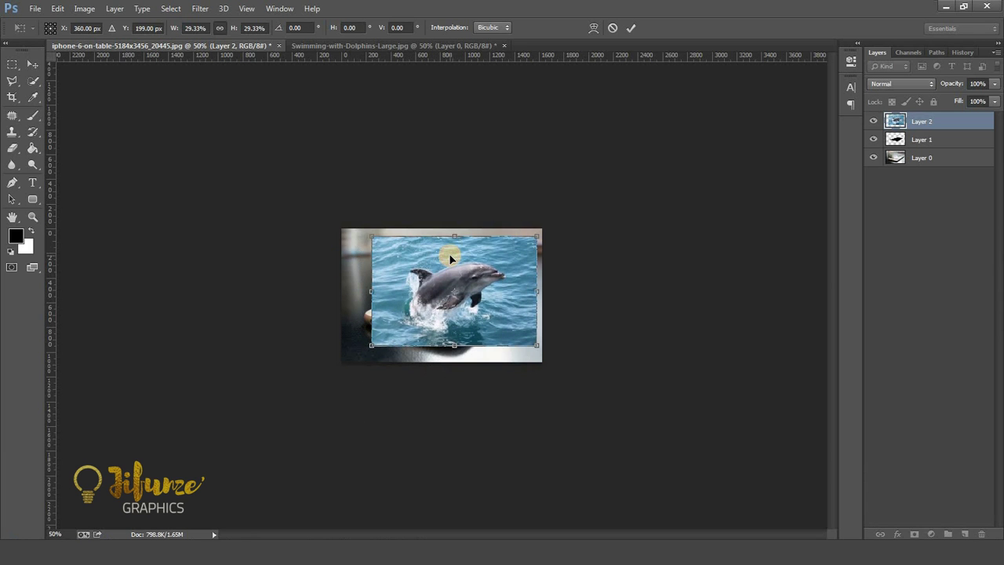
scroll(449, 255, "up", 3)
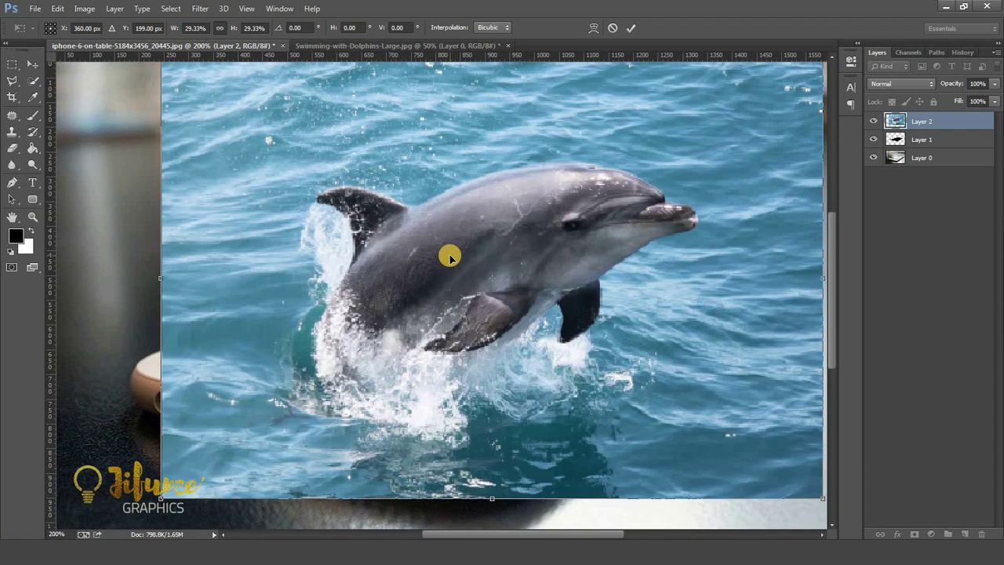
scroll(449, 256, "down", 3)
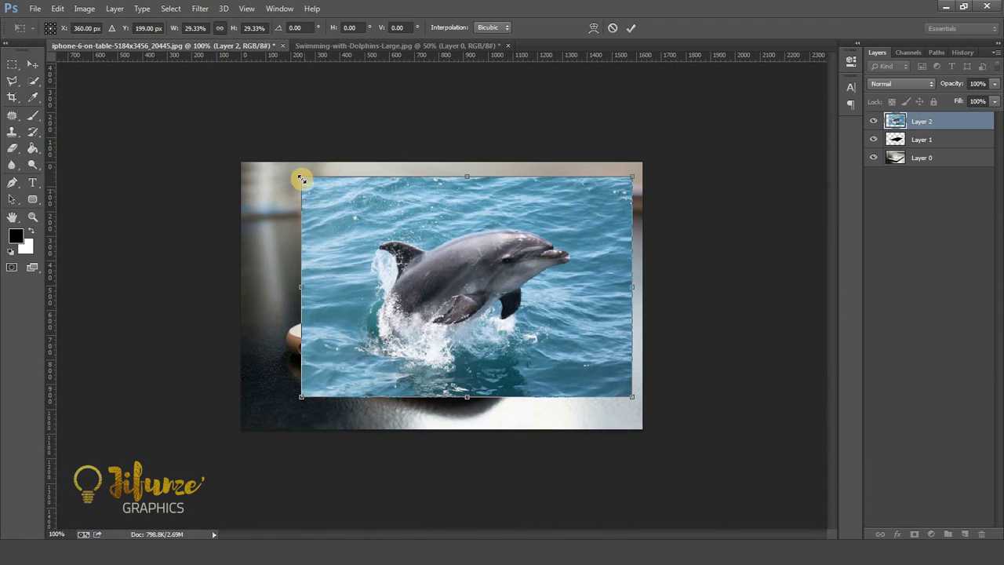
left_click_drag(302, 180, 399, 254)
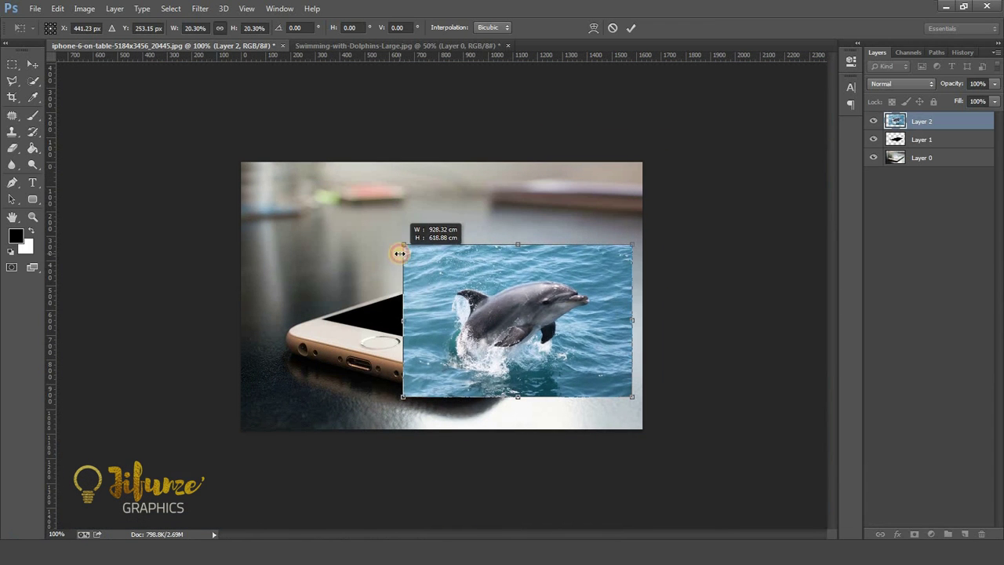
double_click(516, 298)
Position the dolphin over the phone screen, flip it horizontally, and duplicate it as Layer 2 copy.
mouse_move(520, 308)
left_mouse_down()
mouse_move(460, 238)
mouse_move(468, 269)
left_mouse_up()
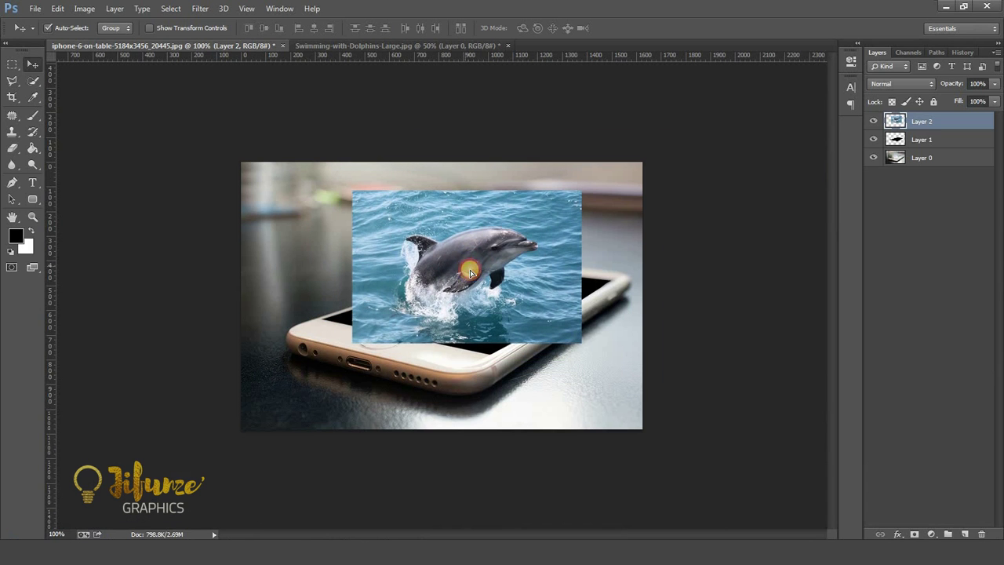
left_click_drag(469, 269, 467, 277)
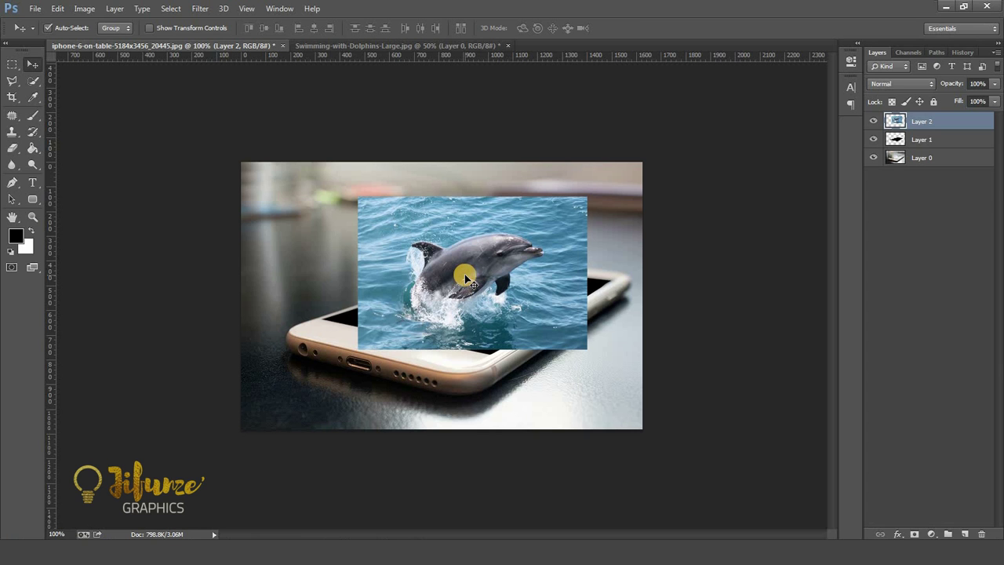
key("ctrl+t")
right_click(469, 257)
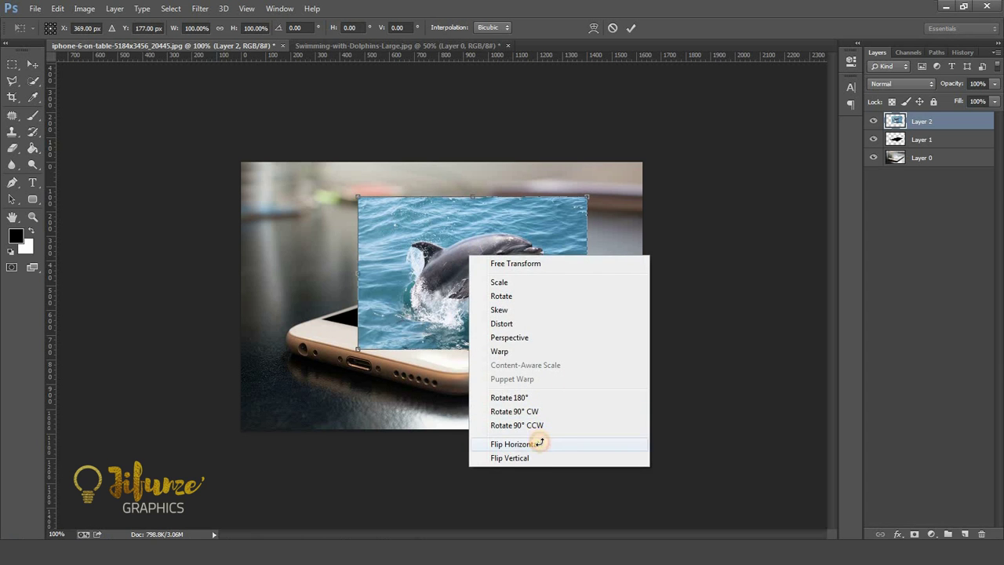
left_click(510, 444)
left_click_drag(480, 281, 464, 275)
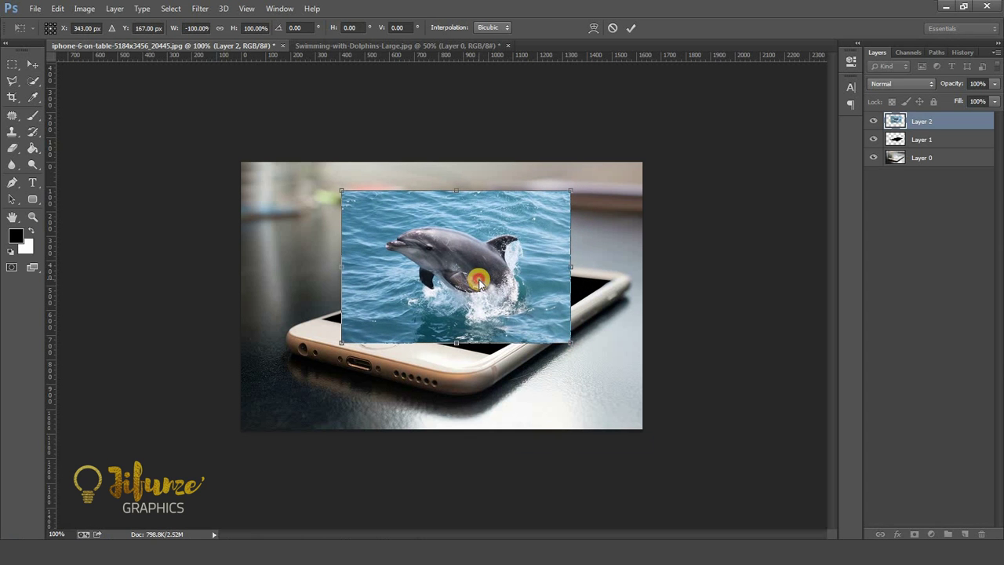
key("Return")
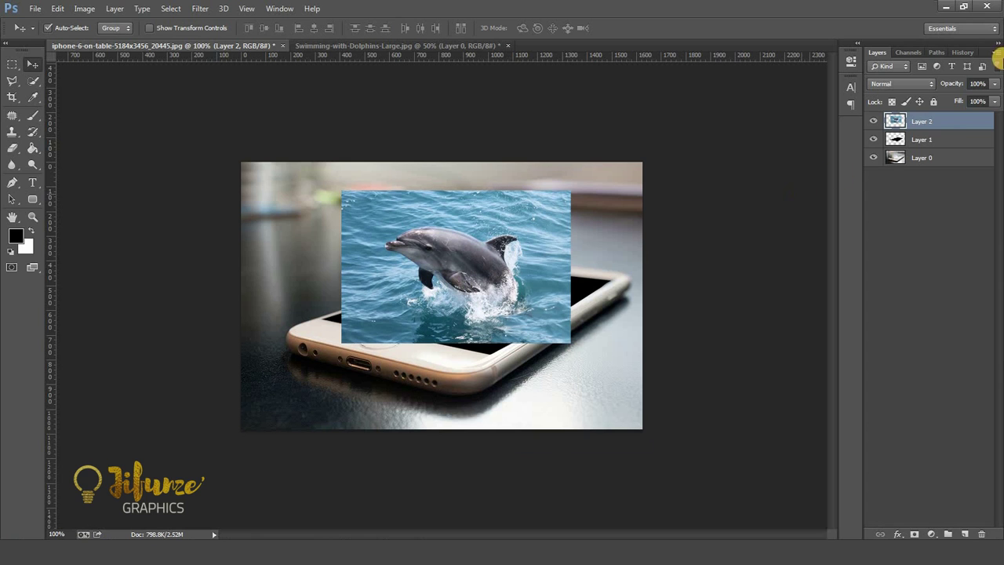
key("ctrl+j")
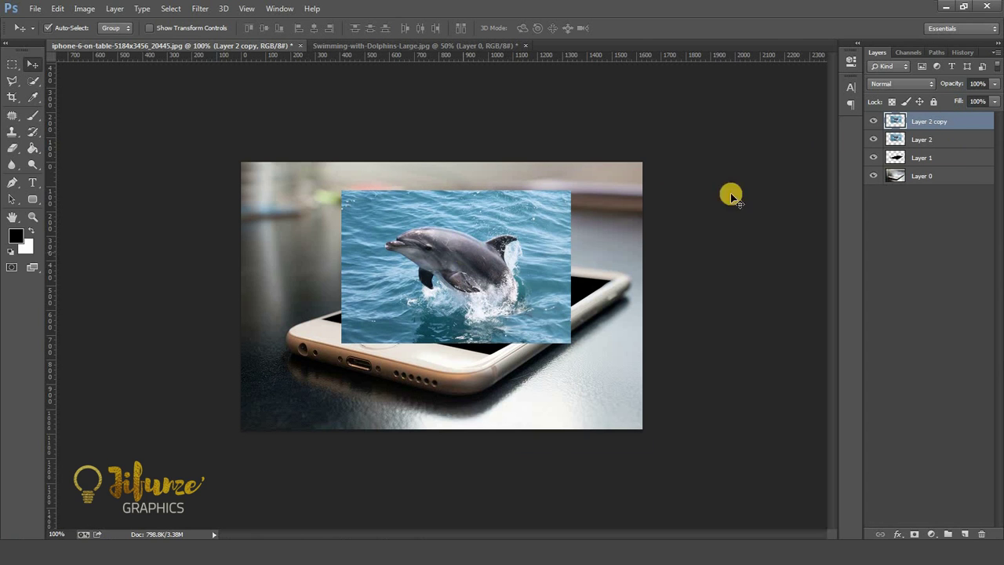
Hide the original Layer 2 and nudge Layer 2 copy into position.
left_click(873, 139)
left_click_drag(485, 268, 488, 273)
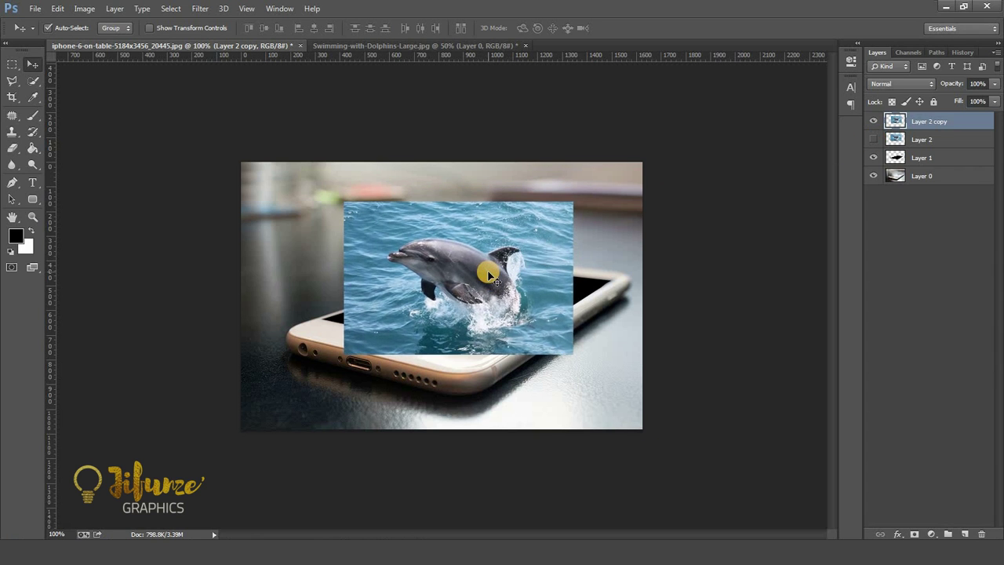
key("ctrl+plus")
left_click_drag(485, 247, 480, 235)
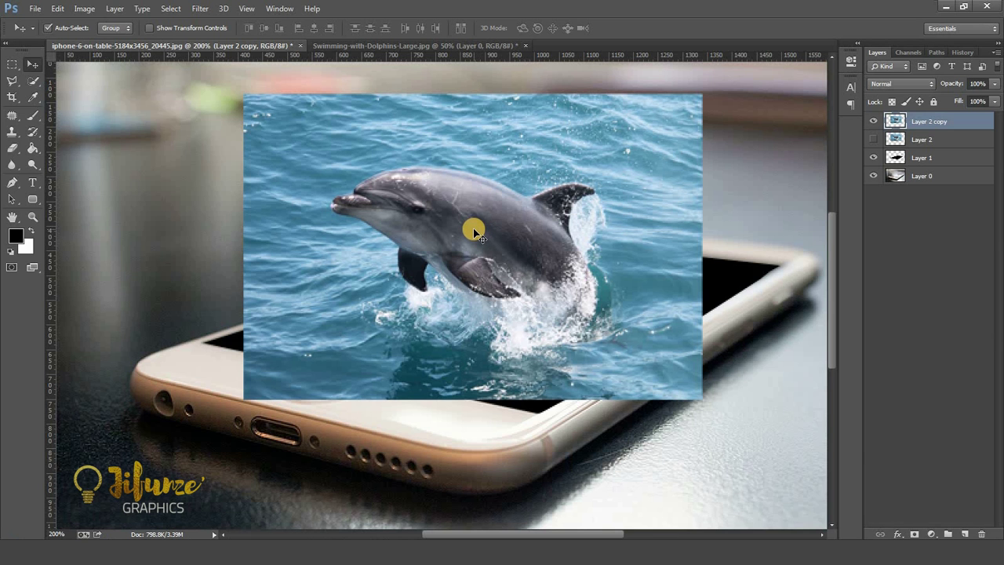
Zoom in to 400% on the dolphin, ready to trace it with the Pen tool.
scroll(475, 233, "up", 1)
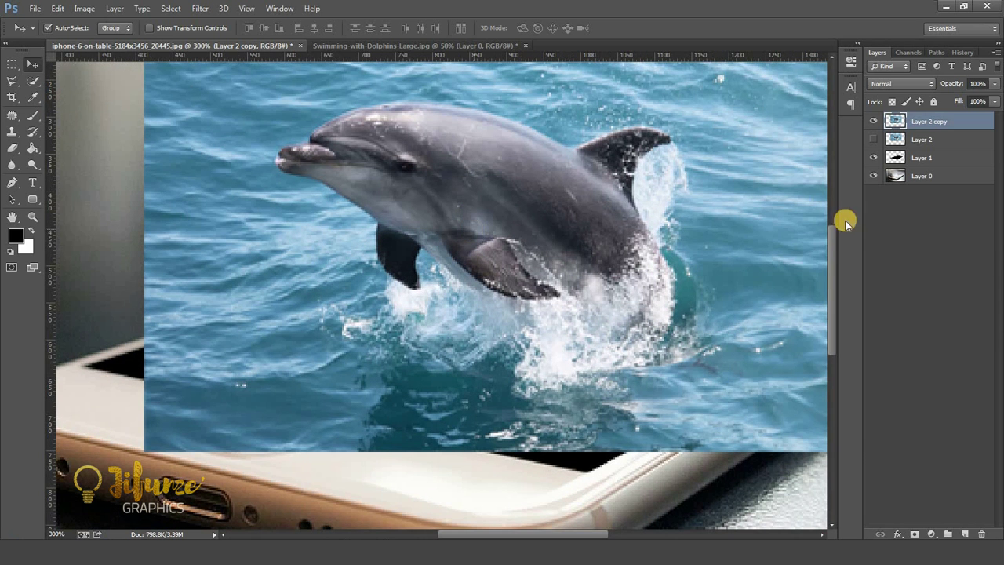
scroll(833, 225, "up", 2)
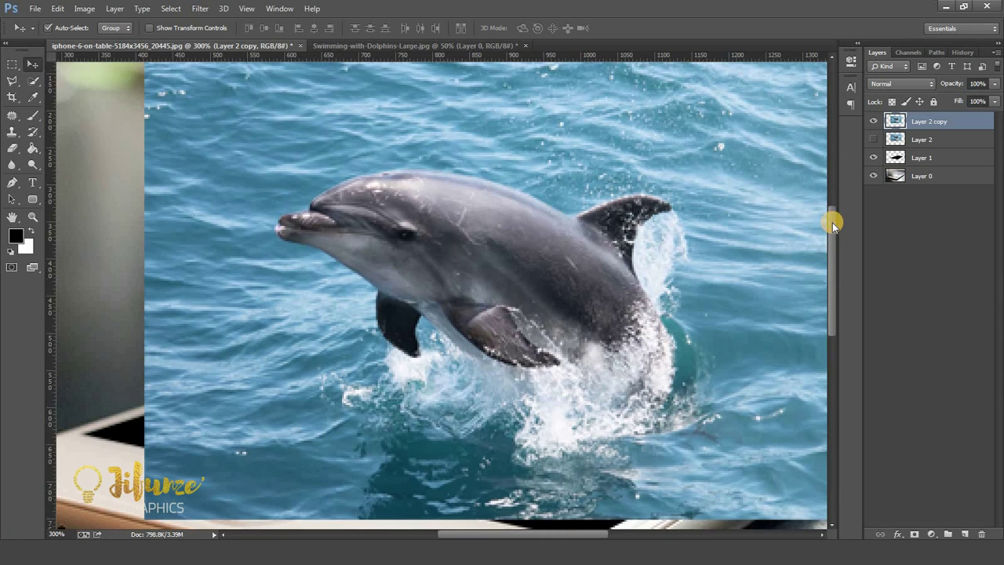
key("ctrl+plus")
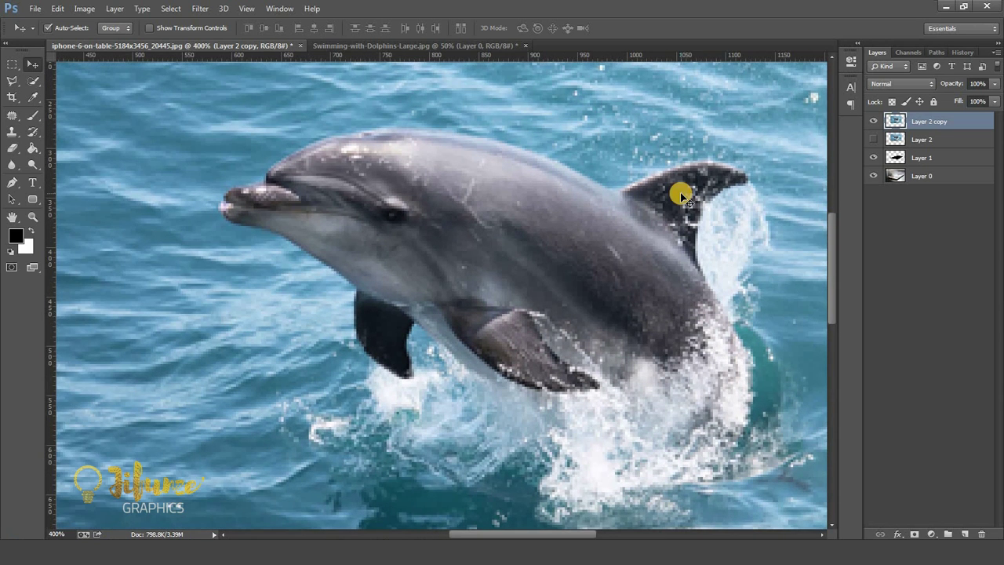
key("ctrl+plus")
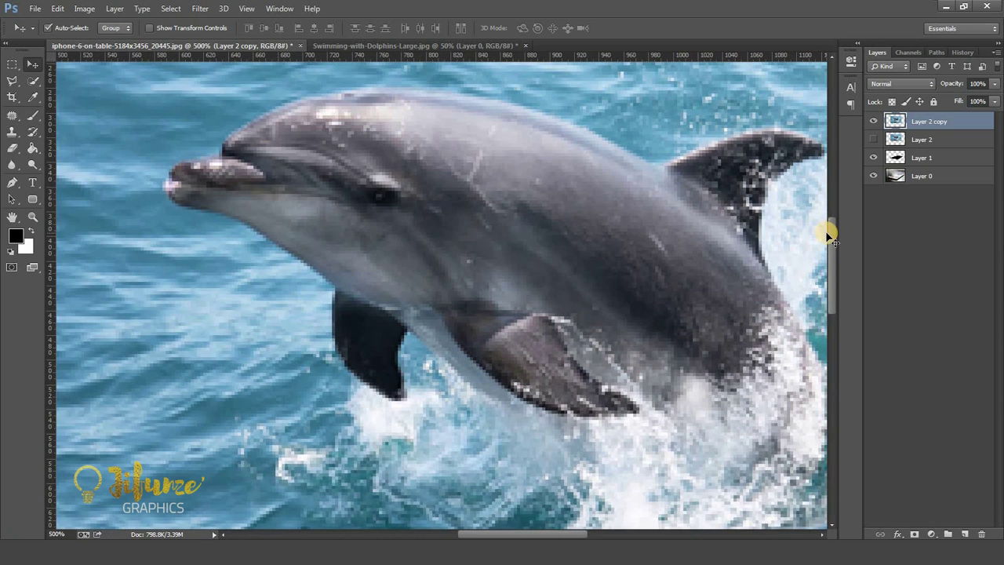
key("ctrl+minus")
key("ctrl+minus")
key("ctrl+minus")
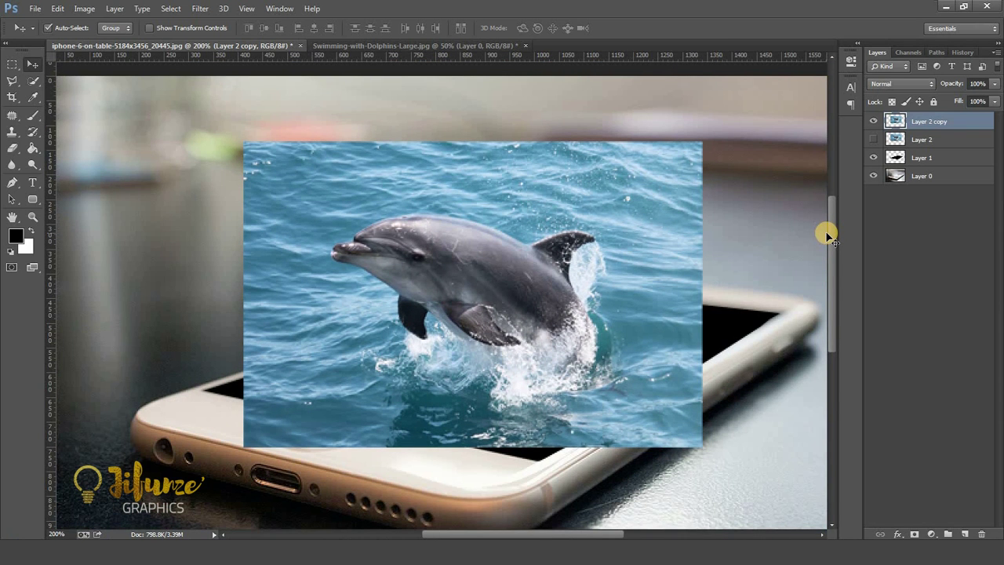
key("ctrl+plus")
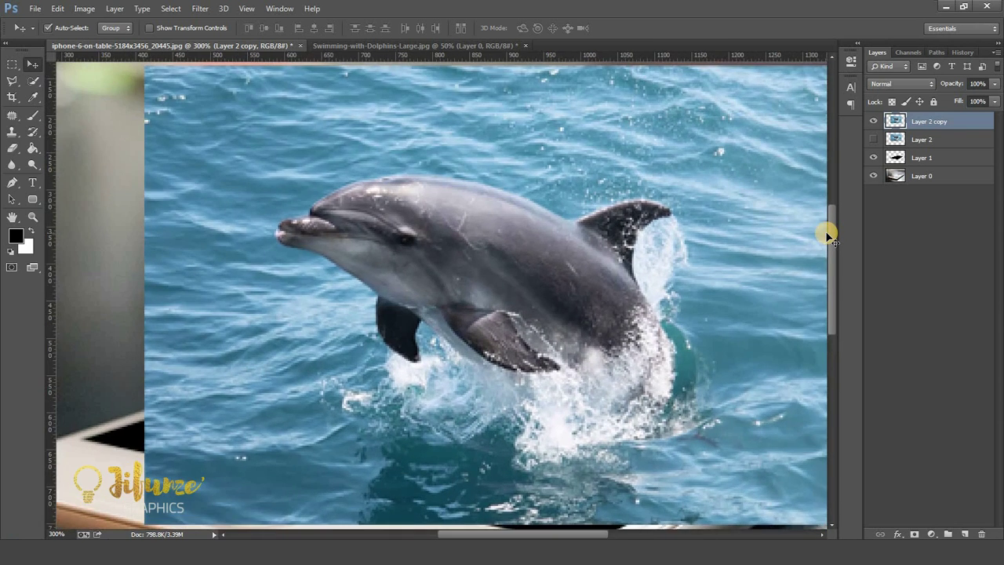
key("ctrl+plus")
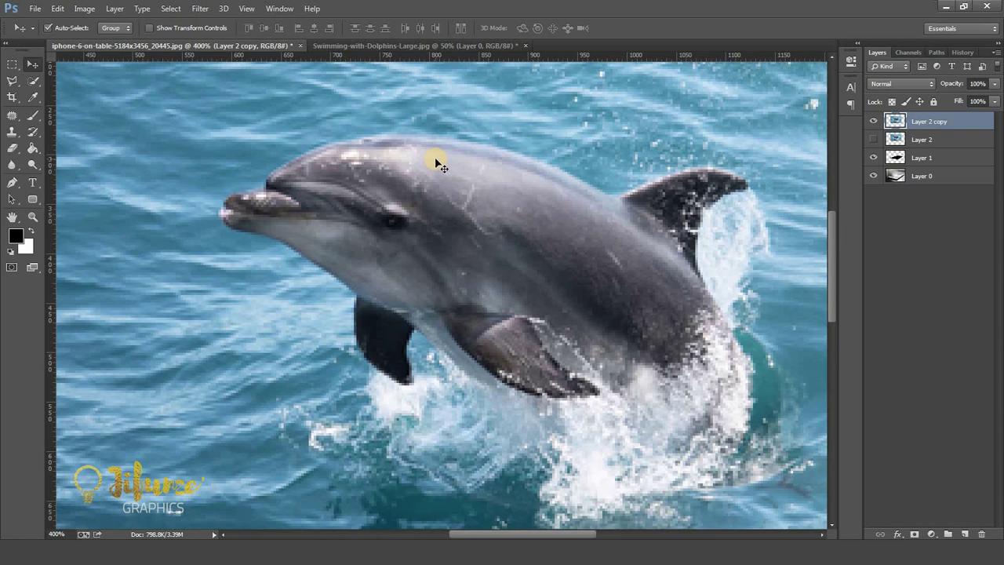
key("p")
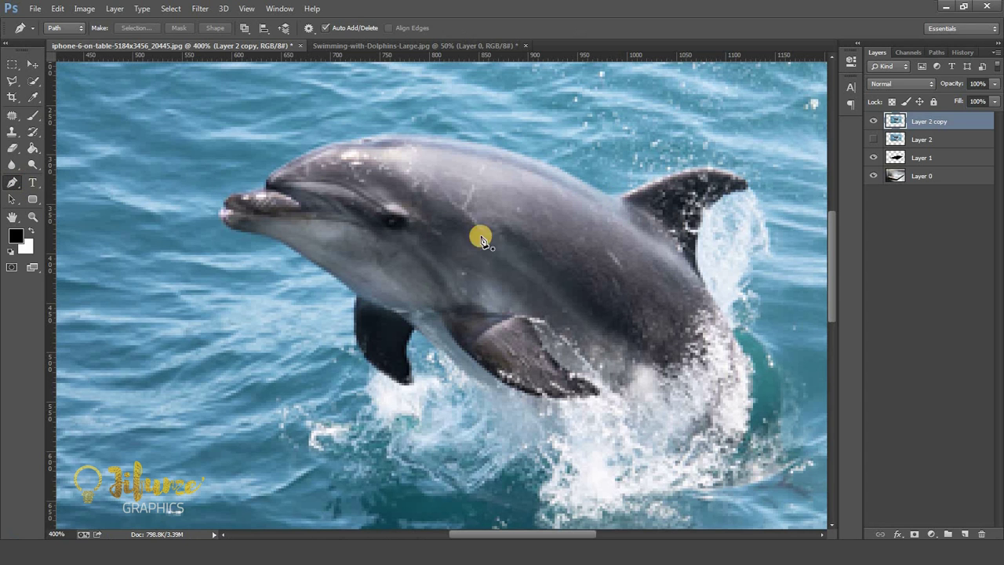
Start the pen path on the dolphin's back, curving around the head, snout and lower jaw.
left_click(612, 197)
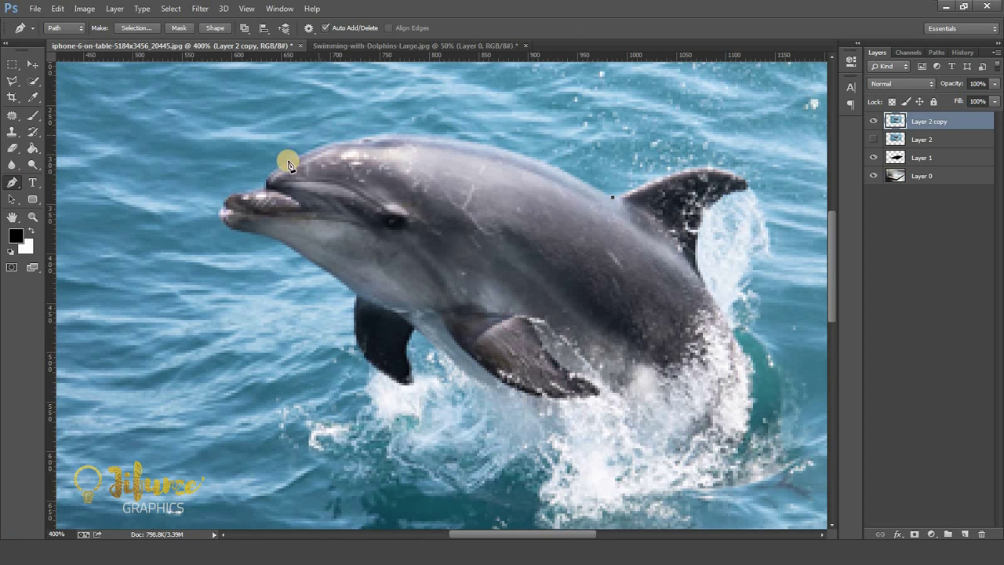
mouse_move(268, 182)
left_mouse_down()
mouse_move(100, 287)
mouse_move(126, 293)
left_mouse_up()
left_click(267, 182)
key("ctrl+plus")
key("ctrl+plus")
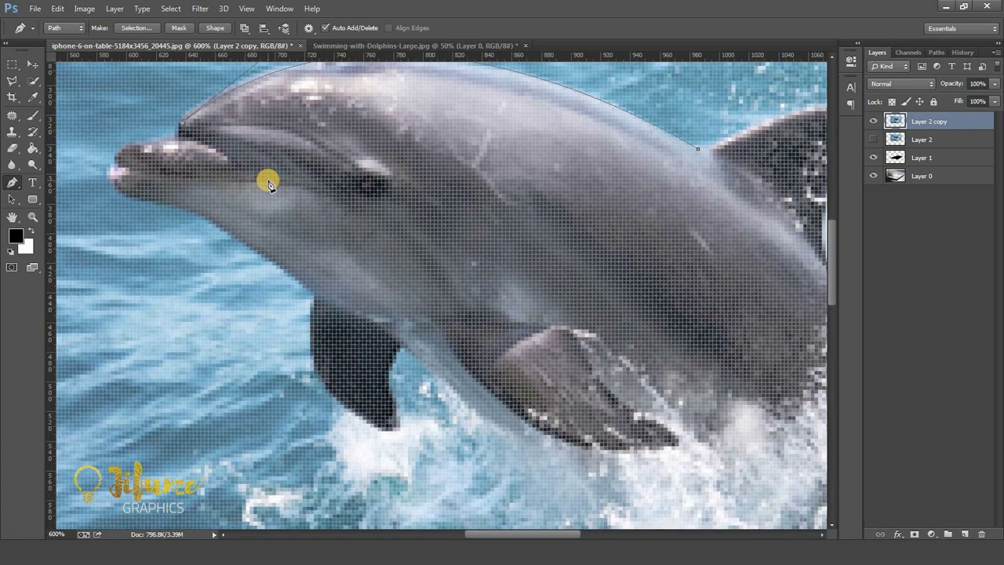
left_click(182, 140)
left_click(184, 140)
left_click(127, 195)
mouse_move(128, 195)
left_mouse_down()
mouse_move(179, 226)
mouse_move(167, 242)
left_mouse_up()
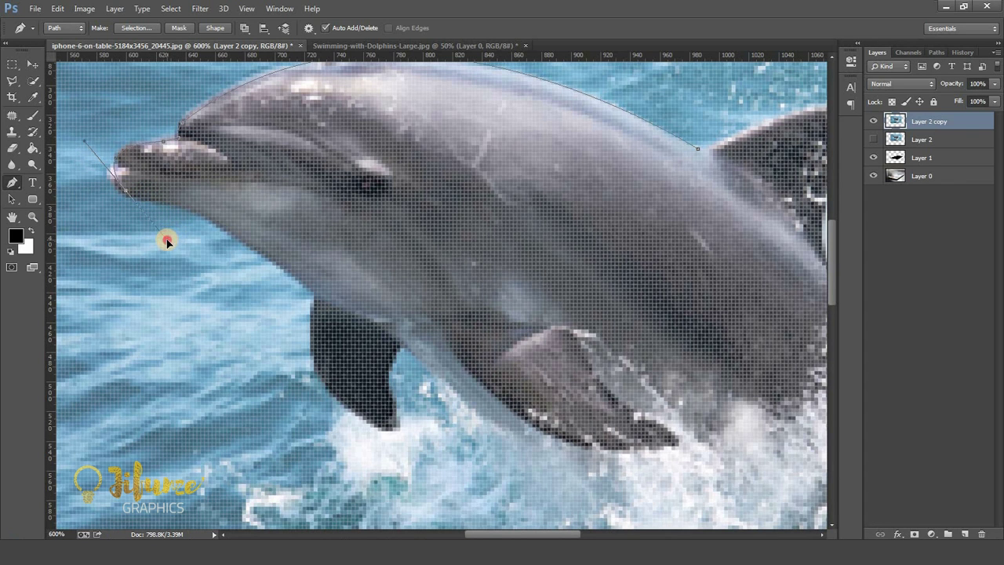
left_click_drag(166, 242, 167, 239)
left_click(126, 190, "alt")
left_click_drag(198, 215, 218, 230)
left_click_drag(218, 230, 218, 226)
Continue the path around the front flipper, then zoom back out to 200%.
left_click(317, 295)
mouse_move(387, 429)
left_mouse_down()
mouse_move(473, 430)
mouse_move(494, 457)
left_mouse_up()
left_click(390, 425, "alt")
left_click(392, 419)
left_click(393, 408)
left_click_drag(388, 355, 438, 330)
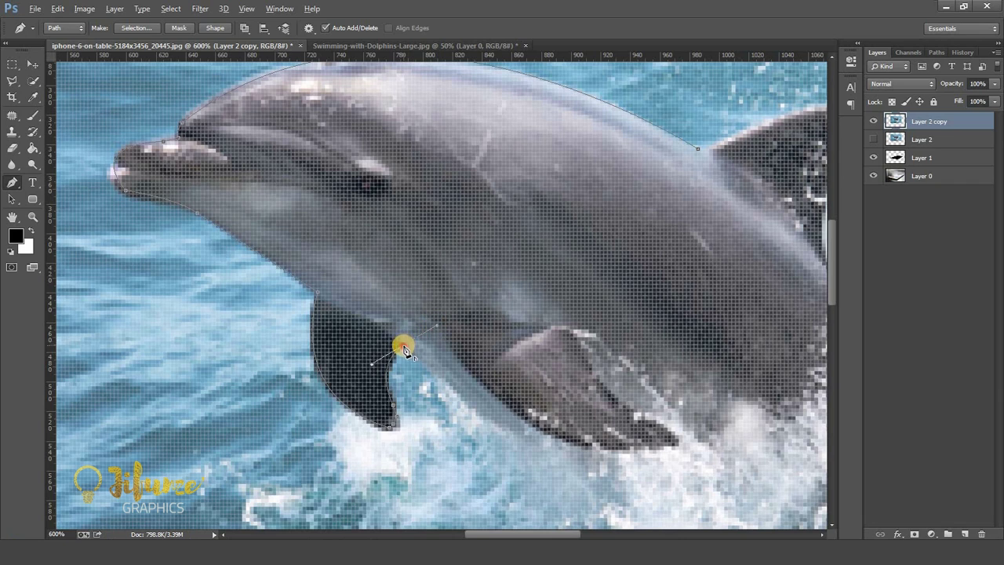
scroll(404, 349, "down", 1)
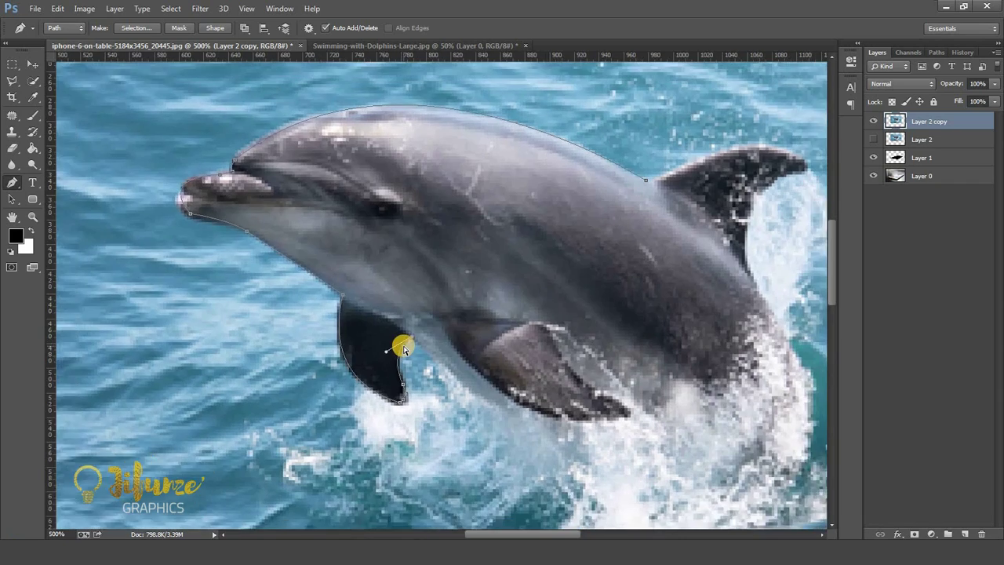
scroll(404, 349, "down", 1)
scroll(404, 349, "down", 1)
scroll(404, 349, "down", 1)
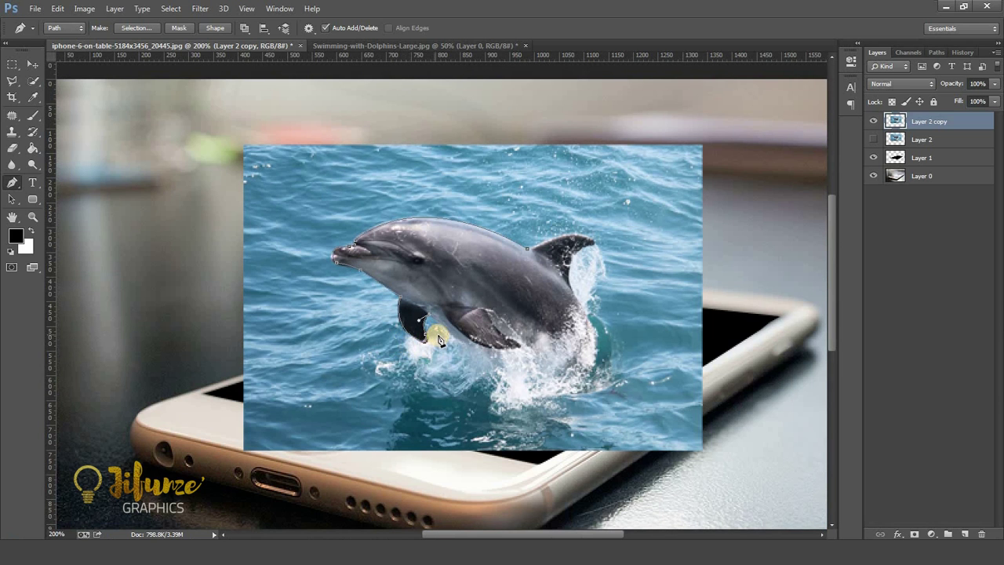
Extend the path below the belly and up around the splash, redoing misplaced anchors.
left_click(459, 367)
left_click_drag(511, 375, 564, 373)
left_click_drag(610, 341, 594, 313)
key("ctrl+alt+z")
key("ctrl+alt+z")
key("ctrl+alt+z")
key("ctrl+alt+z")
left_click_drag(431, 394, 497, 426)
left_click(605, 414)
left_click_drag(642, 381, 632, 321)
key("ctrl+plus")
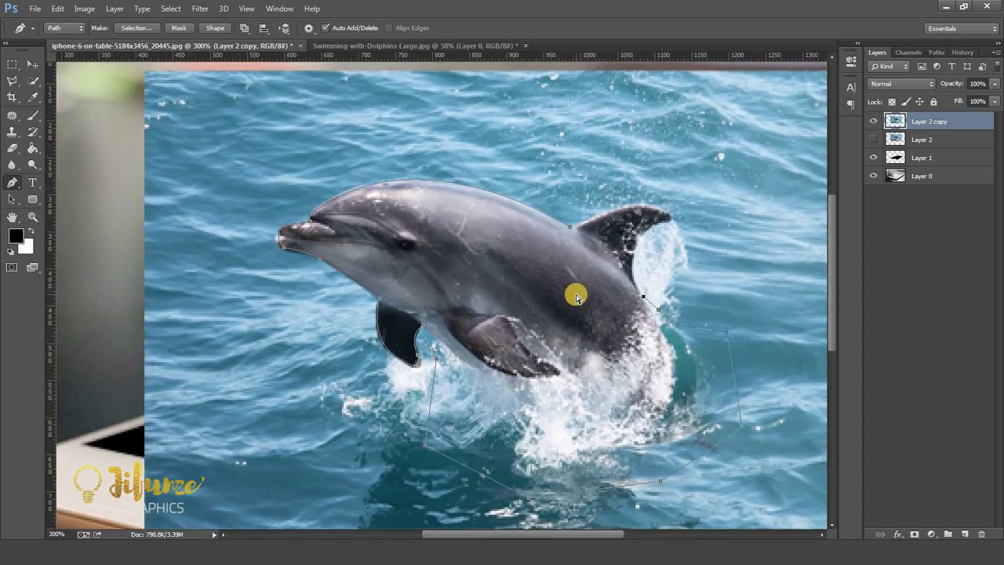
key("ctrl+plus")
key("ctrl+plus")
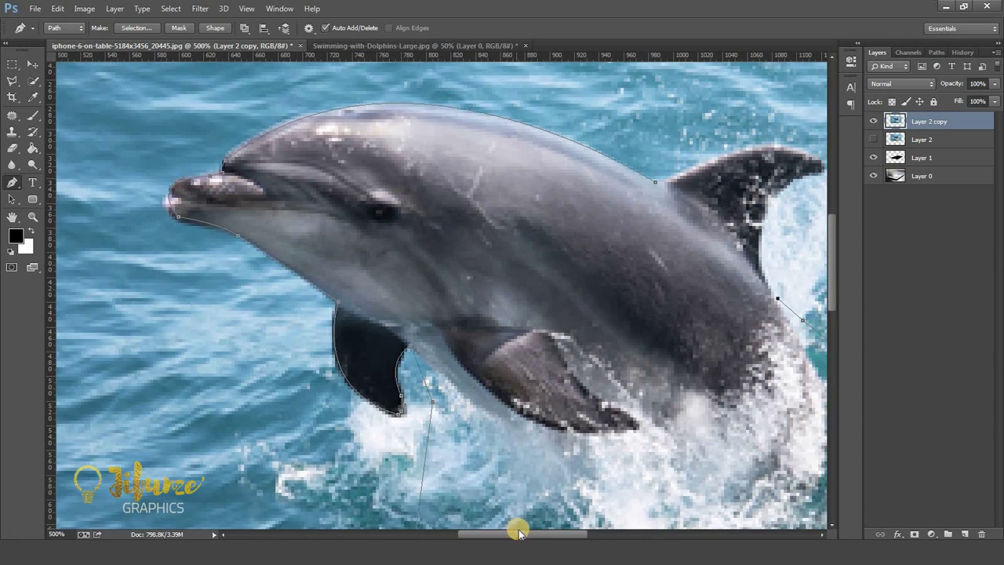
Trace the path over the dorsal fin and close it along the back.
left_click_drag(518, 534, 553, 534)
left_click(566, 293)
left_click_drag(616, 171, 712, 156)
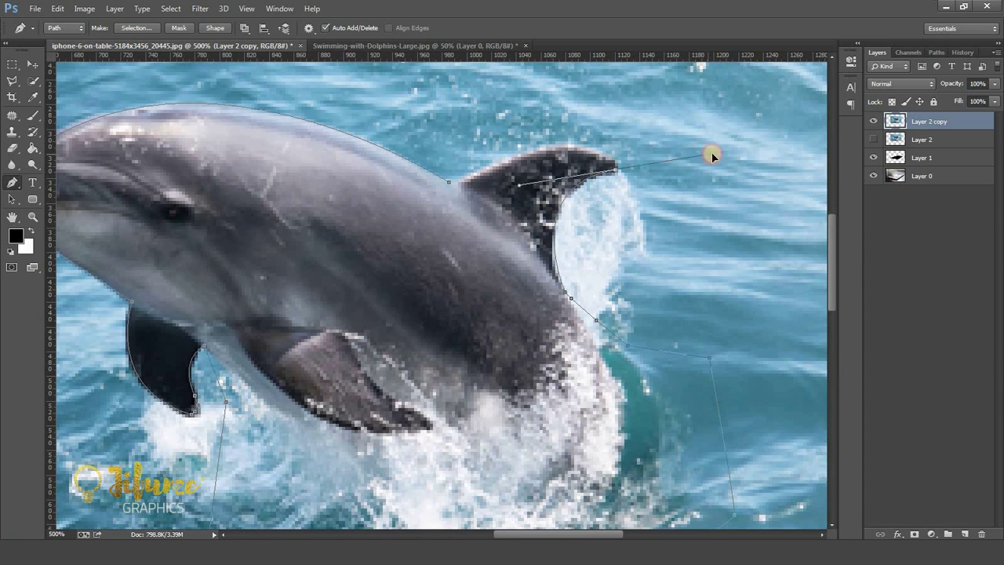
left_click_drag(712, 155, 711, 162)
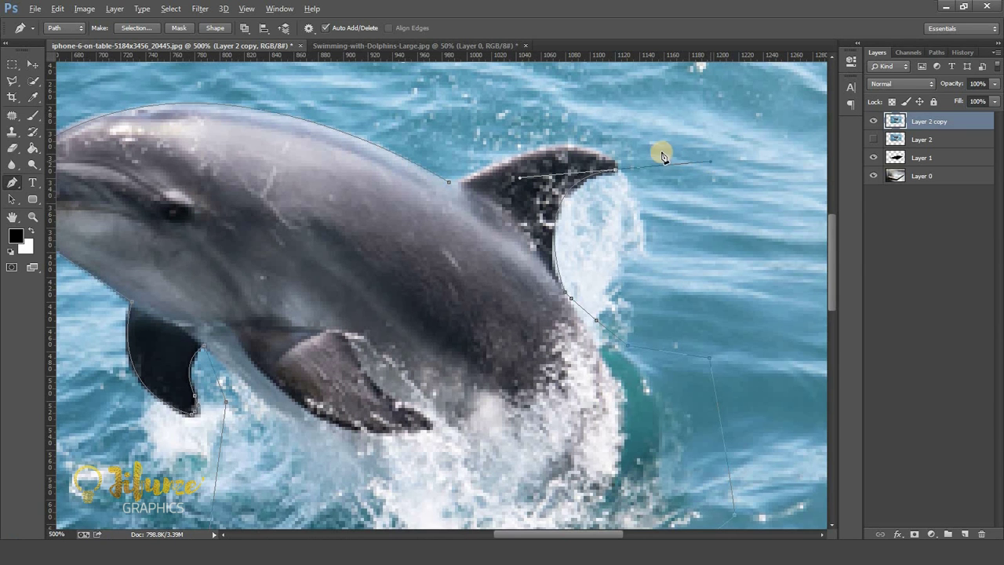
left_click(615, 169, "alt")
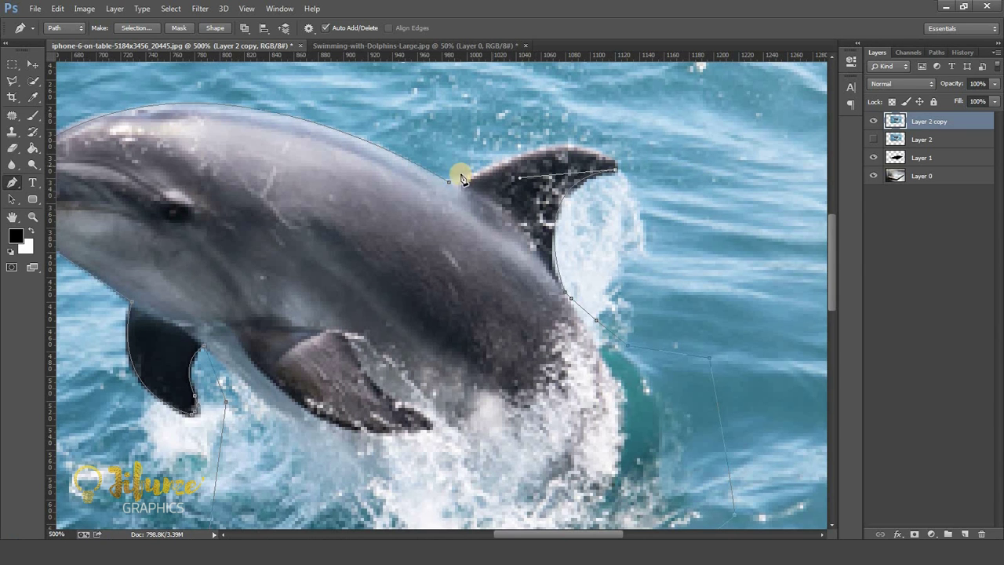
left_click_drag(465, 180, 354, 241)
left_click_drag(455, 191, 484, 171)
Load the path as a selection, invert it, delete the surrounding ocean, and deselect.
key("ctrl+Return")
key("ctrl+minus")
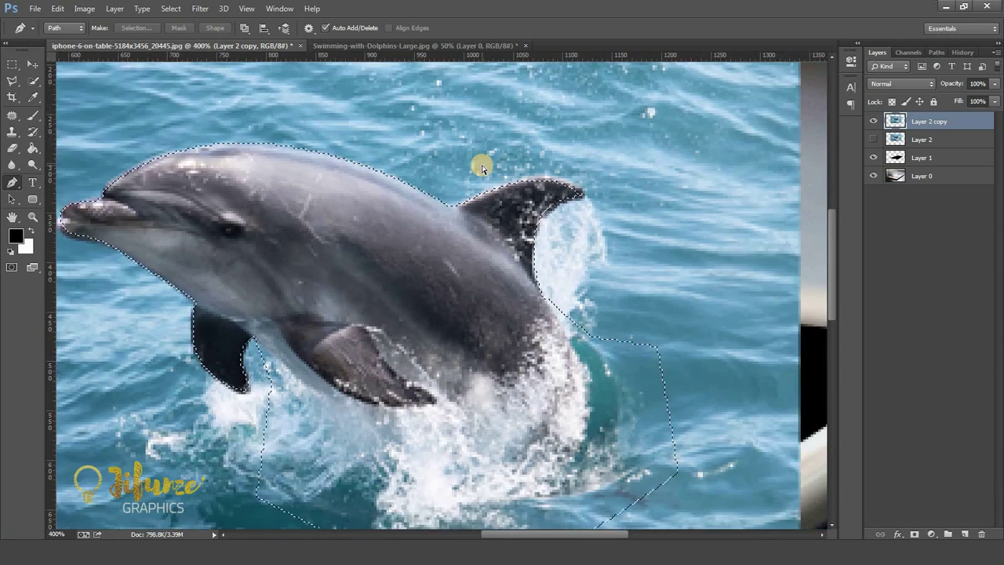
key("ctrl+minus")
key("ctrl+minus")
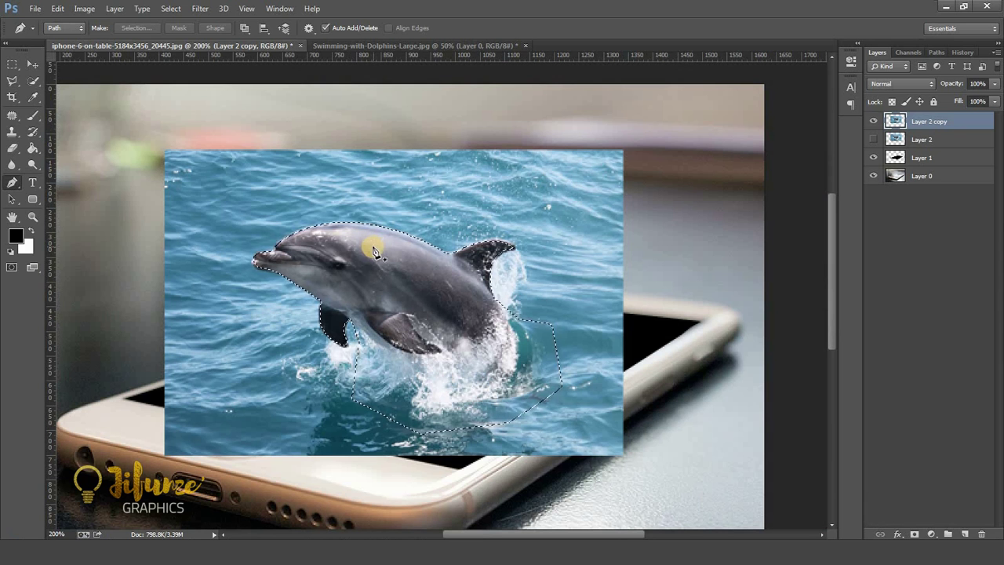
left_click(248, 10)
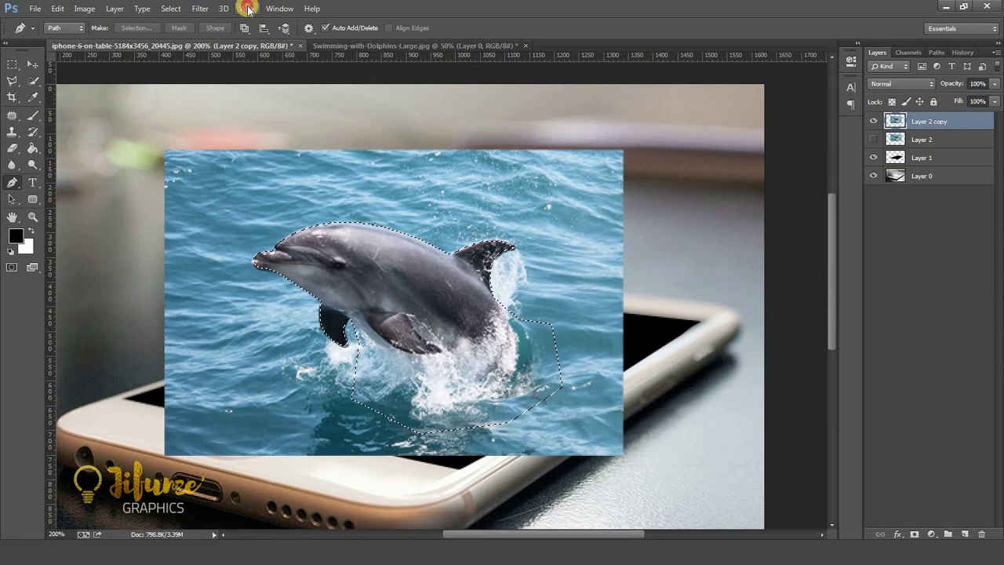
mouse_move(171, 9)
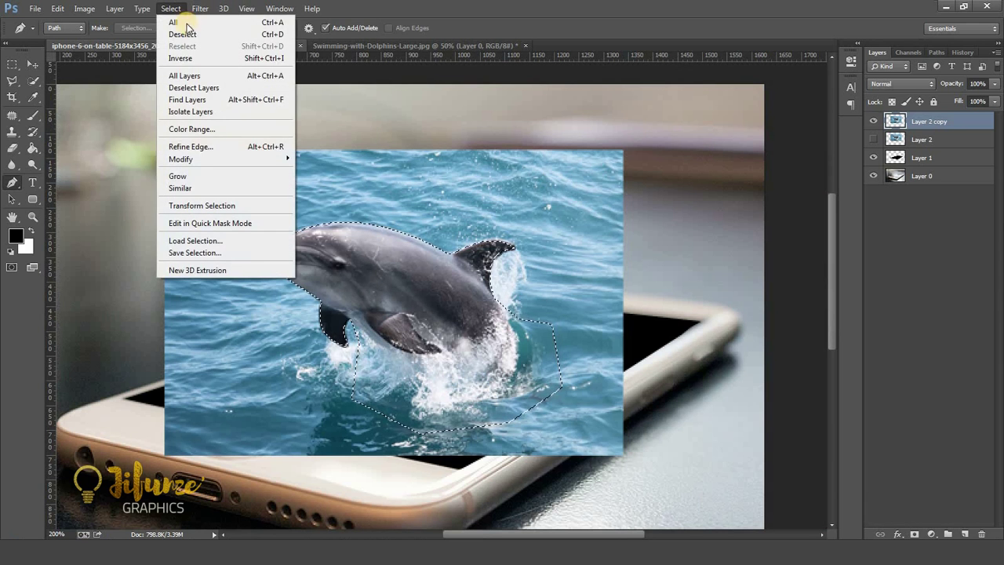
left_click(194, 59)
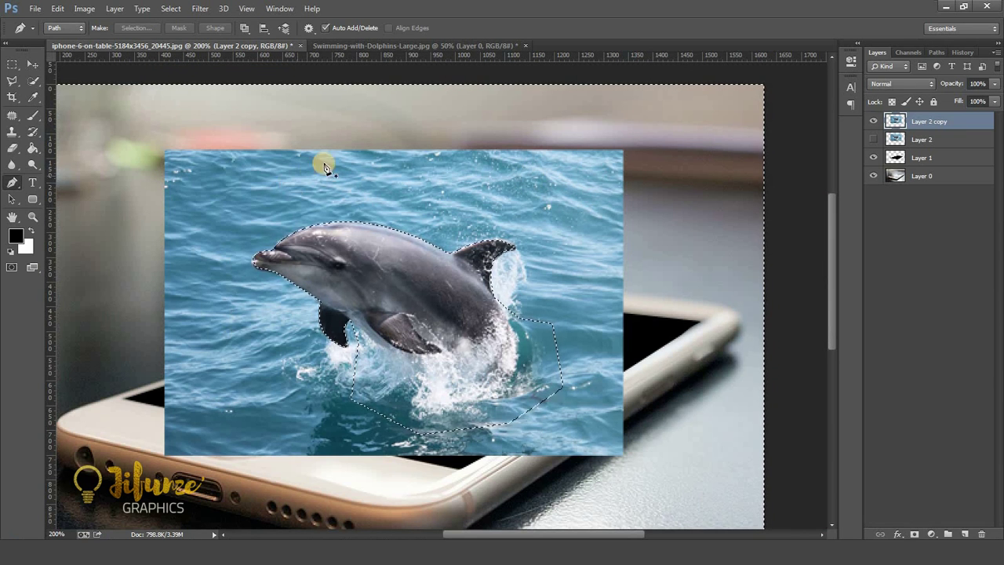
key("Delete")
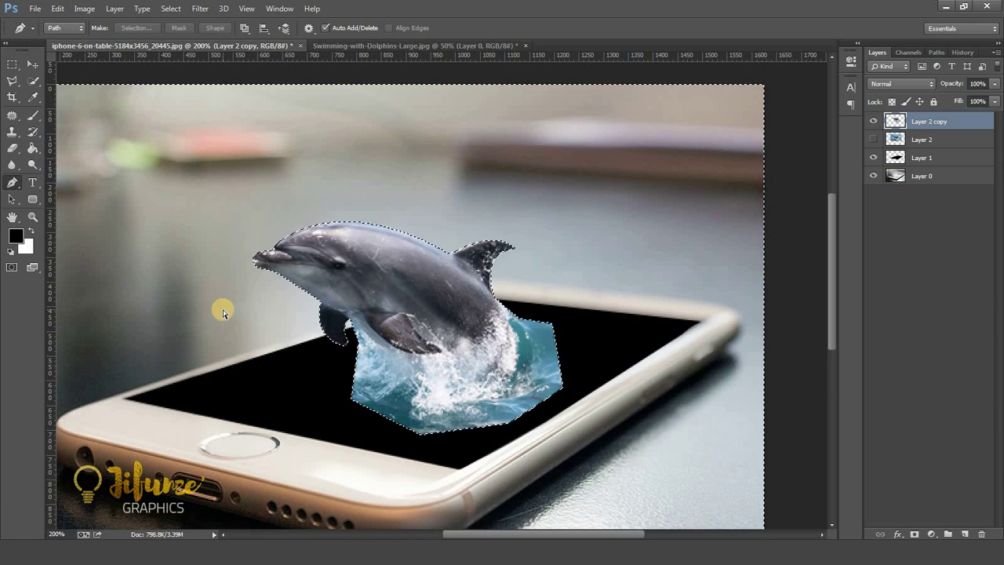
key("ctrl+d")
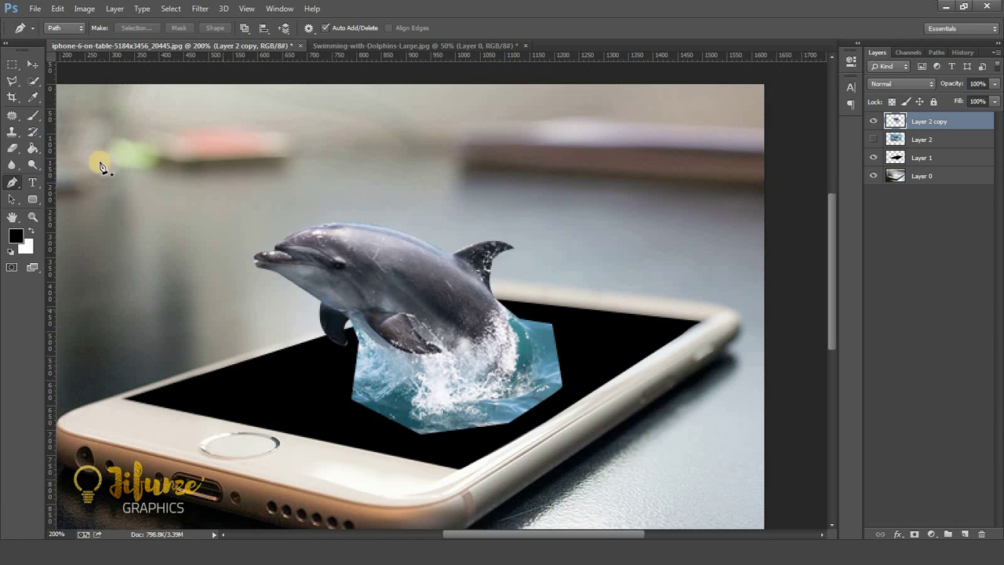
left_click(32, 64)
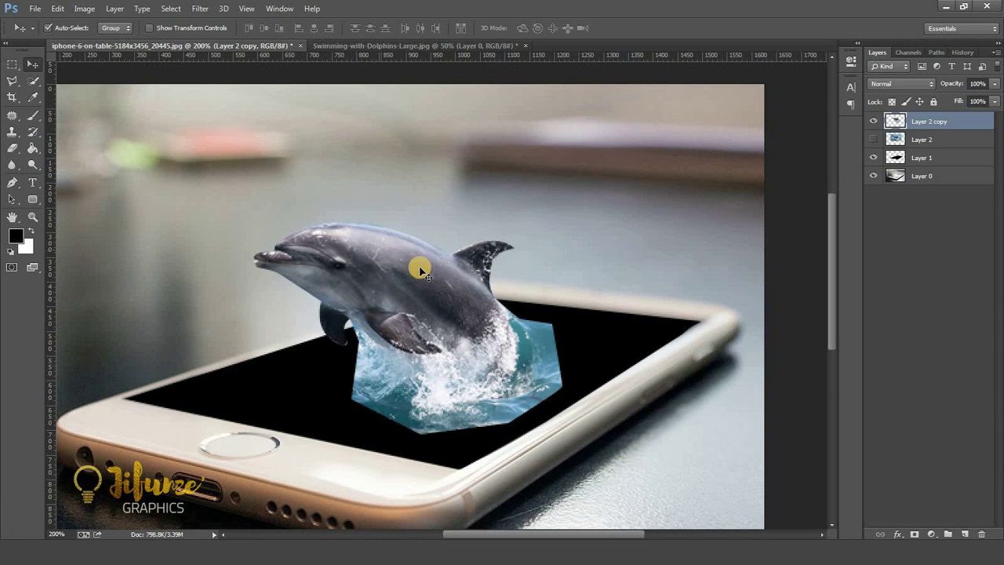
Make Layer 2's full ocean photo visible again and select it.
left_click(874, 139)
left_click(874, 138)
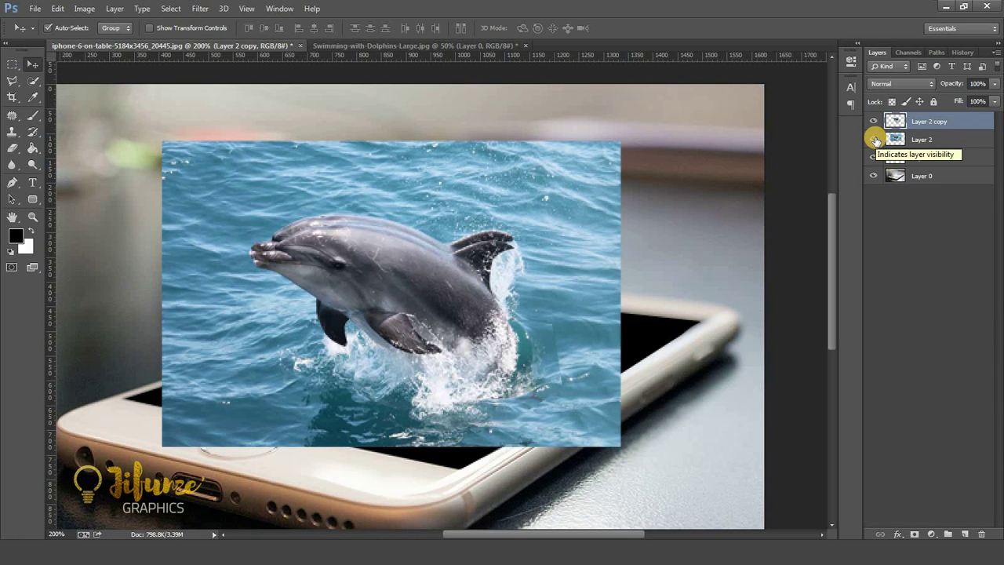
left_click(927, 140)
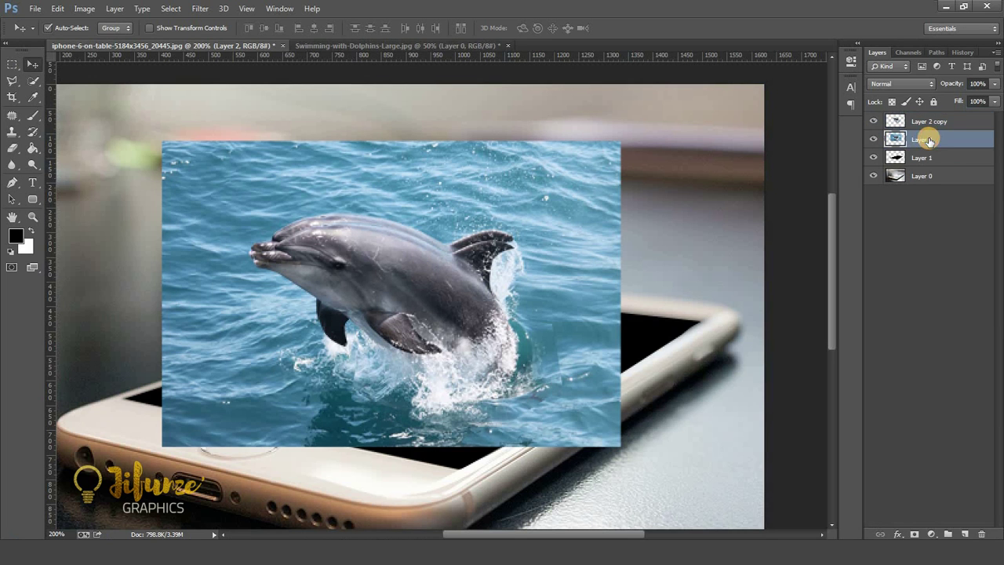
Nudge the ocean photo slightly into line and duplicate it as Layer 2 copy 2.
key("Down")
key("Down")
key("Down")
key("Right")
key("Right")
key("Right")
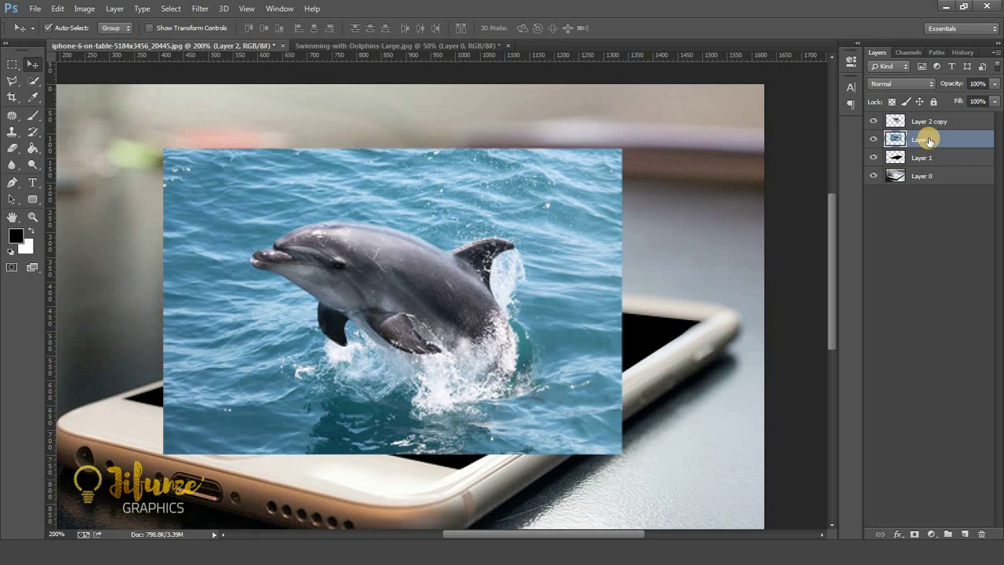
key("Left")
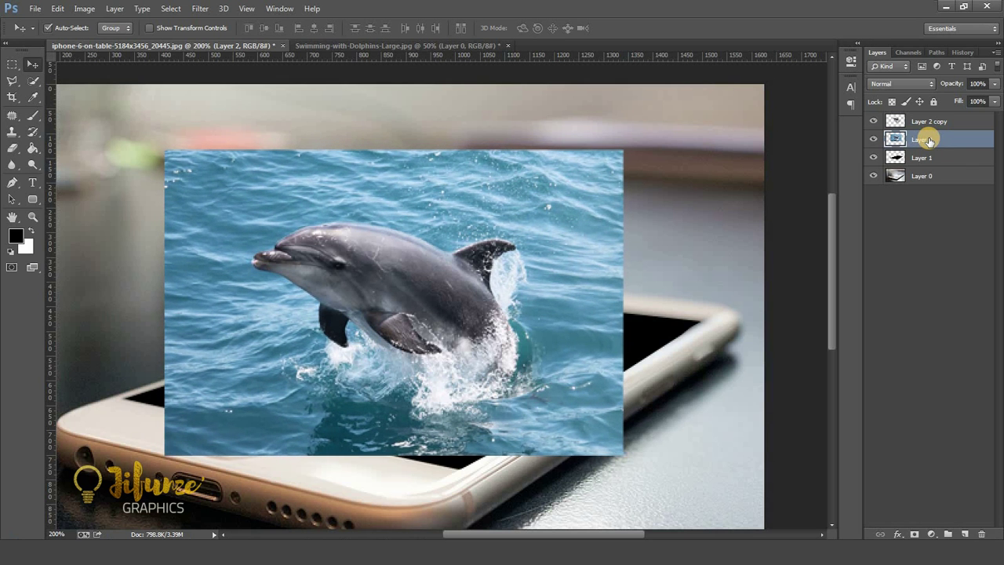
key("Left")
key("Down")
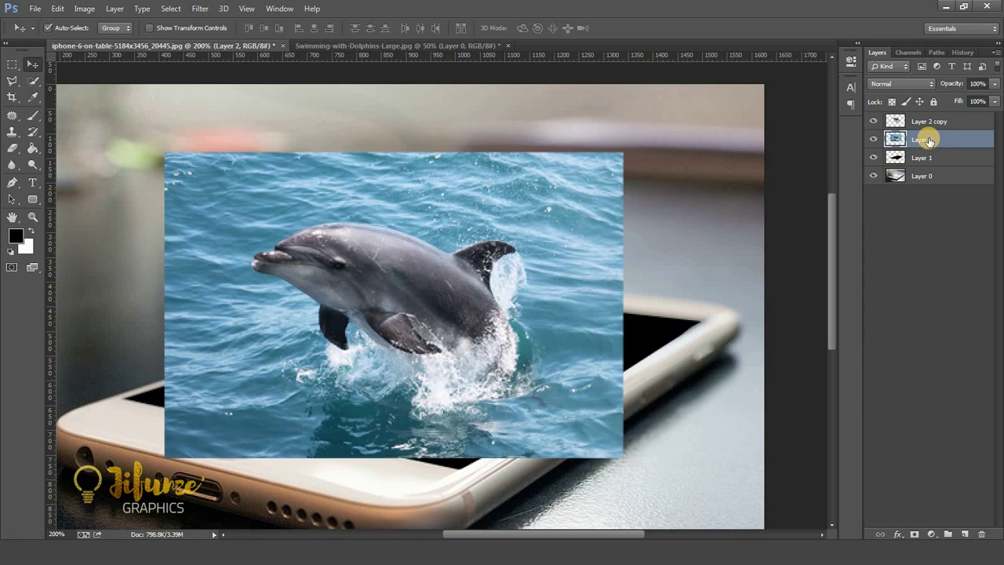
key("Down")
key("Right")
key("Right")
key("Down")
key("Down")
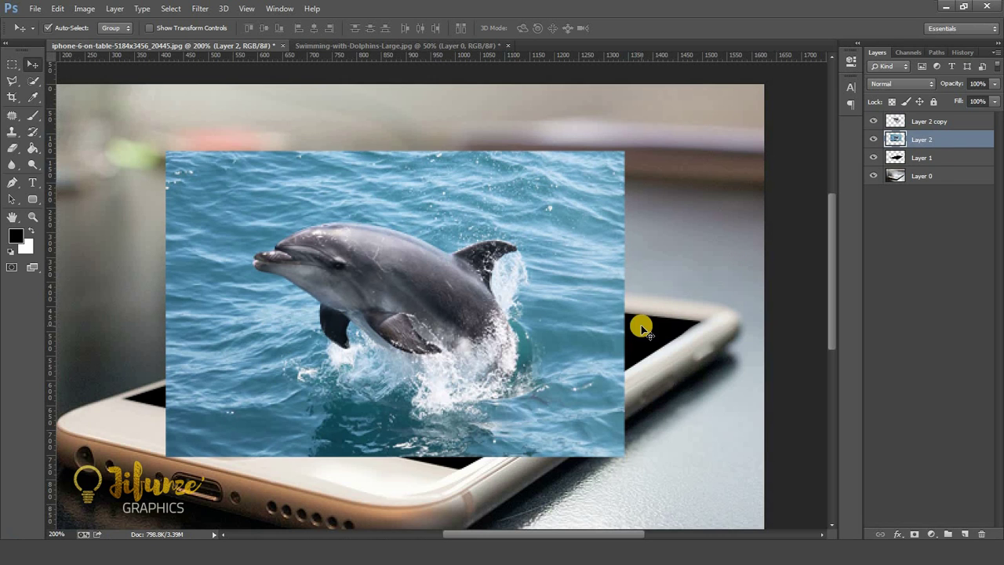
key("ctrl+j")
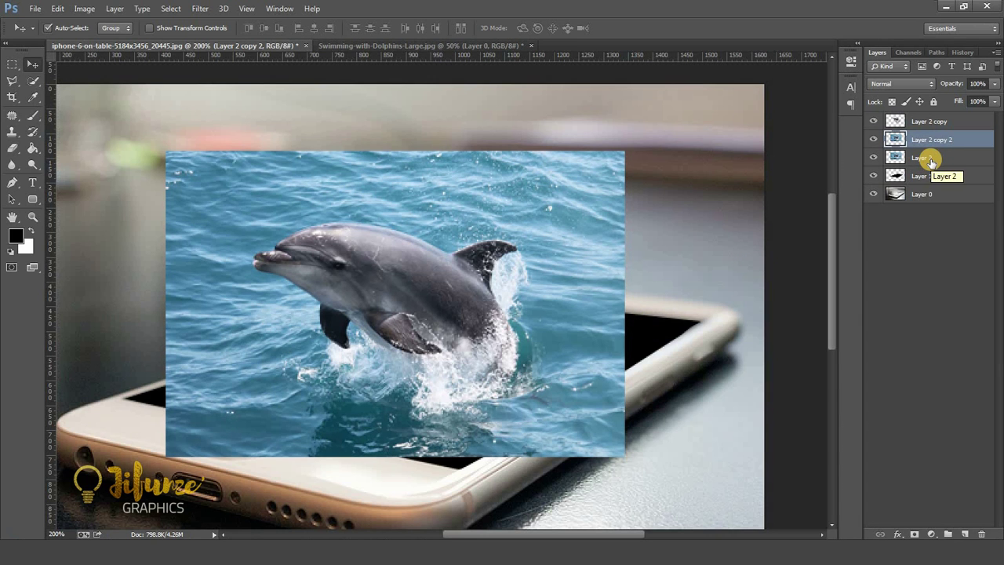
key("ctrl+t")
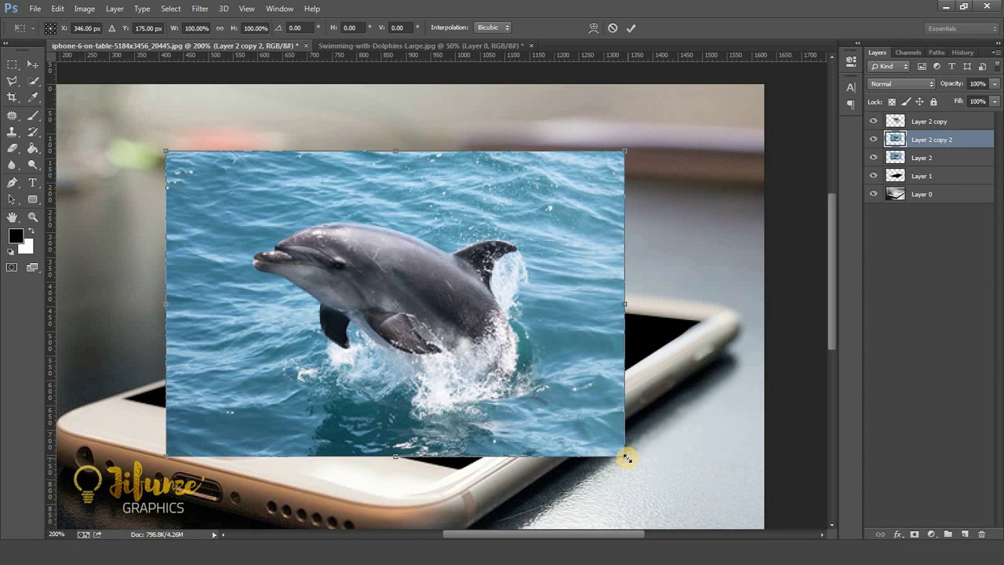
Scale Layer 2 copy 2 up to about 123% from both corners and apply it.
left_click_drag(627, 457, 709, 495)
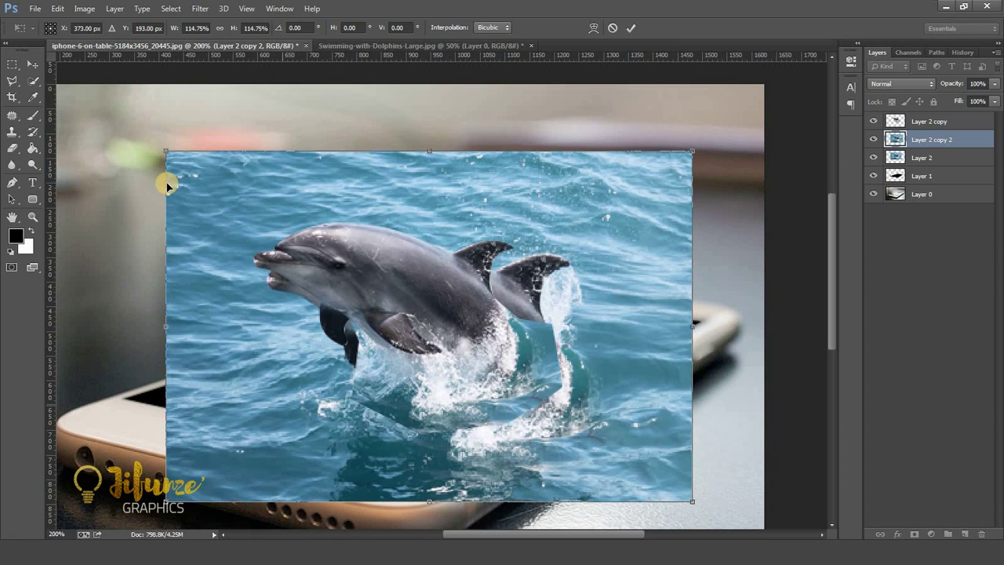
left_click_drag(166, 154, 123, 125)
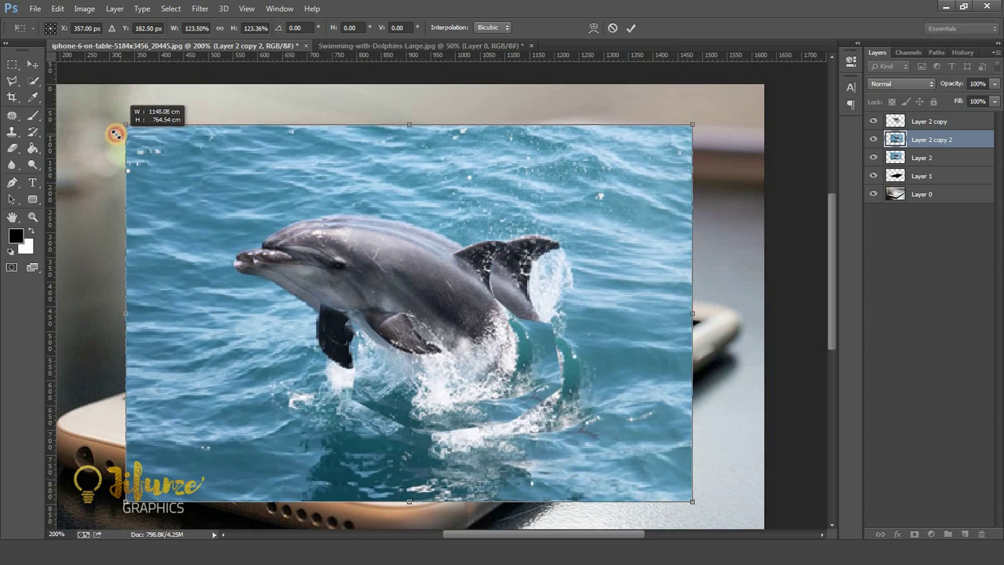
key("Return")
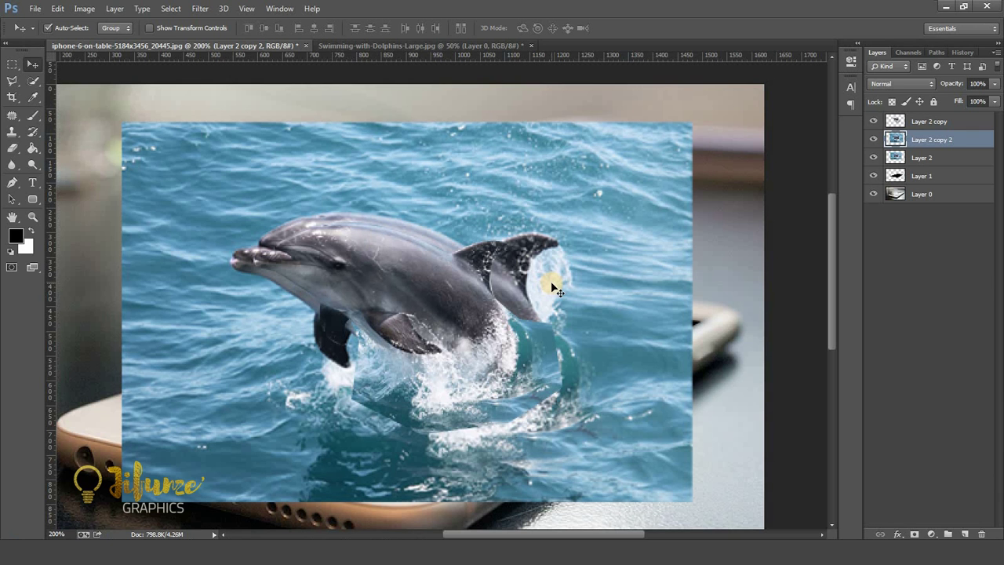
Zoom back to 100% and move Layer 2 copy 2 beneath Layer 2 in the stack.
scroll(552, 289, "down", 2)
scroll(552, 289, "up", 2)
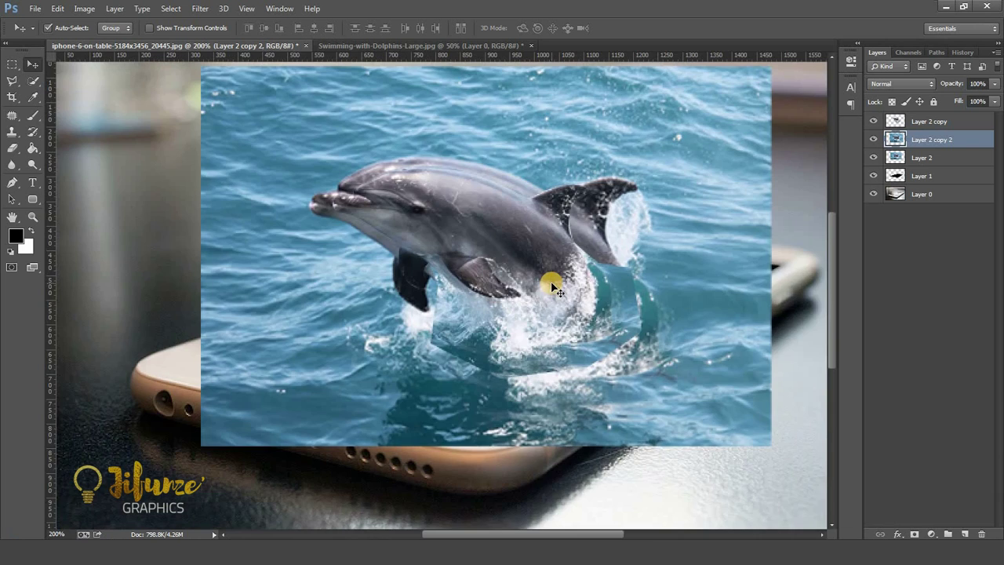
scroll(551, 289, "down", 2)
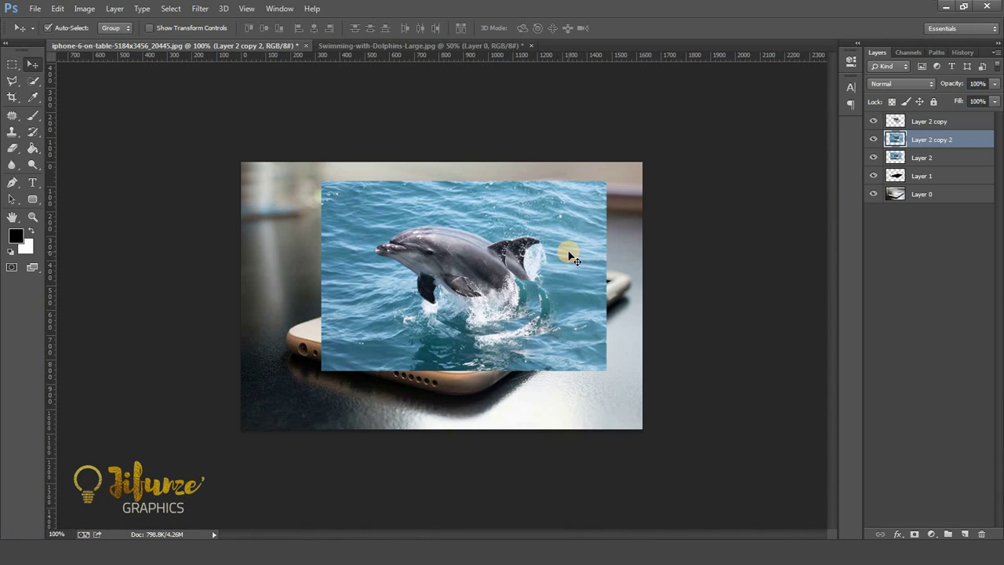
left_click_drag(914, 139, 921, 171)
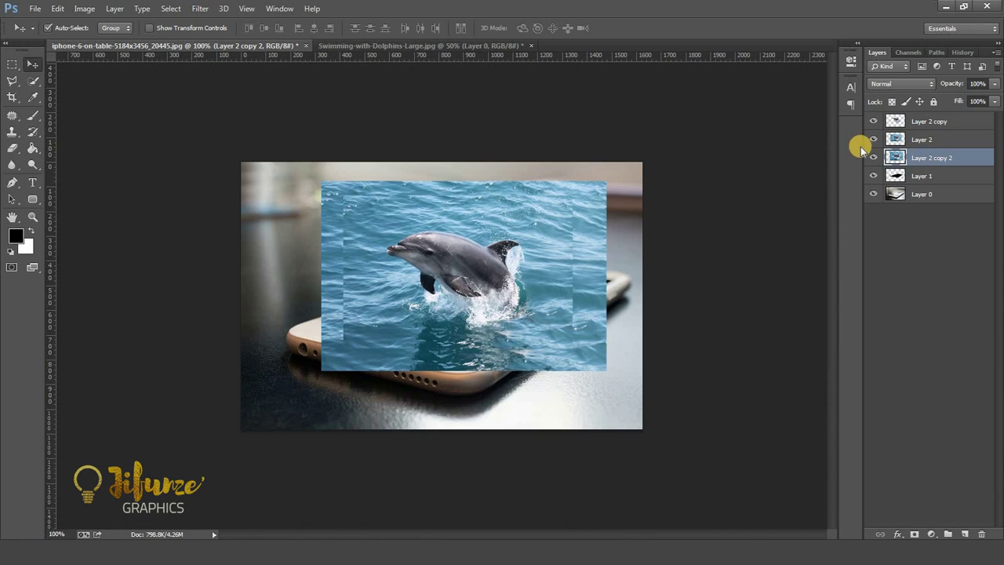
left_click(874, 139)
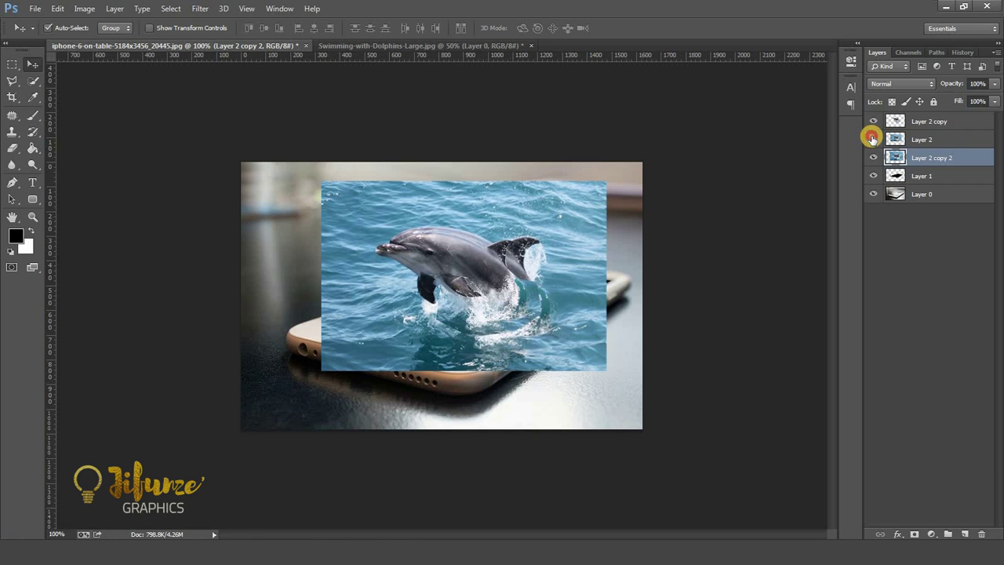
left_click(872, 138)
left_click(874, 157)
left_click(873, 157)
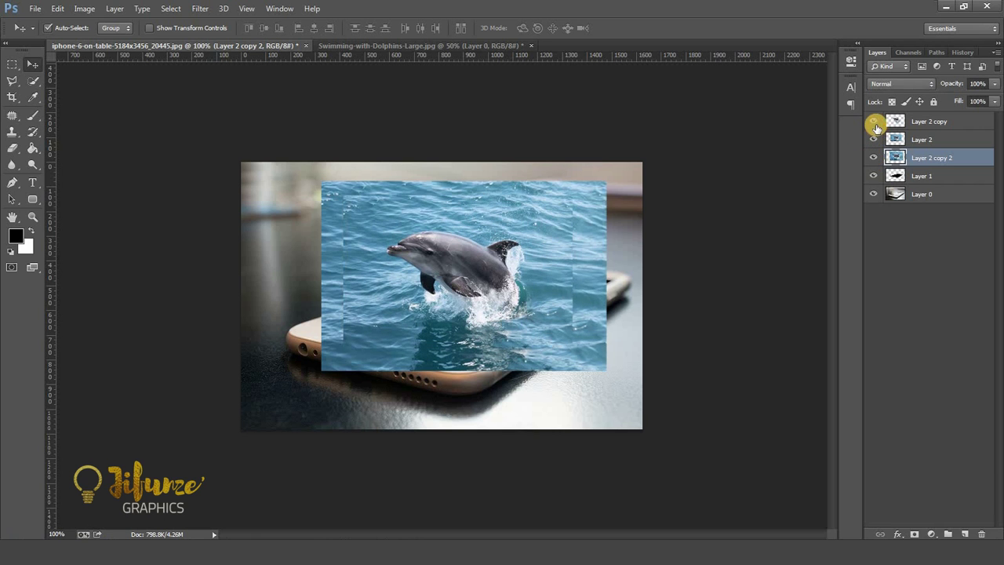
Clip Layer 2 copy 2 to Layer 1 and enlarge it slightly to about 102%.
left_click(923, 158)
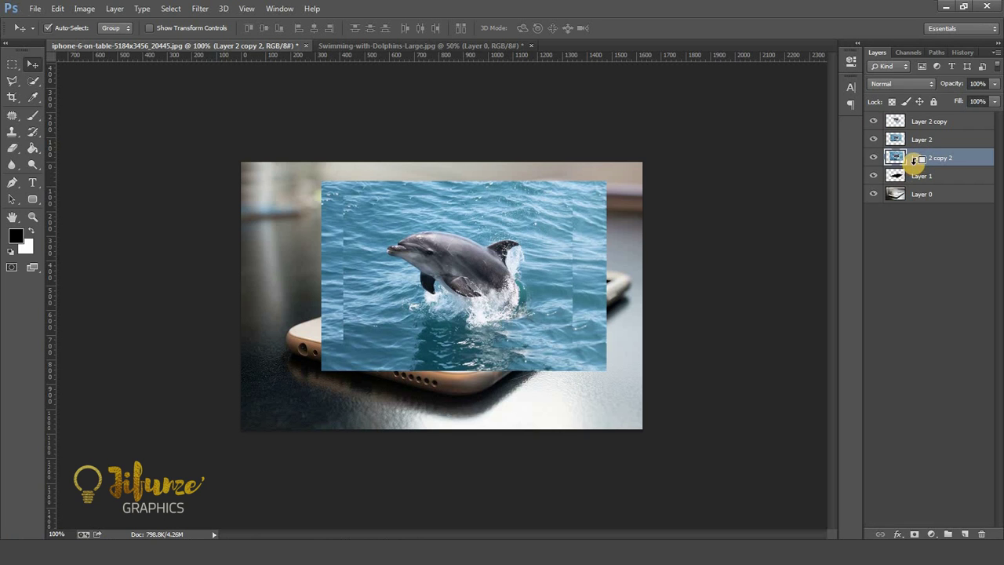
left_click(913, 160, "alt")
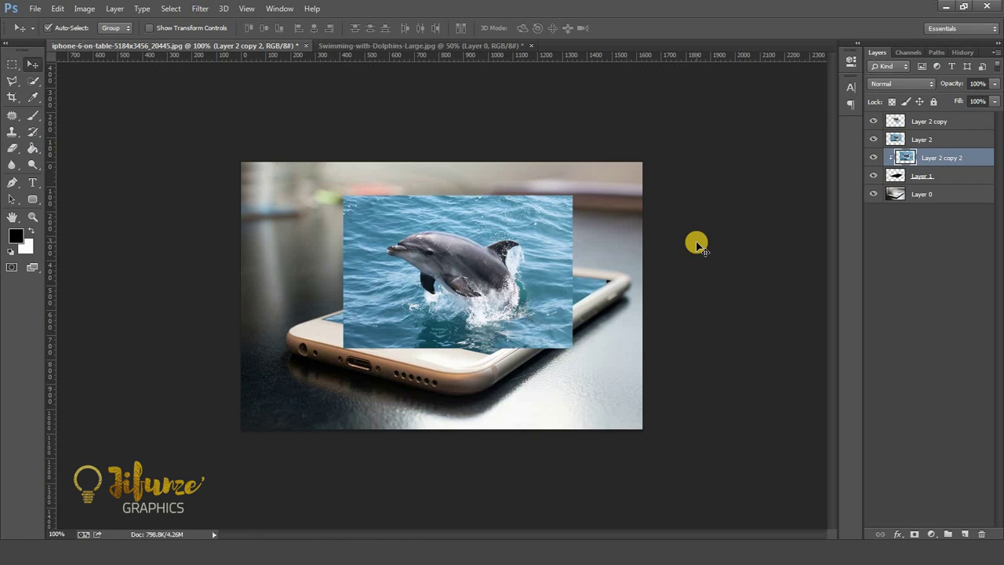
key("ctrl+t")
left_click_drag(609, 175, 612, 176)
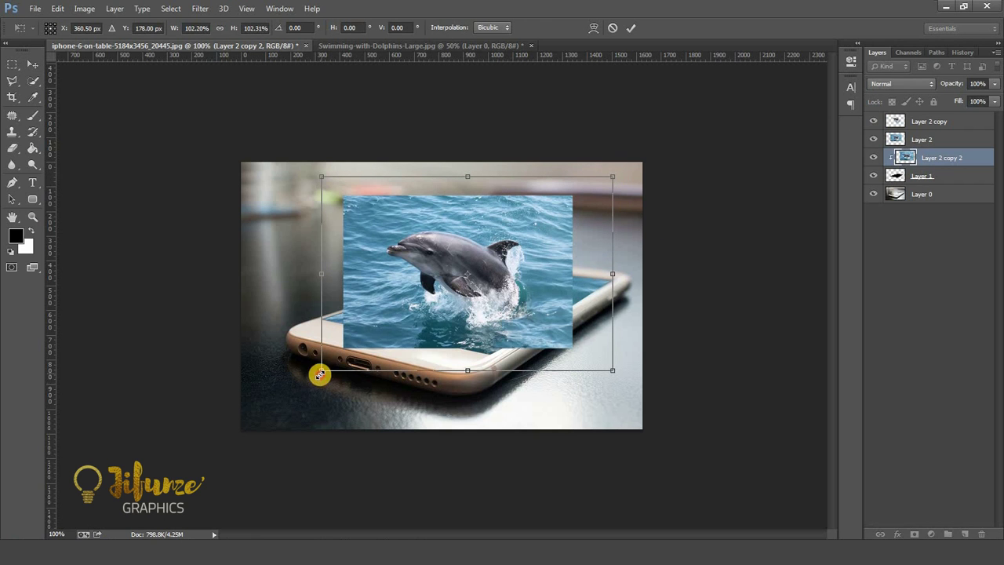
left_click_drag(321, 375, 314, 377)
double_click(377, 306)
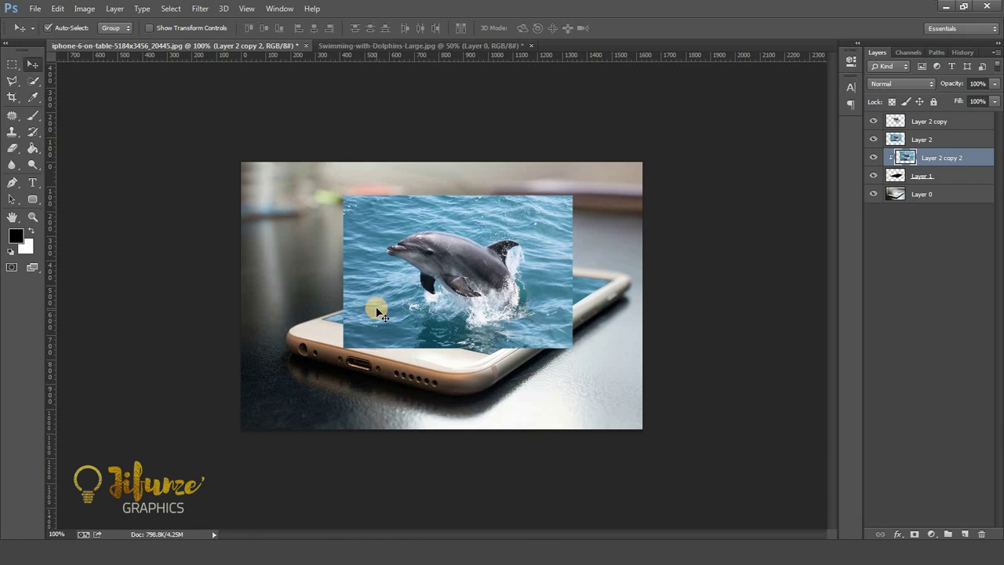
Zoom to 200%, undo two recent changes, and reselect Layer 2 copy.
key("ctrl+plus")
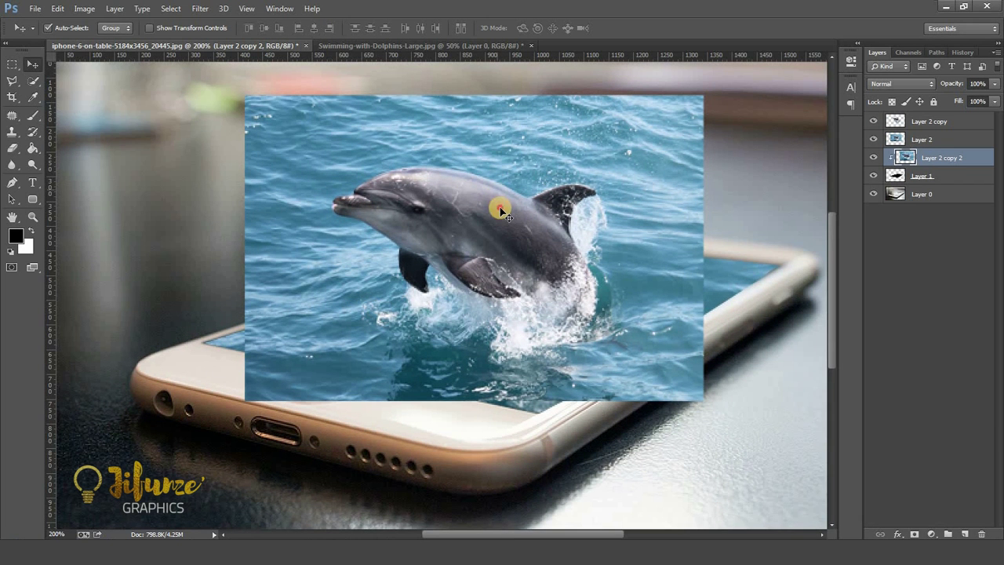
left_click(500, 210)
key("ctrl+z")
key("ctrl+z")
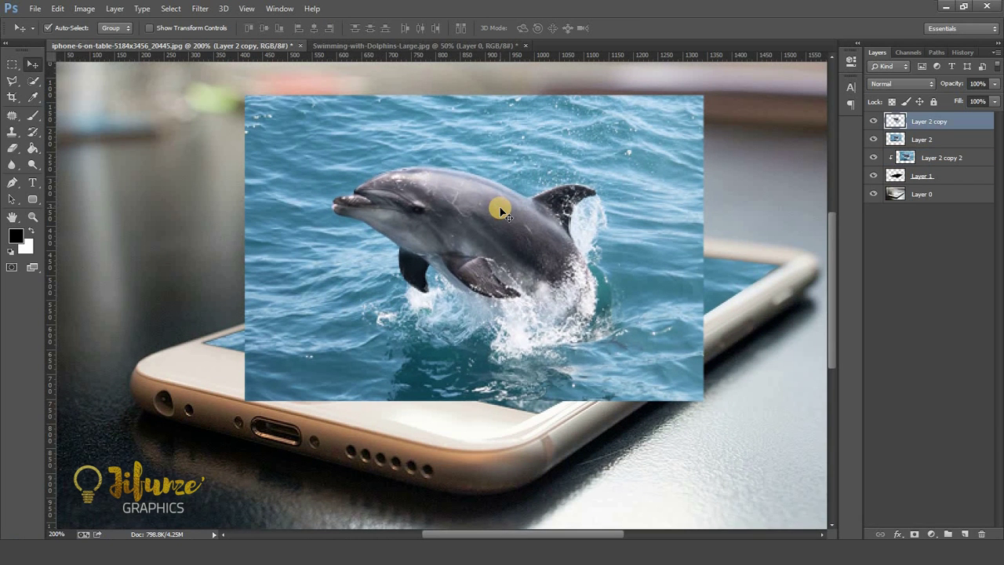
key("ctrl+z")
key("ctrl+z")
key("ctrl+z")
key("ctrl+z")
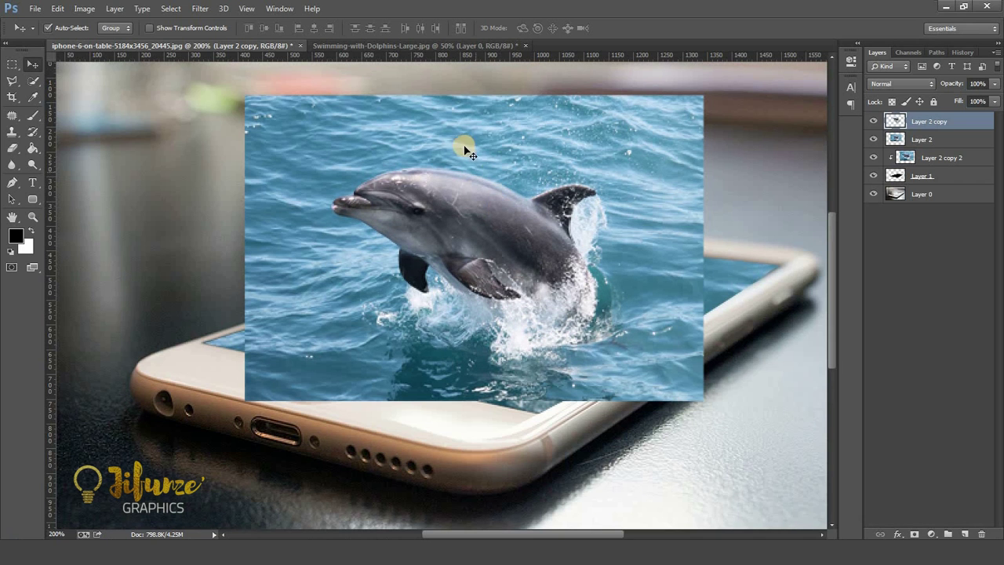
left_click(661, 218)
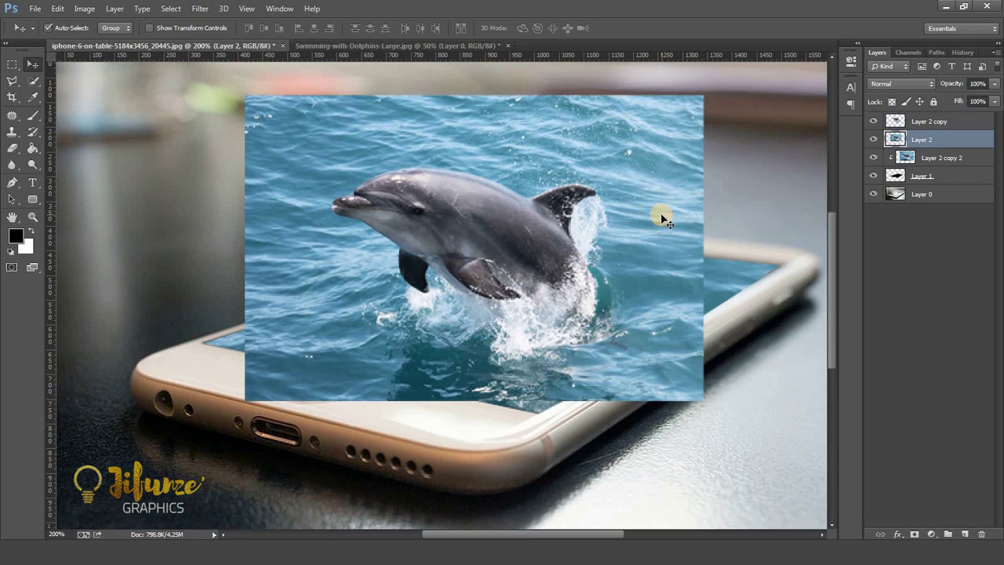
left_click(424, 208)
left_click(424, 208)
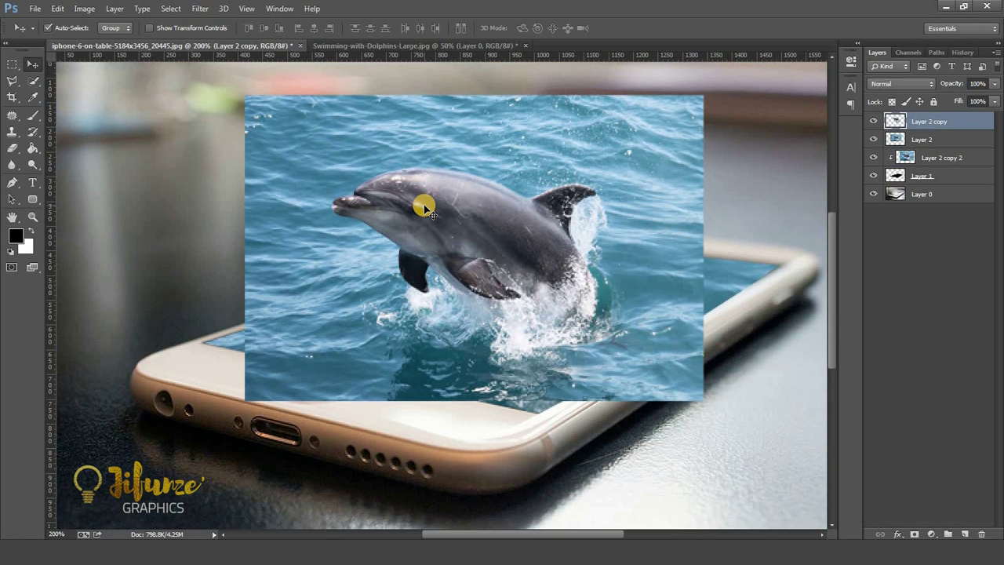
key("e")
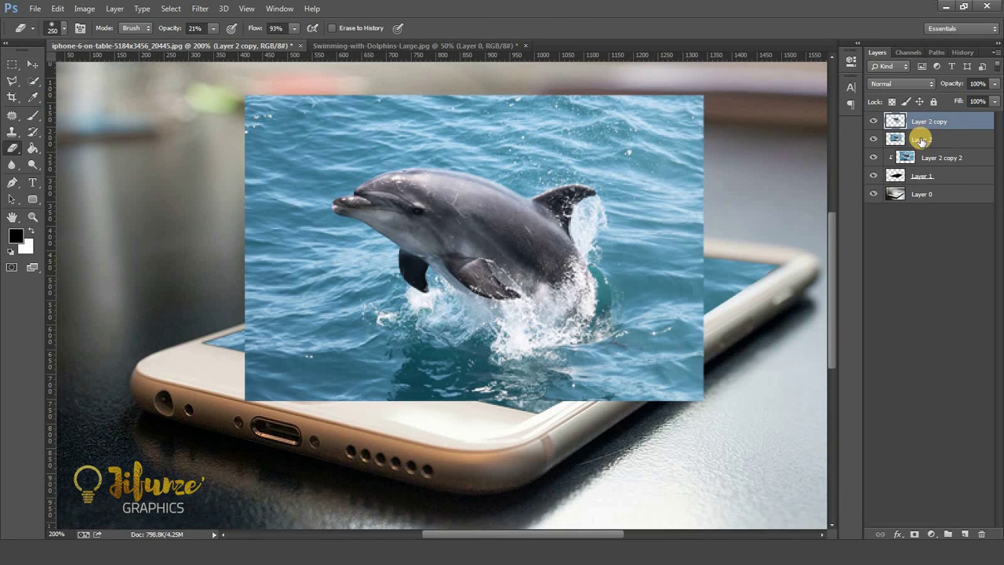
Erase Layer 2's water above the phone screen at 21% opacity and fade its corner edge.
left_click(921, 140)
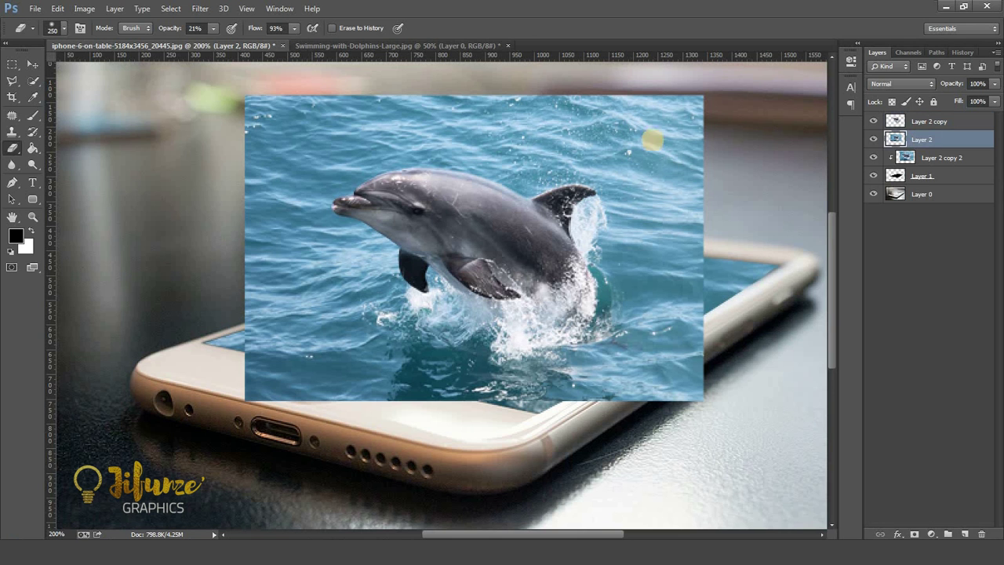
mouse_move(413, 183)
left_mouse_down()
mouse_move(501, 168)
mouse_move(668, 165)
mouse_move(708, 246)
mouse_move(715, 143)
mouse_move(563, 95)
mouse_move(251, 196)
mouse_move(273, 157)
mouse_move(354, 124)
mouse_move(493, 126)
mouse_move(721, 158)
left_mouse_up()
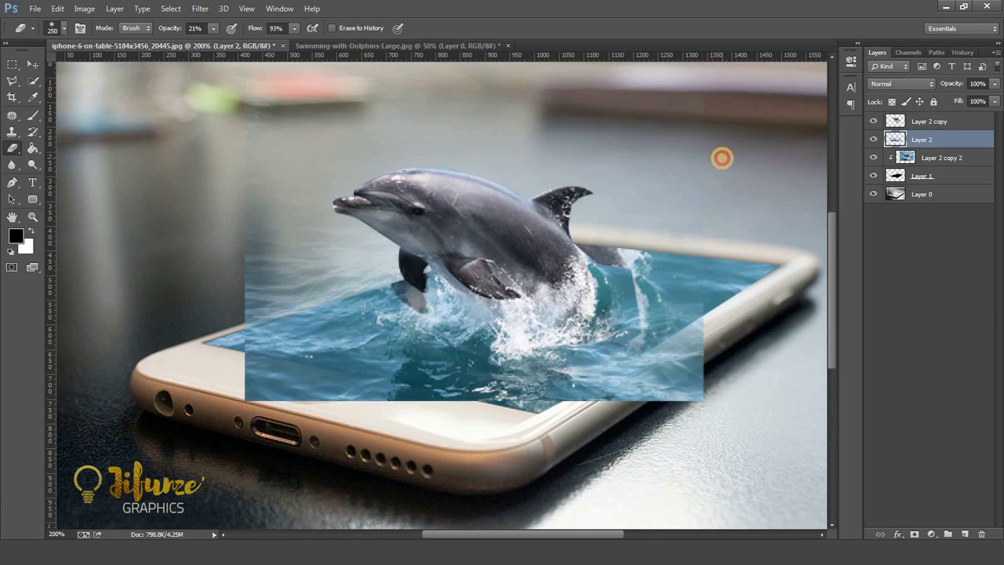
key("ctrl+minus")
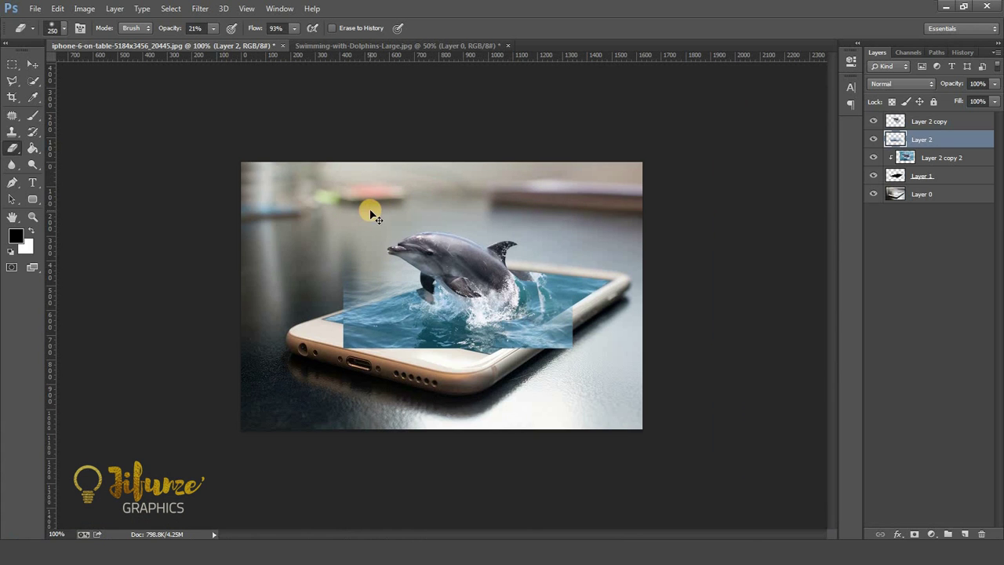
key("ctrl+plus")
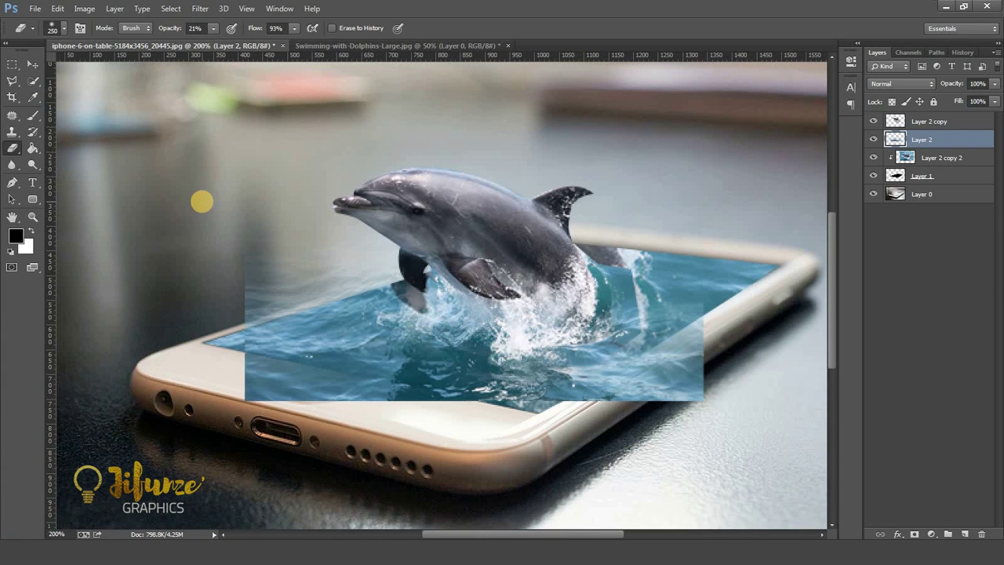
mouse_move(226, 260)
left_mouse_down()
mouse_move(232, 305)
mouse_move(384, 446)
mouse_move(769, 406)
left_mouse_up()
left_click(792, 349)
left_click_drag(728, 426, 676, 477)
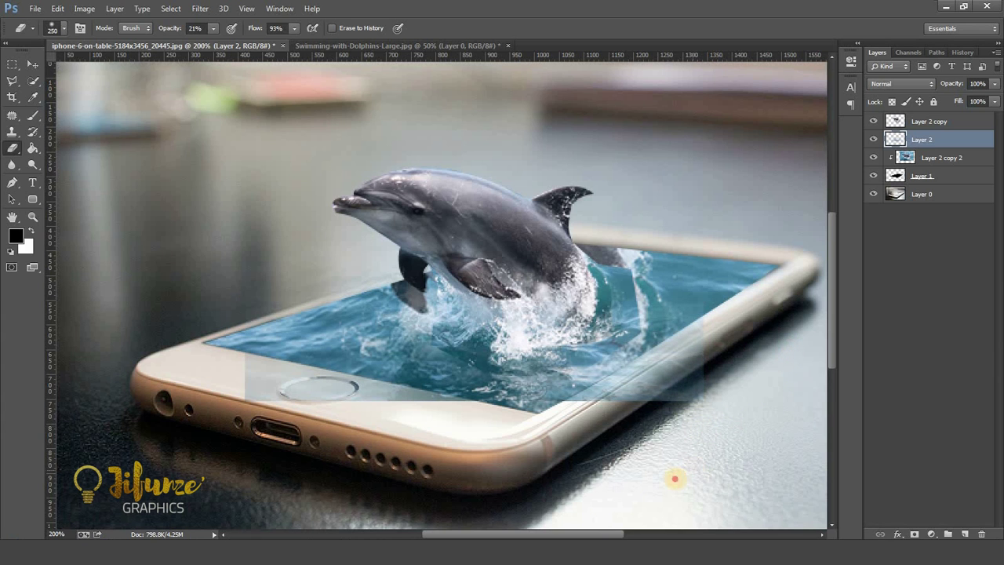
Select Layer 2 copy and lightly erase near the dolphin's tail with a 100 px eraser.
key("v")
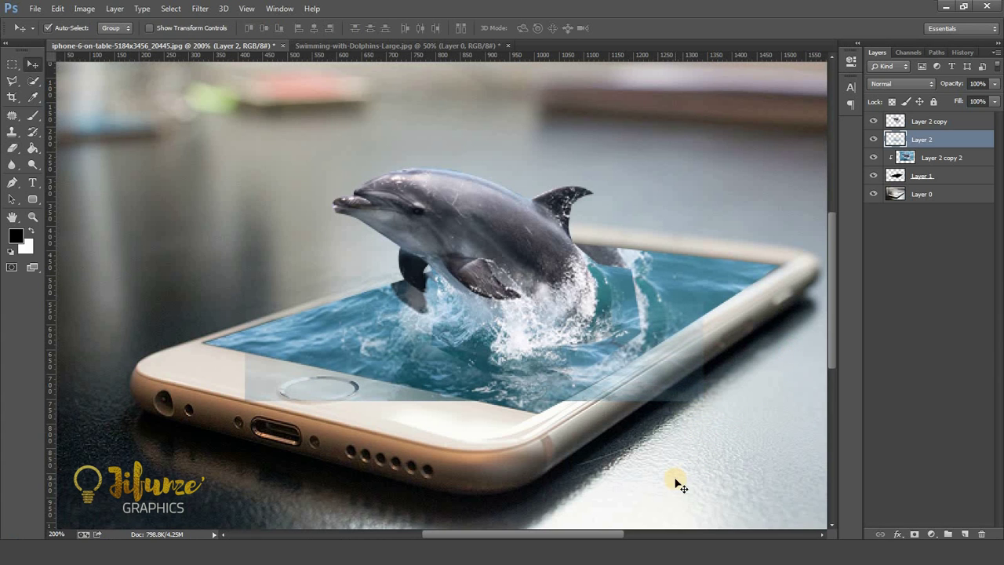
left_click(604, 300)
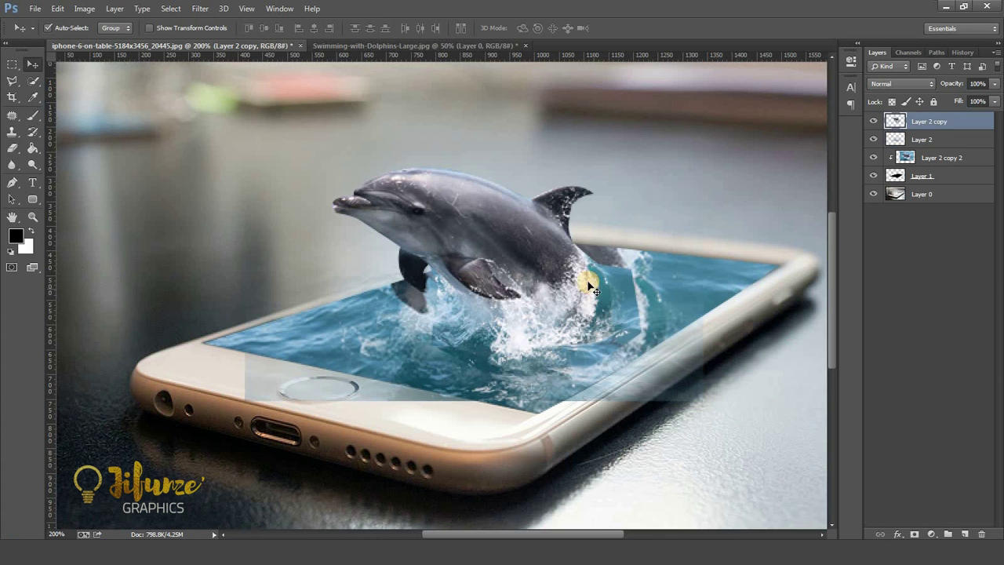
left_click(536, 262)
key("e")
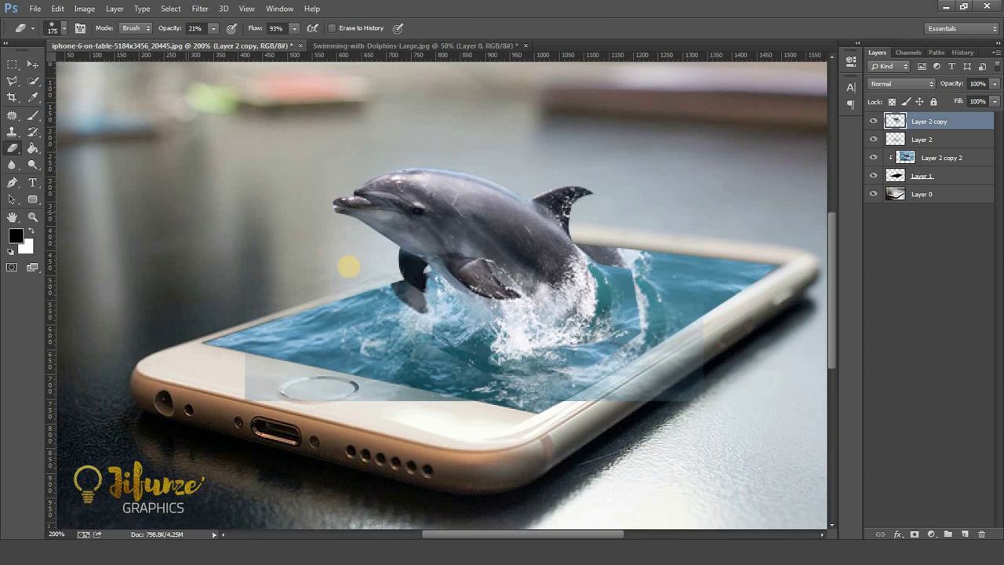
key("bracketleft")
key("bracketleft")
left_click(639, 269)
mouse_move(640, 269)
left_mouse_down()
mouse_move(631, 266)
mouse_move(641, 298)
mouse_move(648, 271)
mouse_move(628, 330)
mouse_move(438, 292)
mouse_move(437, 273)
left_mouse_up()
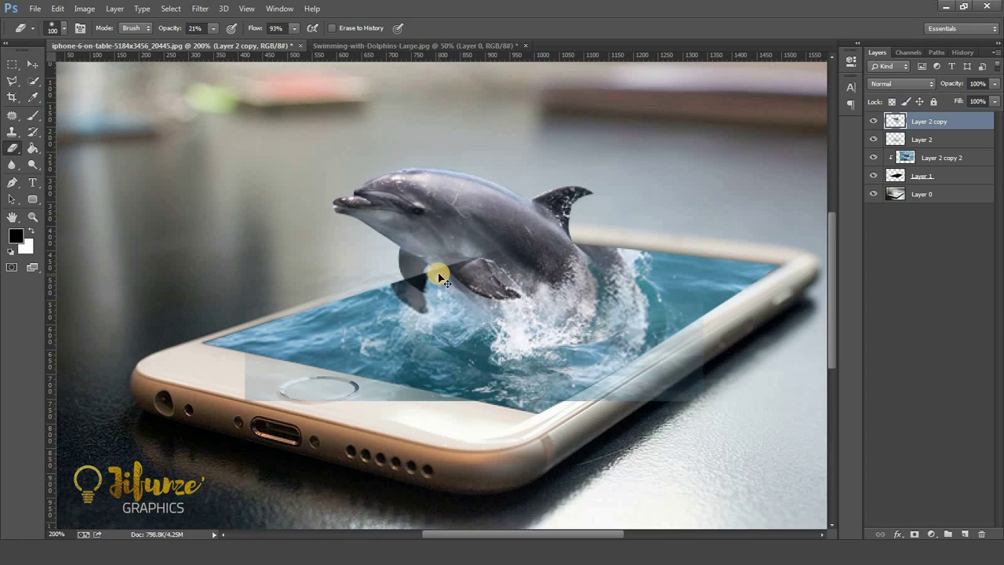
key("ctrl+alt+z")
key("ctrl+alt+z")
key("ctrl+alt+z")
key("ctrl+alt+z")
key("ctrl+shift+z")
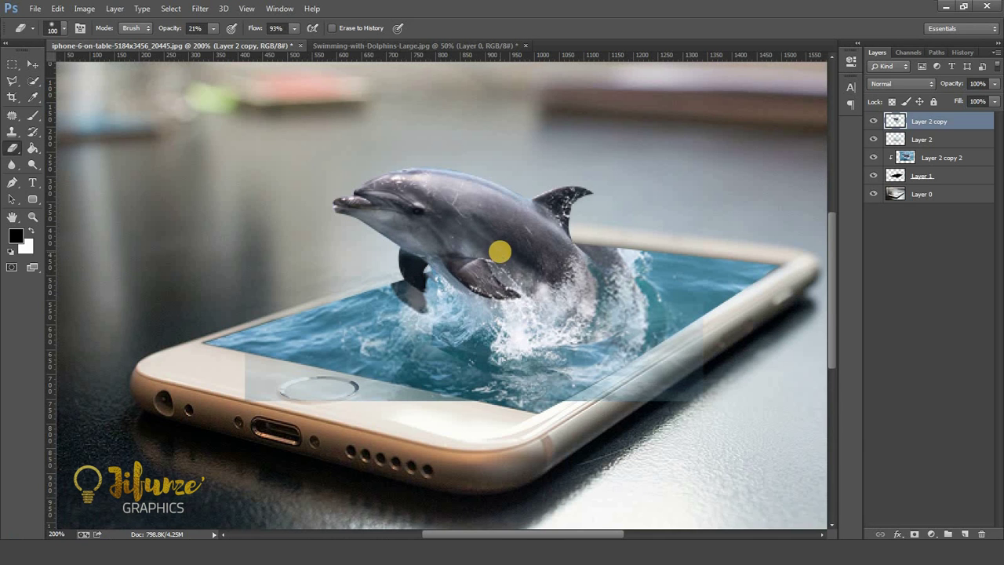
Soften the dolphin's back and splash edges, undoing an unwanted dab on its body.
left_click(500, 251)
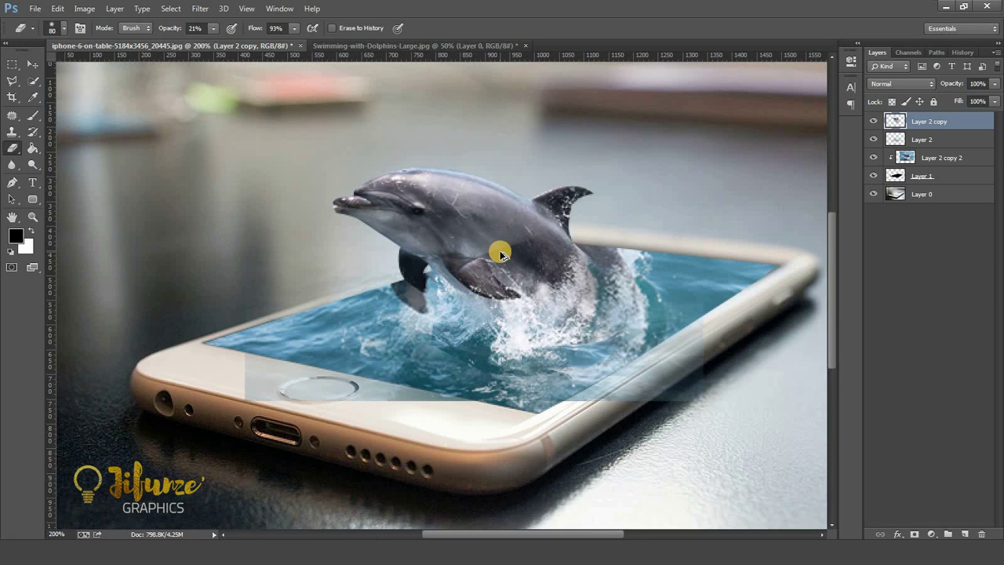
key("ctrl+alt+z")
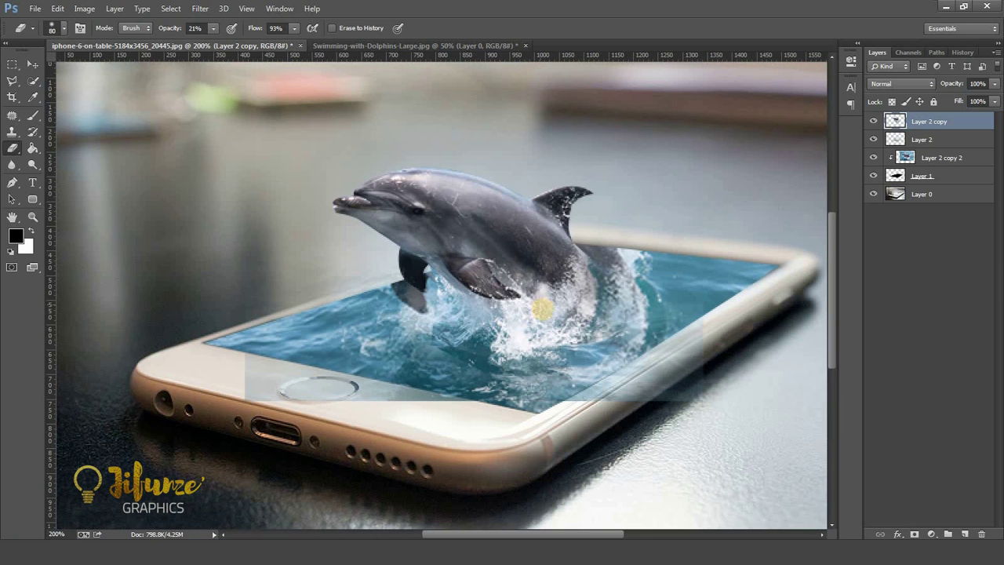
left_click(684, 298)
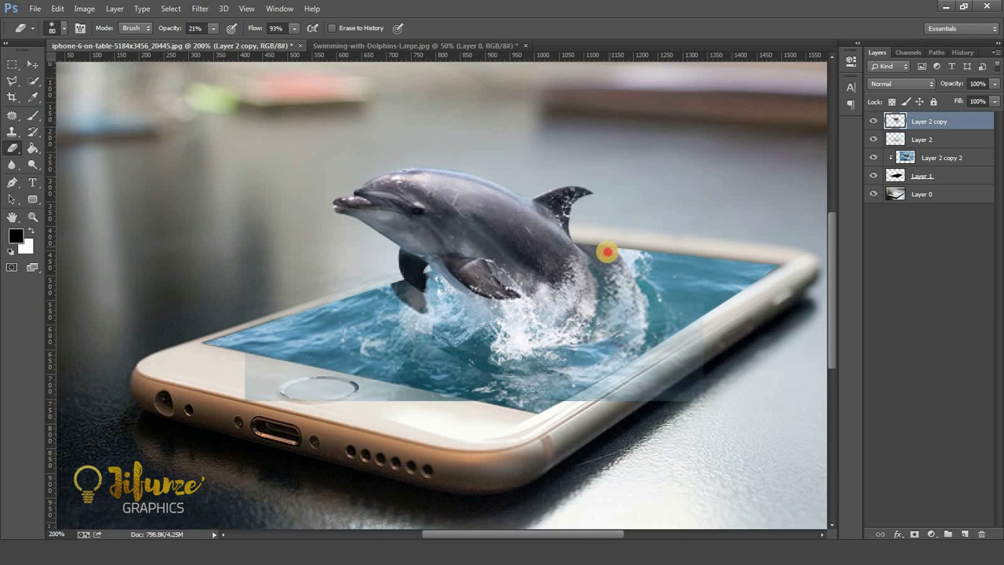
mouse_move(605, 258)
left_mouse_down()
mouse_move(561, 306)
mouse_move(486, 350)
mouse_move(426, 332)
mouse_move(416, 313)
left_mouse_up()
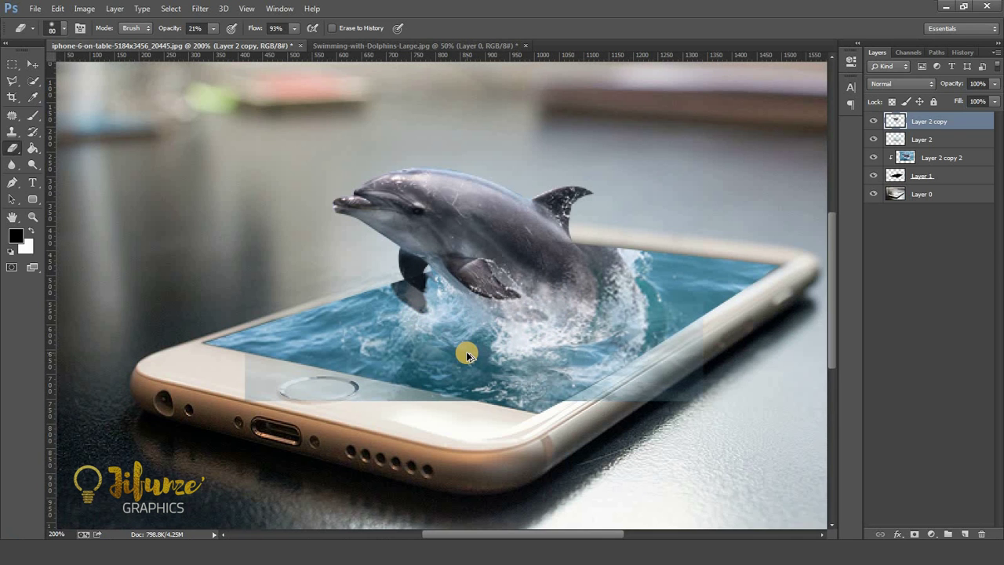
left_click_drag(466, 355, 511, 330)
mouse_move(654, 330)
left_mouse_down()
mouse_move(632, 310)
mouse_move(656, 269)
left_mouse_up()
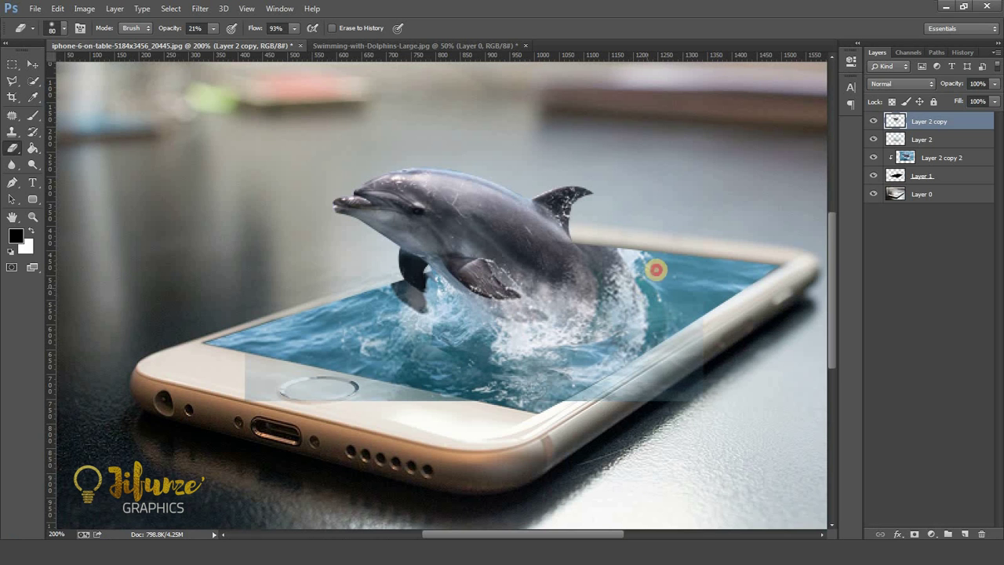
left_click_drag(519, 377, 529, 366)
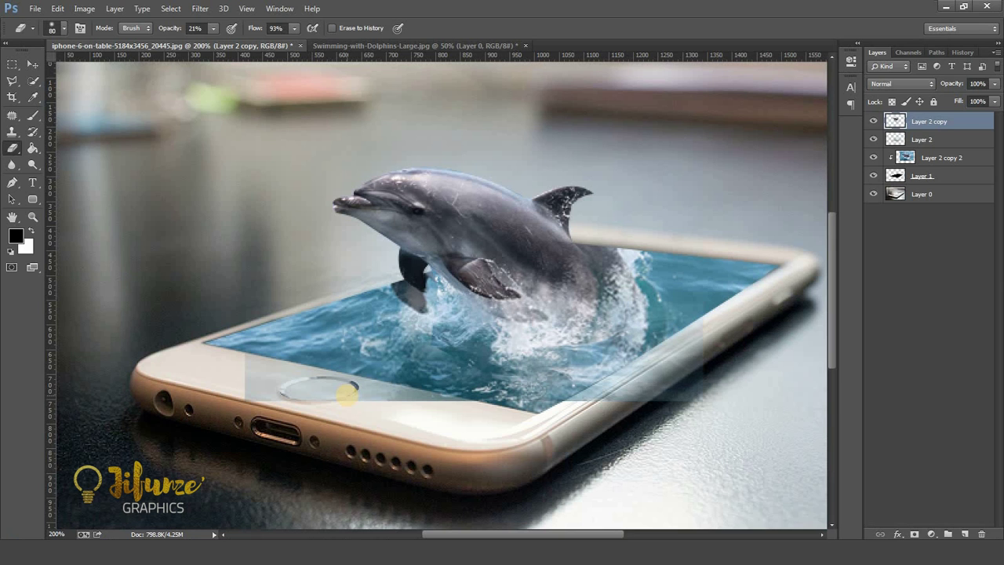
key("l")
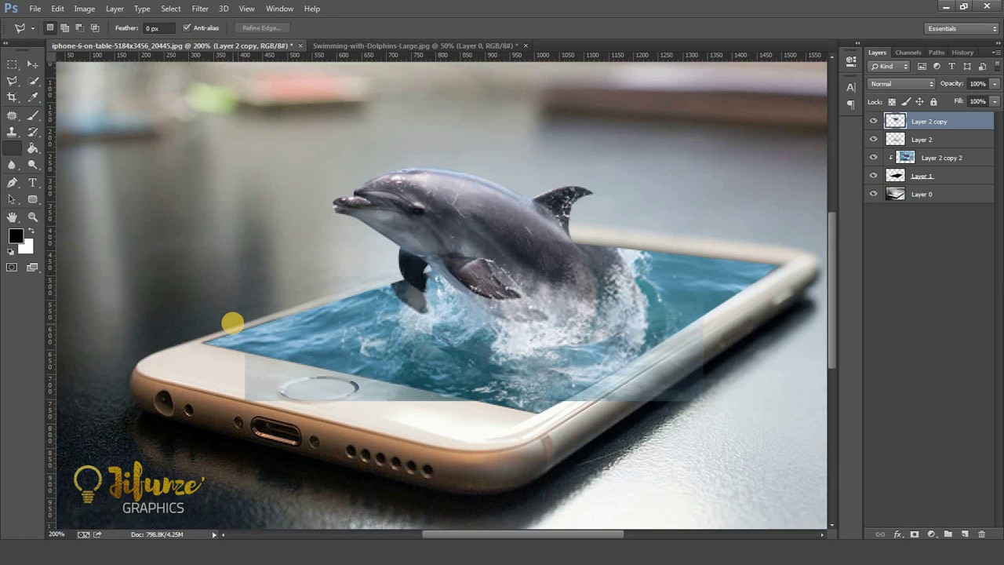
Select Layer 2 and set the Eraser opacity to 41%.
key("v")
left_click(276, 373)
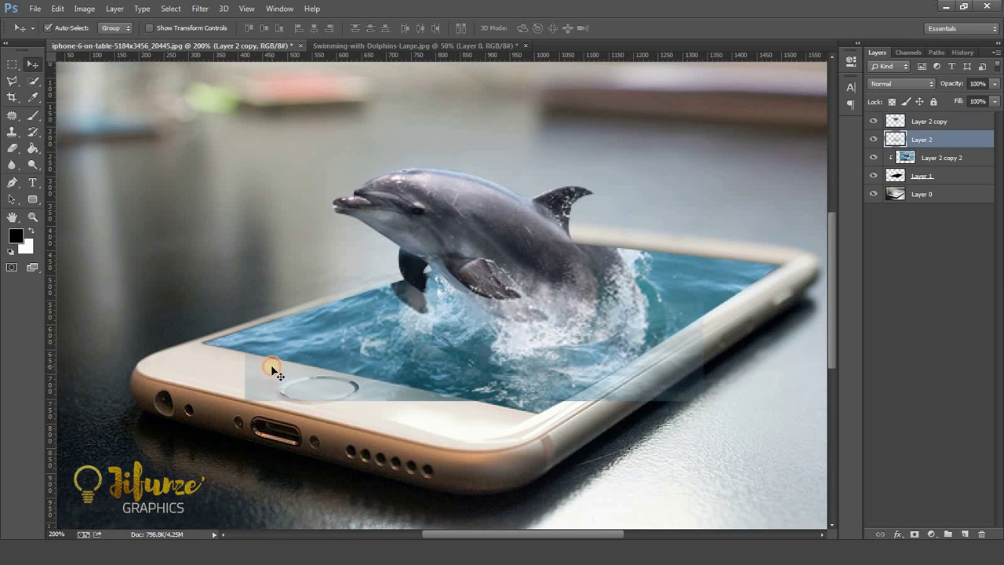
key("e")
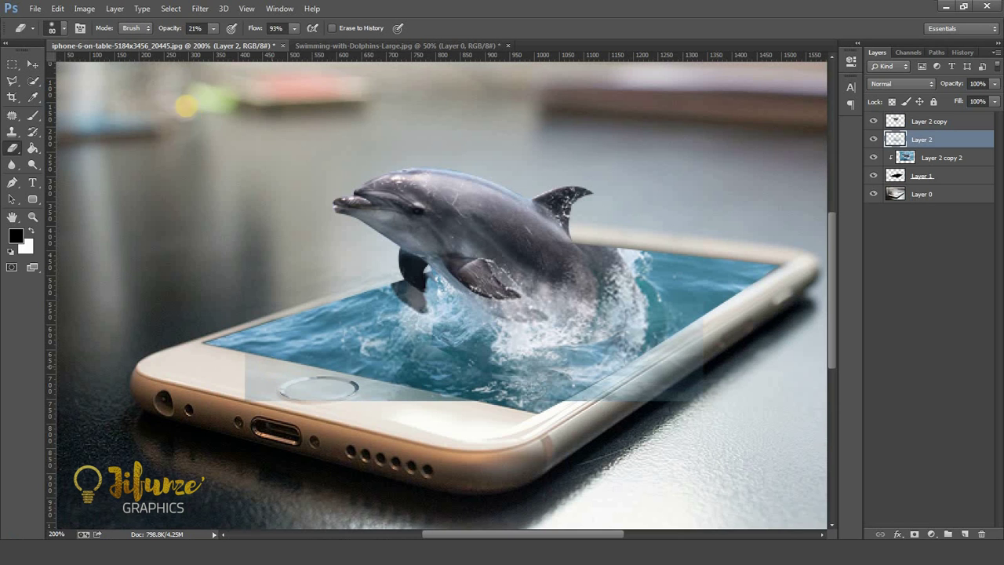
left_click(212, 28)
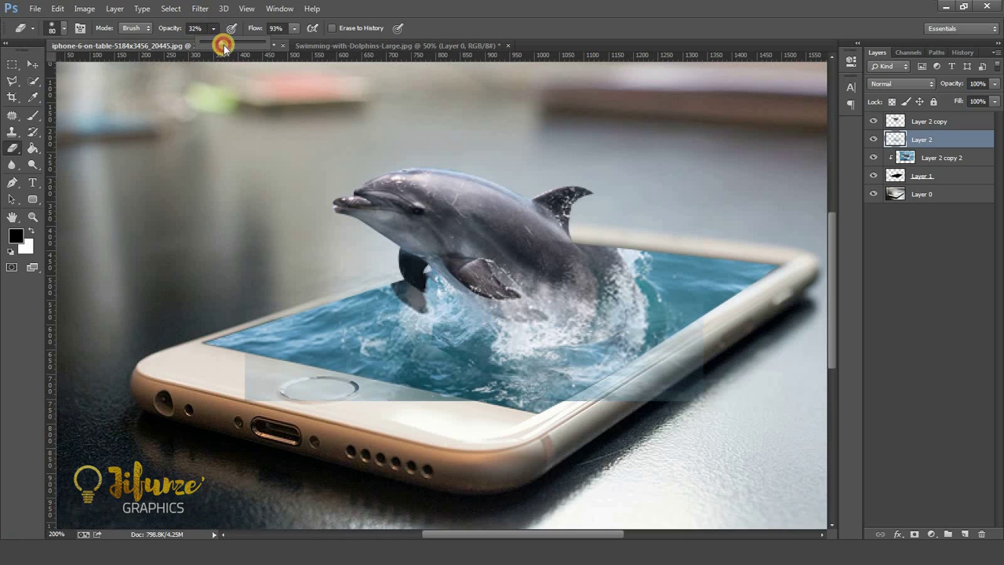
left_click(266, 369)
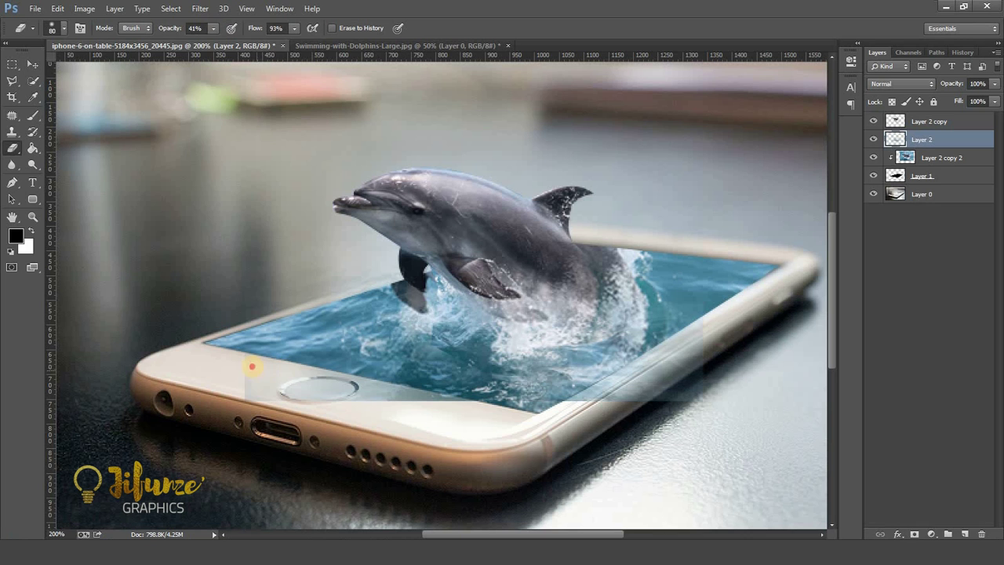
Erase the pale overlay along the phone bezel, home button and lower screen.
left_click_drag(288, 386, 401, 401)
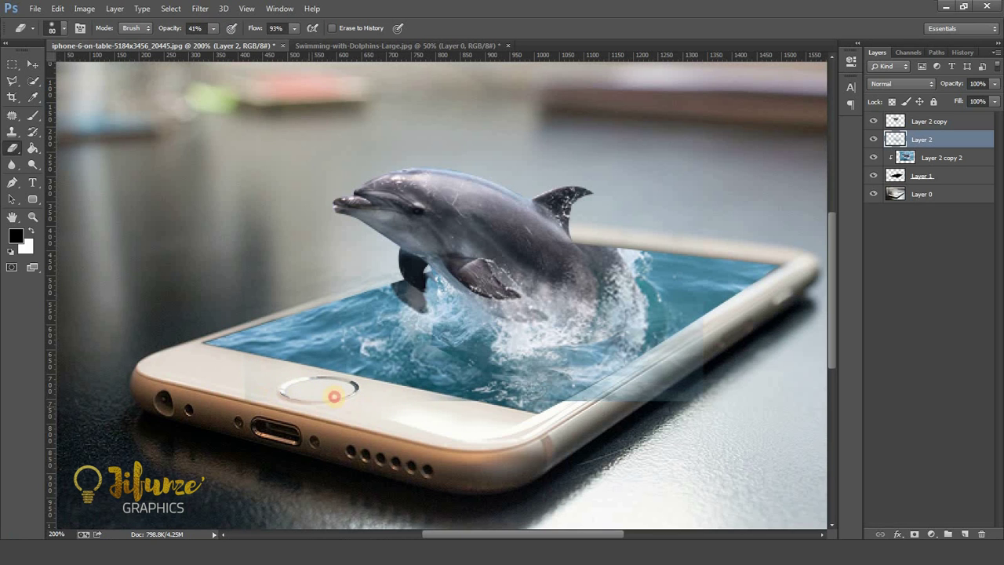
left_click_drag(275, 383, 294, 364)
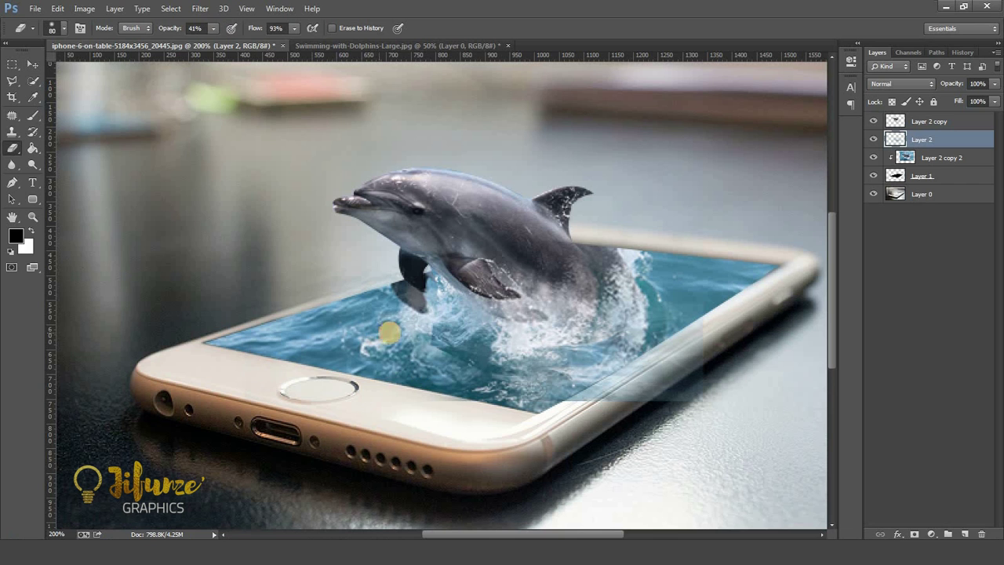
mouse_move(259, 360)
left_mouse_down()
mouse_move(583, 421)
mouse_move(686, 395)
mouse_move(689, 362)
mouse_move(625, 395)
mouse_move(561, 385)
mouse_move(545, 398)
mouse_move(523, 387)
left_mouse_up()
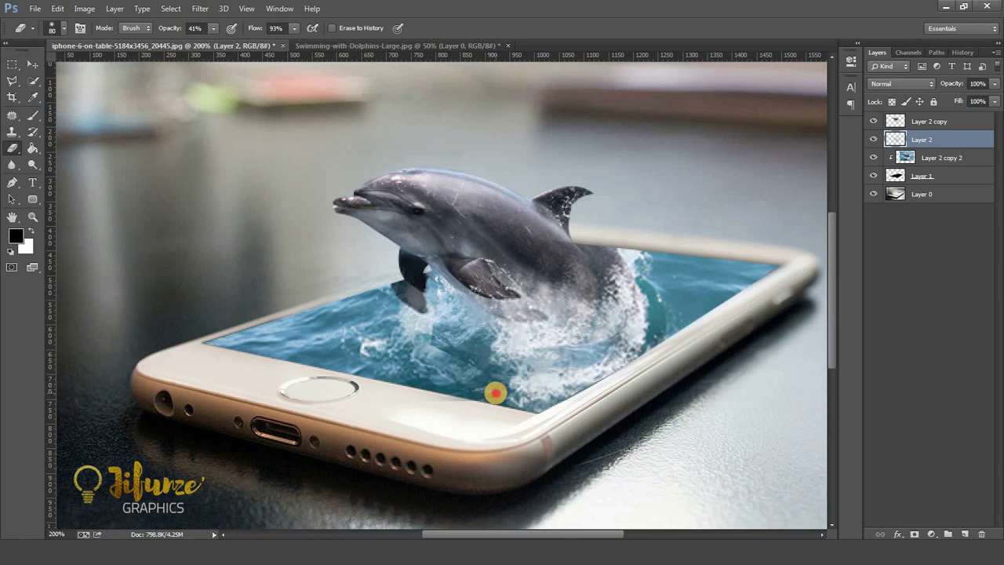
mouse_move(415, 287)
left_mouse_down()
mouse_move(421, 297)
mouse_move(433, 237)
mouse_move(470, 216)
left_mouse_up()
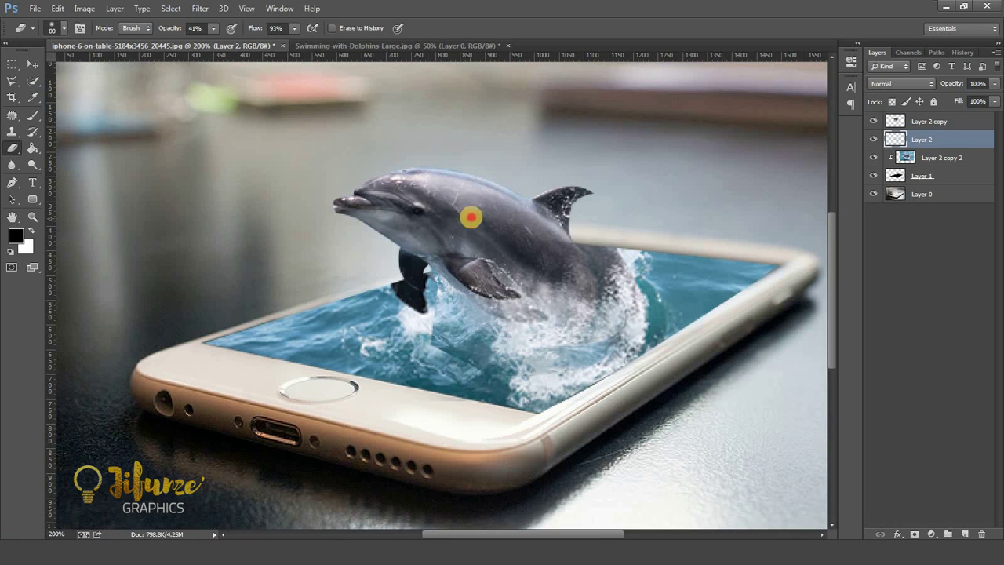
mouse_move(453, 333)
left_mouse_down()
mouse_move(460, 338)
mouse_move(458, 219)
mouse_move(551, 206)
mouse_move(554, 259)
left_mouse_up()
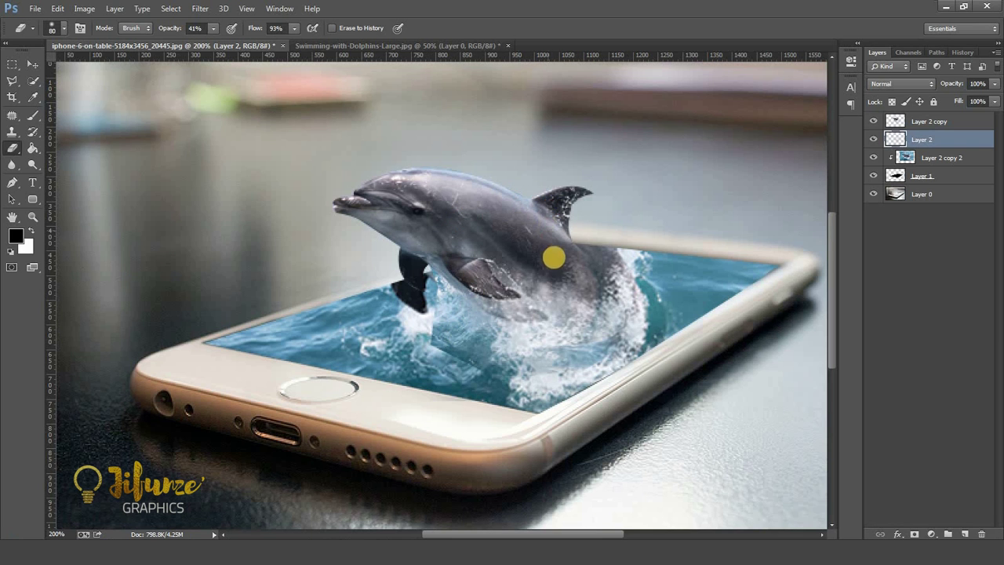
mouse_move(464, 348)
left_mouse_down()
mouse_move(633, 322)
mouse_move(668, 291)
mouse_move(601, 327)
mouse_move(448, 336)
left_mouse_up()
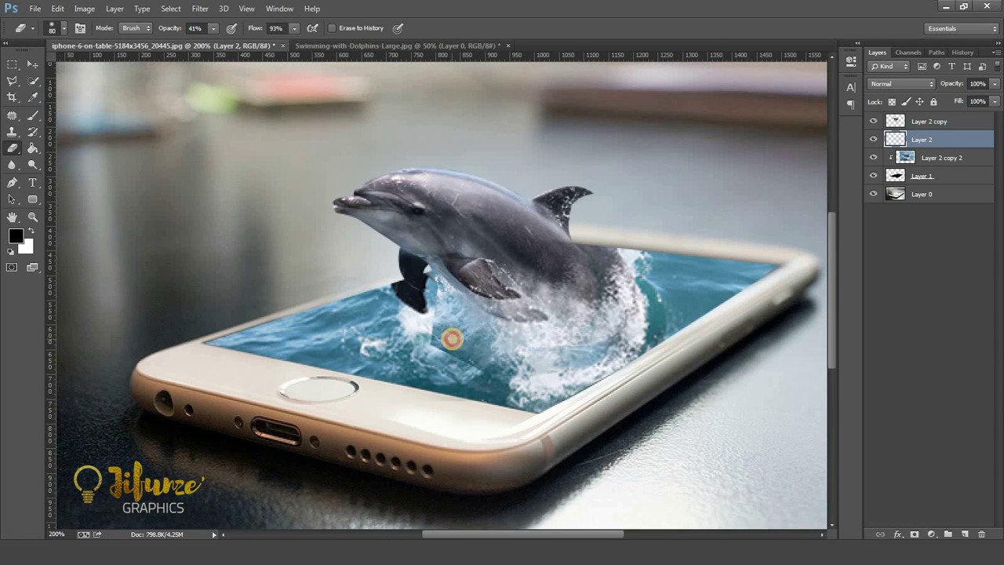
key("v")
left_click(365, 343)
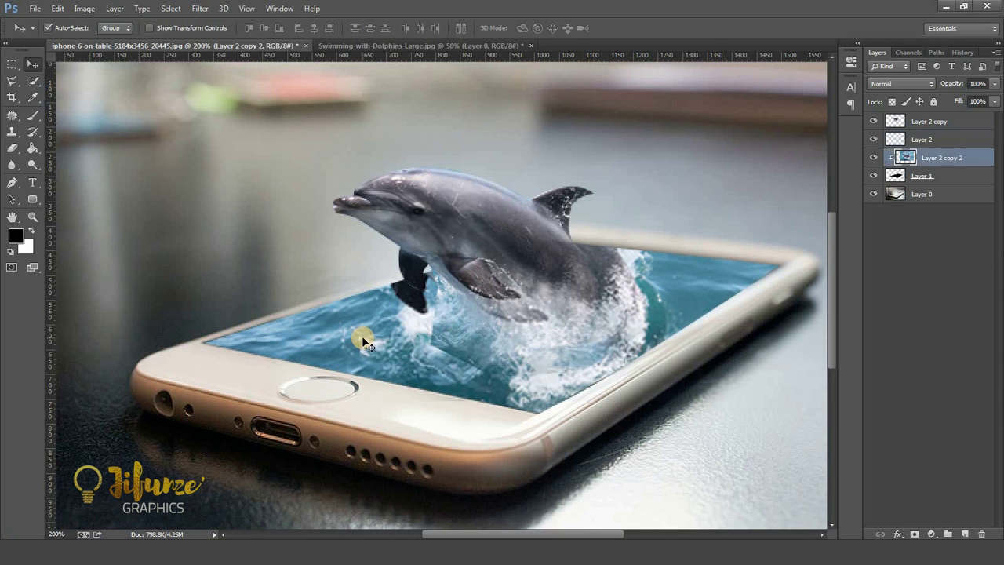
Scale Layer 2 copy 2's screen water to 103.16% and shift it slightly upward.
key("ctrl+t")
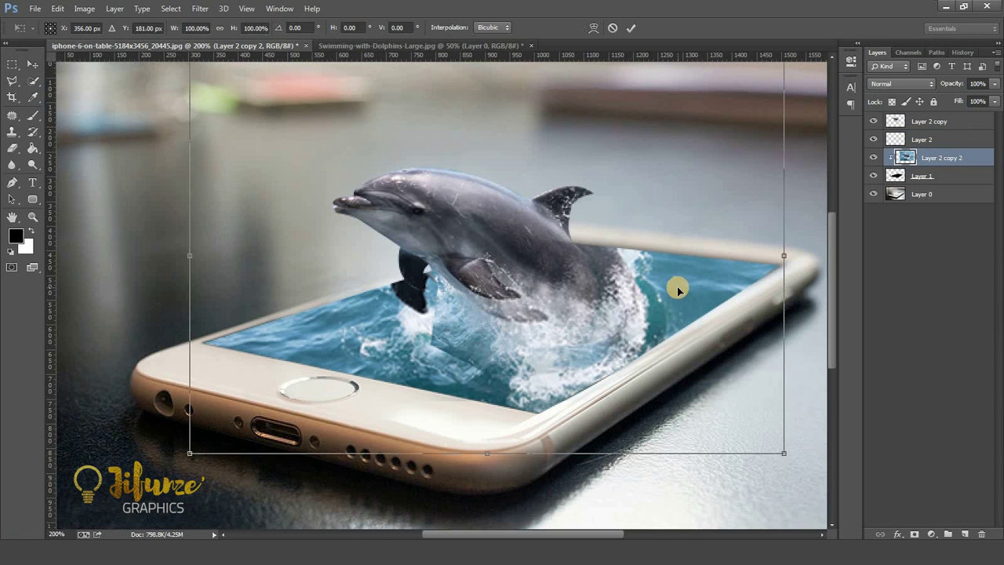
left_click_drag(194, 453, 175, 468)
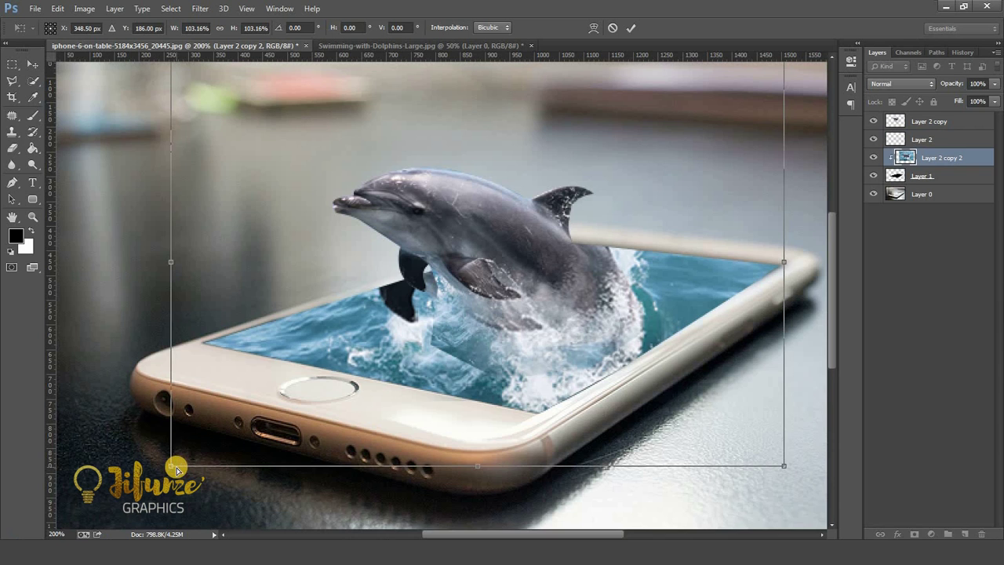
key("ctrl+minus")
left_click_drag(452, 297, 456, 281)
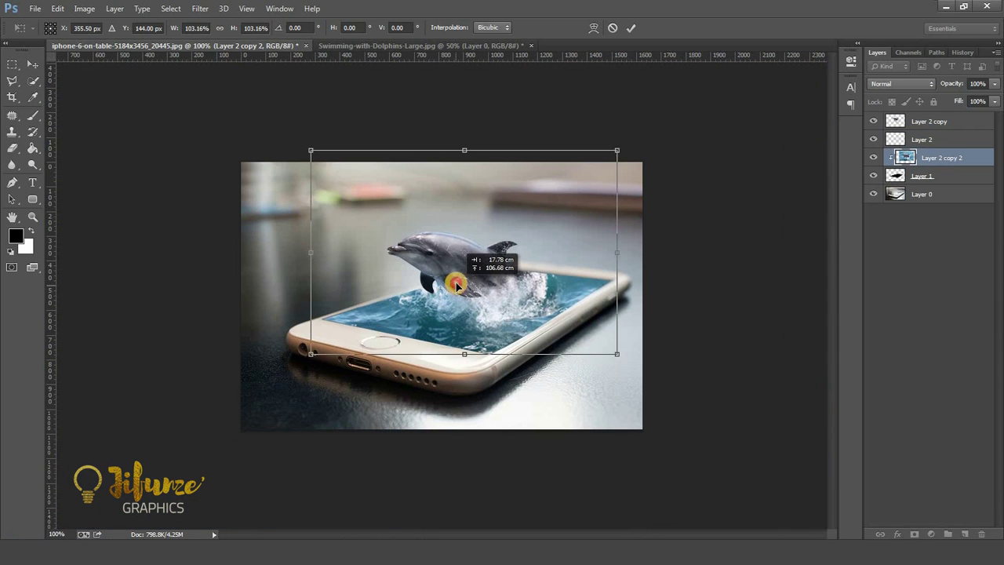
left_click_drag(456, 280, 457, 281)
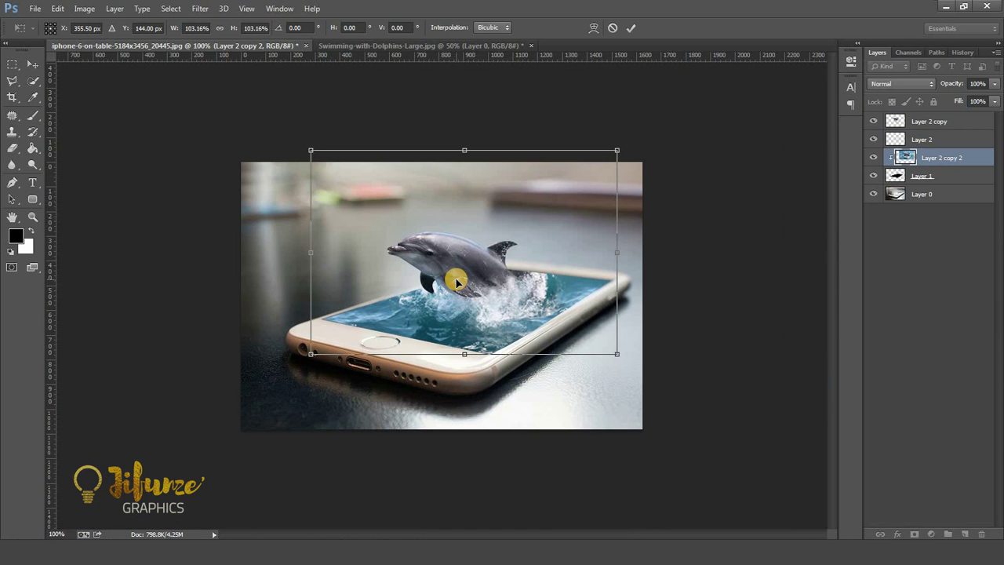
key("ctrl+plus")
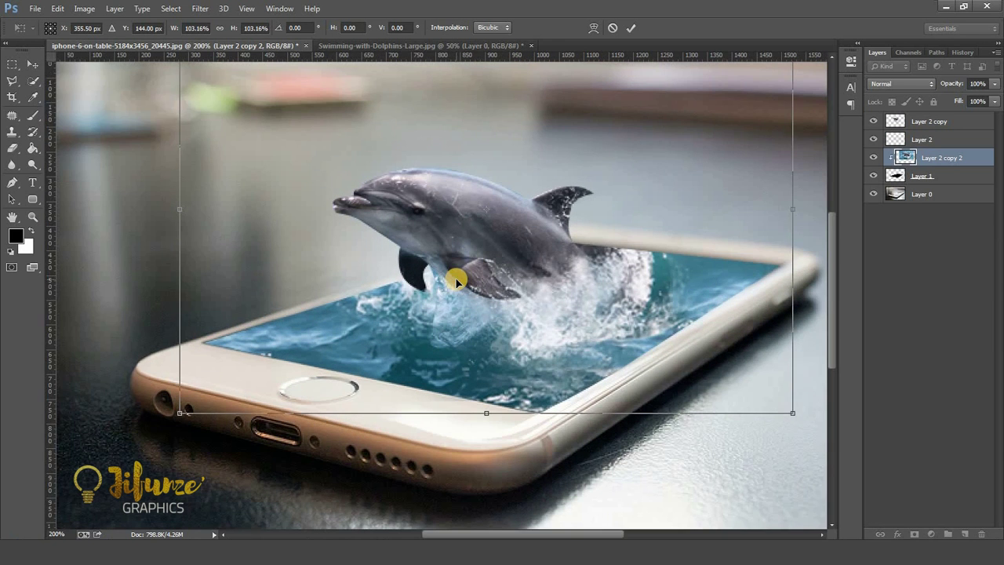
key("ctrl+minus")
Apply the water resize, zoom to 200%, and toggle Layer 2 copy's visibility to compare.
double_click(456, 281)
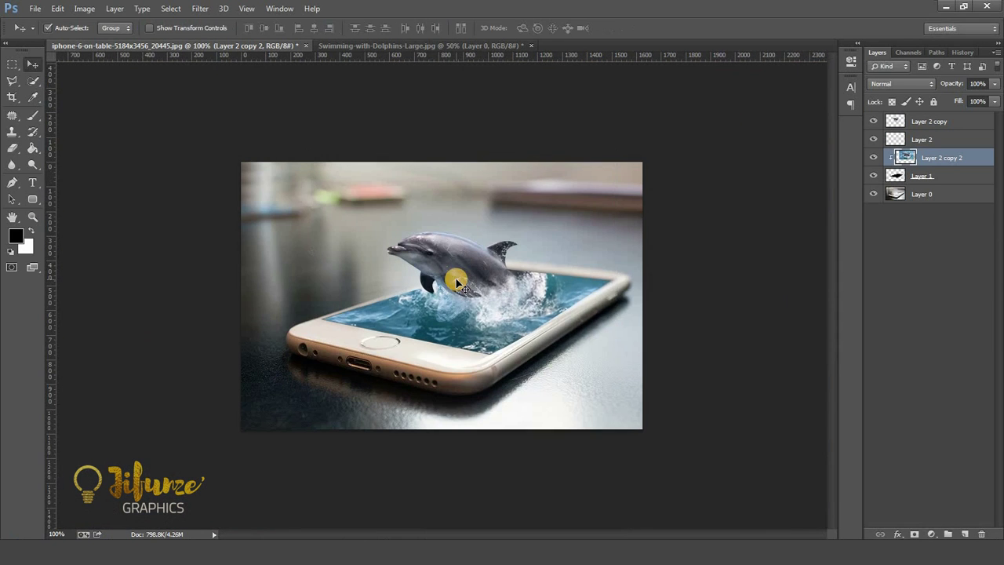
key("ctrl+plus")
key("ctrl+minus")
key("ctrl+plus")
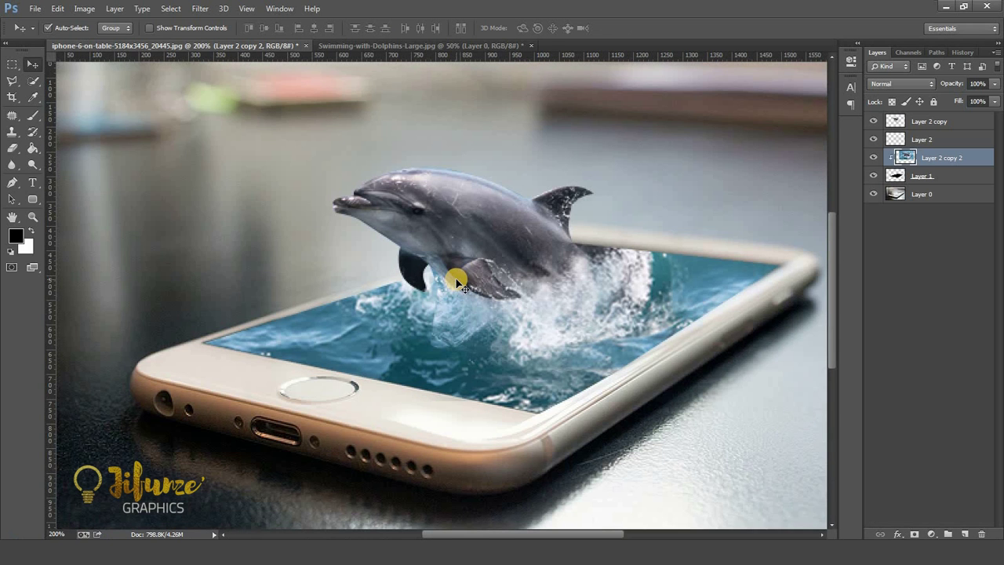
left_click(468, 205)
left_click(874, 121)
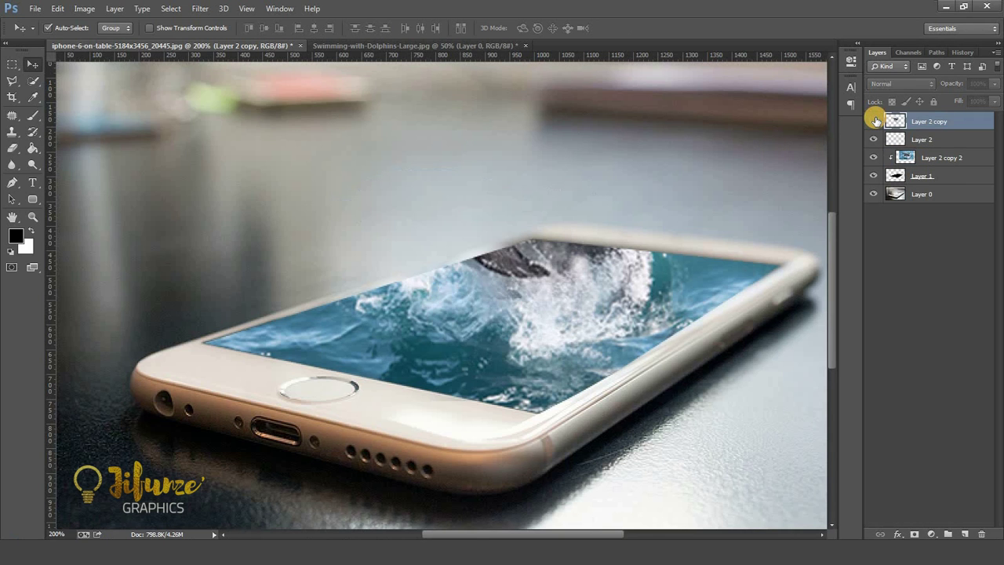
left_click(874, 120)
left_click(875, 121)
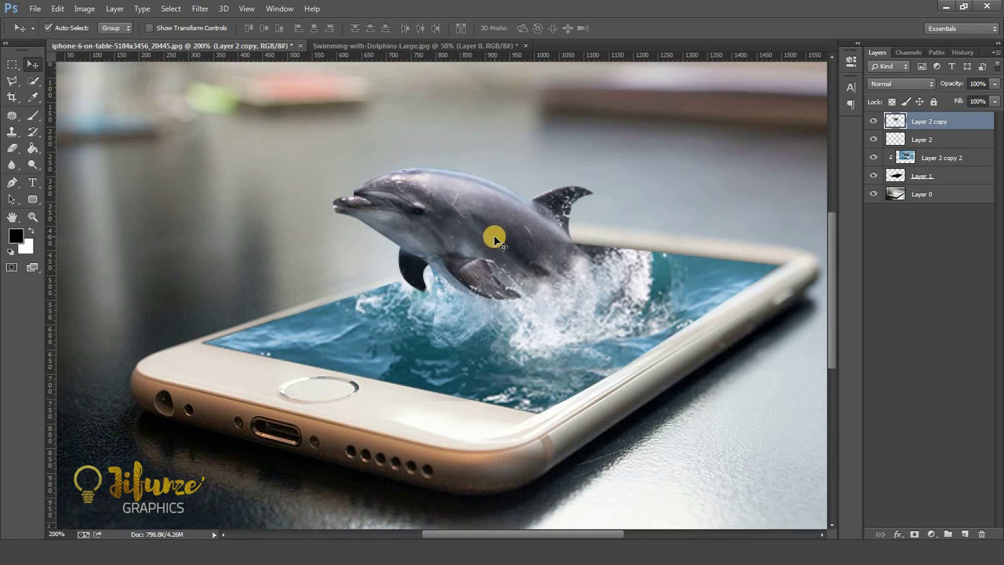
Softly erase Layer 2 copy under the dolphin's belly and along the splash edges.
key("e")
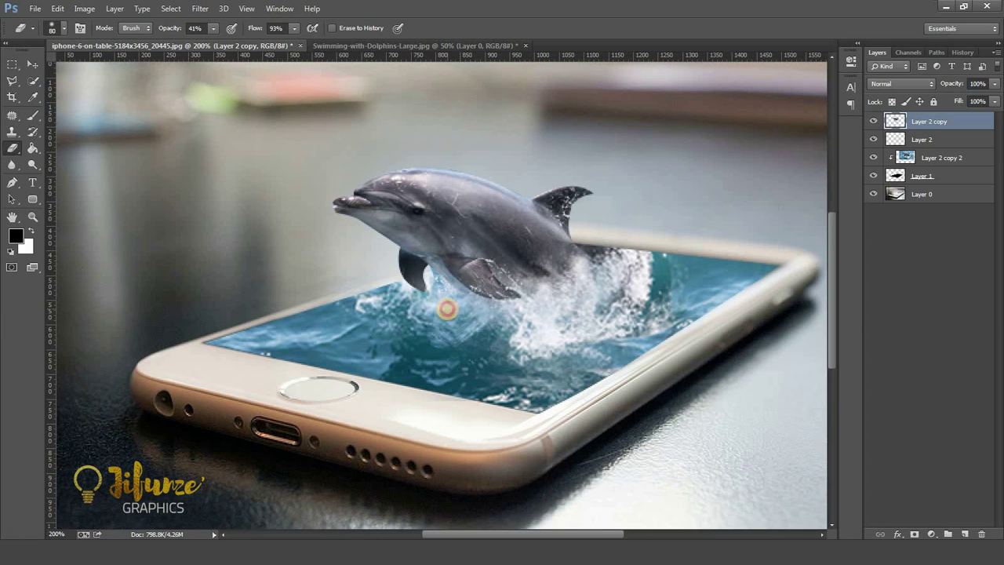
mouse_move(439, 294)
left_mouse_down()
mouse_move(510, 350)
mouse_move(497, 343)
left_mouse_up()
mouse_move(489, 325)
left_mouse_down()
mouse_move(464, 342)
mouse_move(445, 328)
left_mouse_up()
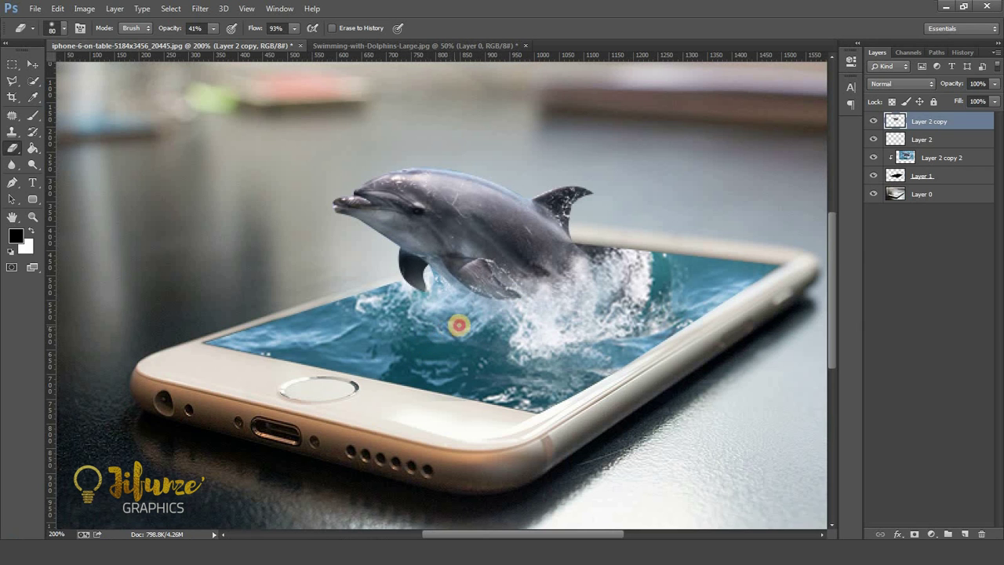
mouse_move(620, 317)
left_mouse_down()
mouse_move(657, 297)
mouse_move(560, 370)
mouse_move(301, 368)
left_mouse_up()
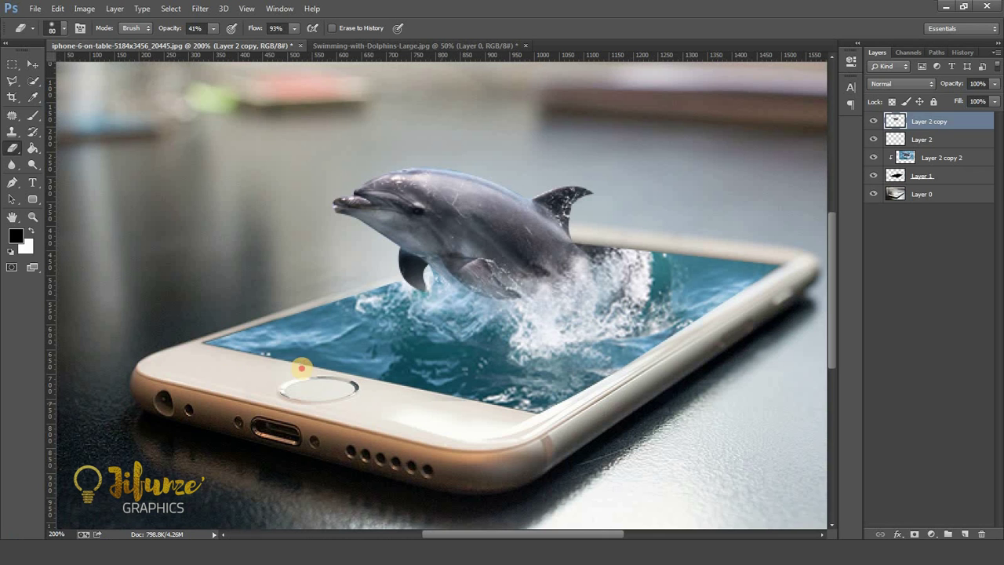
Blur Layer 1's screen water edges along the bottom, left and right sides.
left_click(32, 64)
left_click(949, 178)
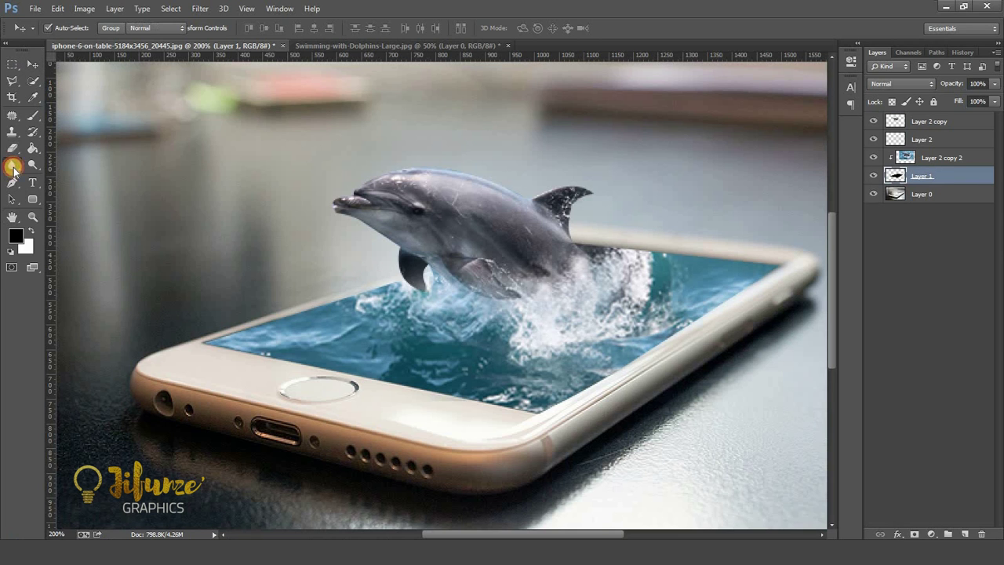
left_click_drag(14, 169, 63, 163)
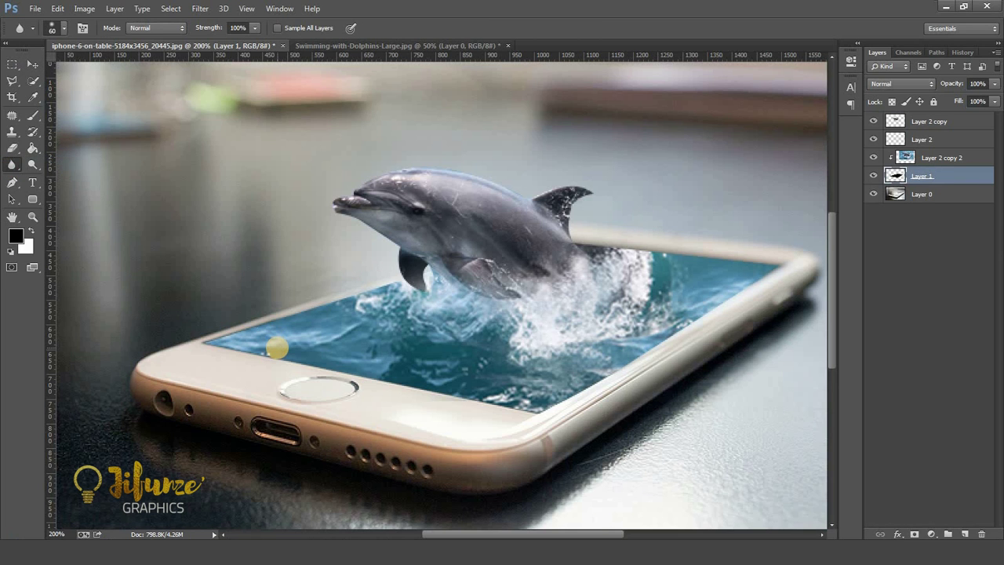
mouse_move(277, 348)
left_mouse_down()
mouse_move(490, 399)
mouse_move(651, 258)
mouse_move(629, 253)
mouse_move(442, 397)
left_mouse_up()
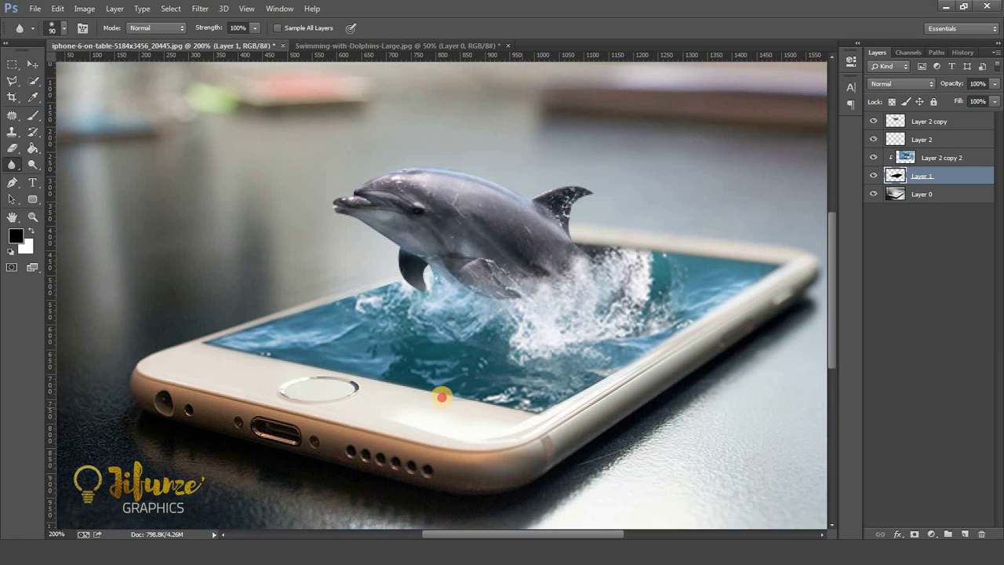
mouse_move(348, 387)
left_mouse_down()
mouse_move(226, 337)
mouse_move(352, 291)
mouse_move(408, 298)
left_mouse_up()
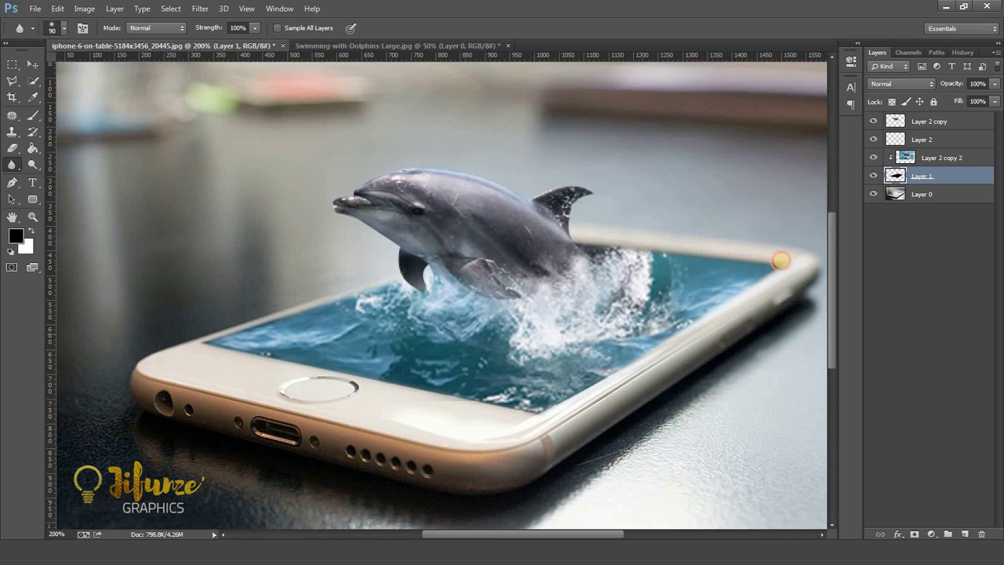
mouse_move(770, 264)
left_mouse_down()
mouse_move(547, 377)
mouse_move(484, 437)
left_mouse_up()
key("ctrl+minus")
key("ctrl+minus")
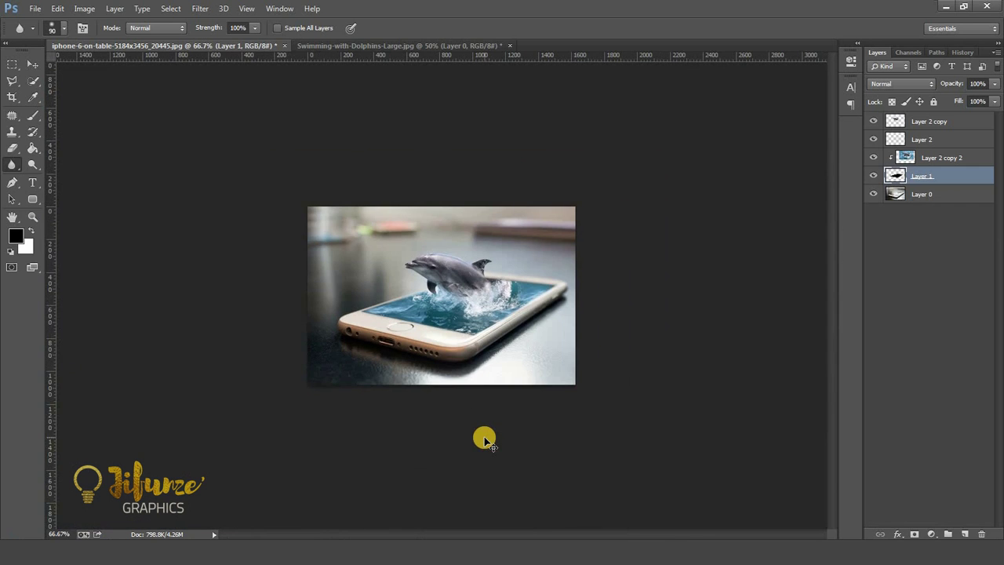
key("ctrl+plus")
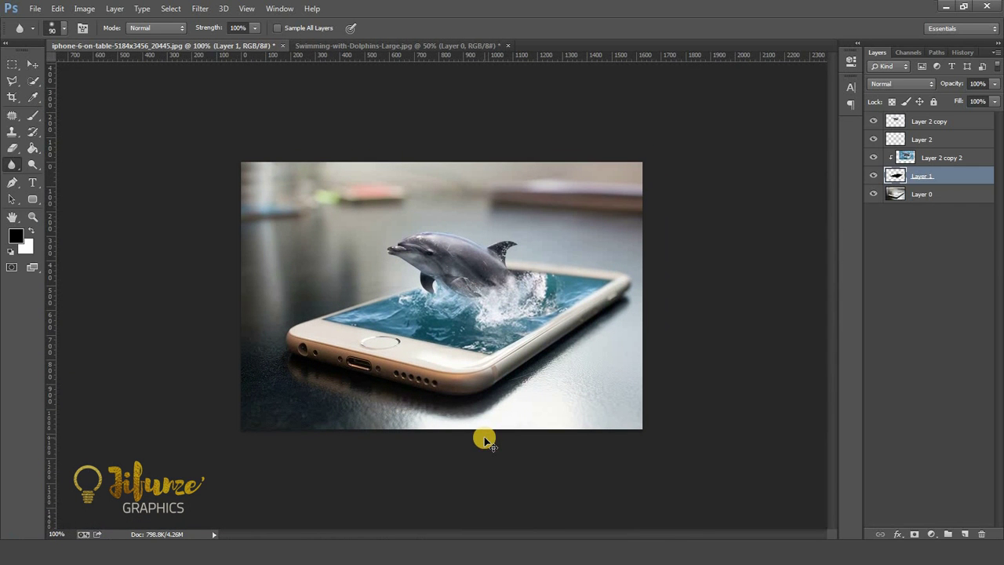
Apply Image > Auto Color to Layer 2 copy and Layer 2.
left_click(32, 64)
left_click(930, 123)
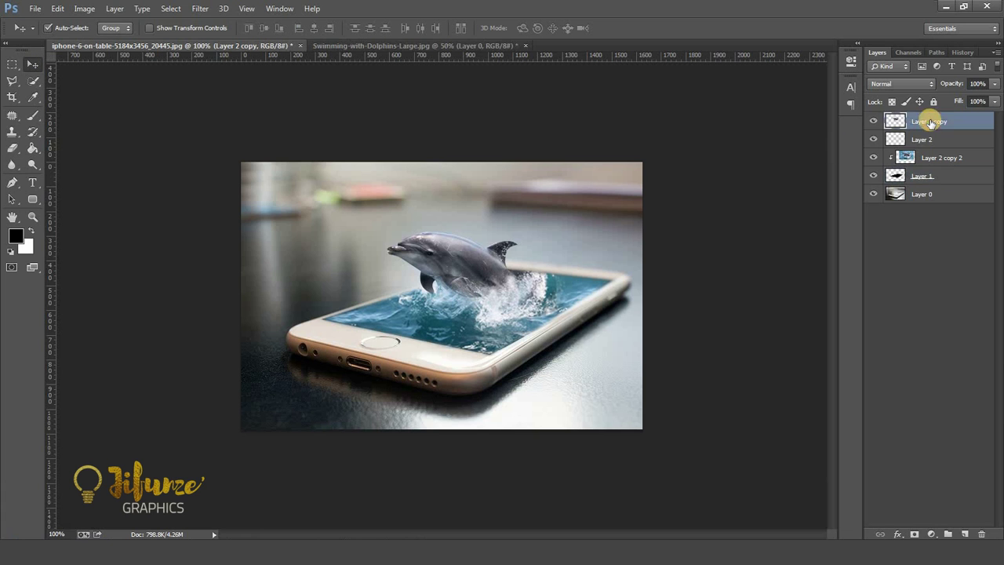
left_click(85, 8)
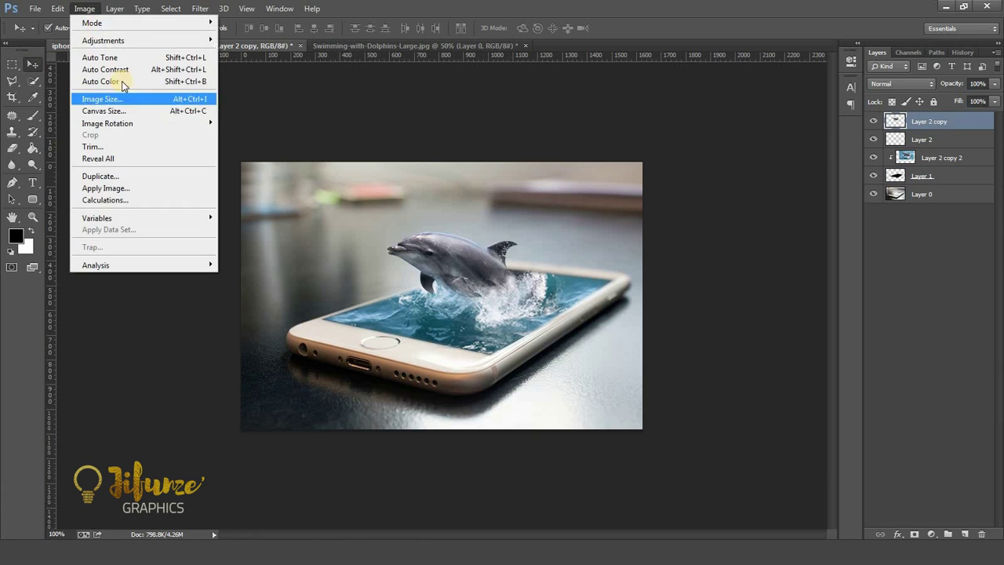
left_click(594, 176)
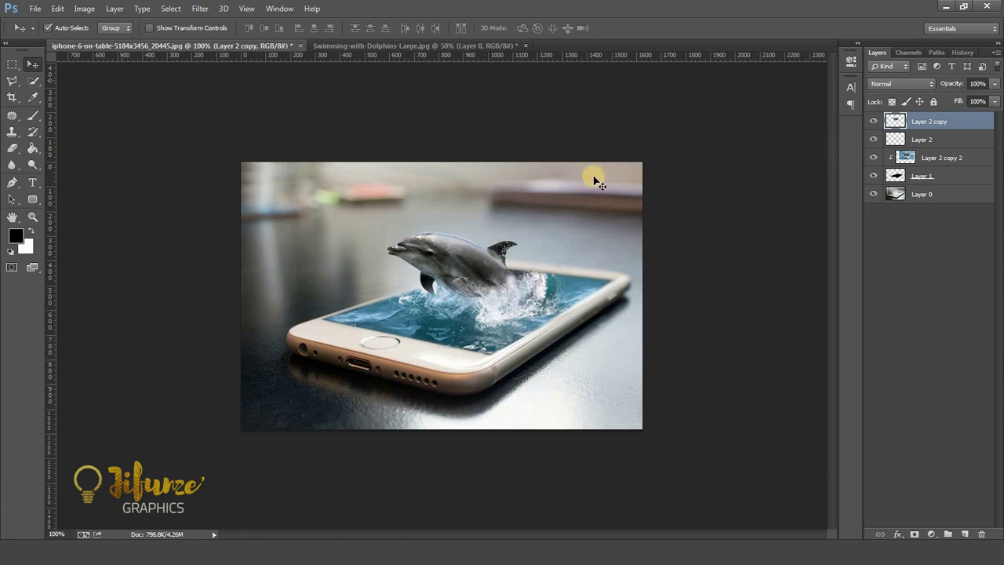
left_click(927, 141)
left_click(83, 9)
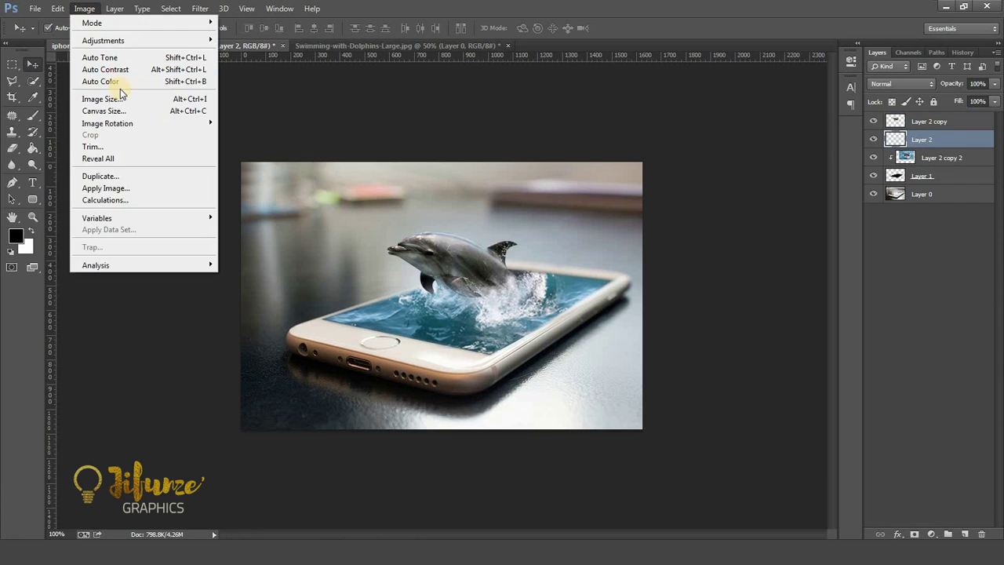
left_click(121, 80)
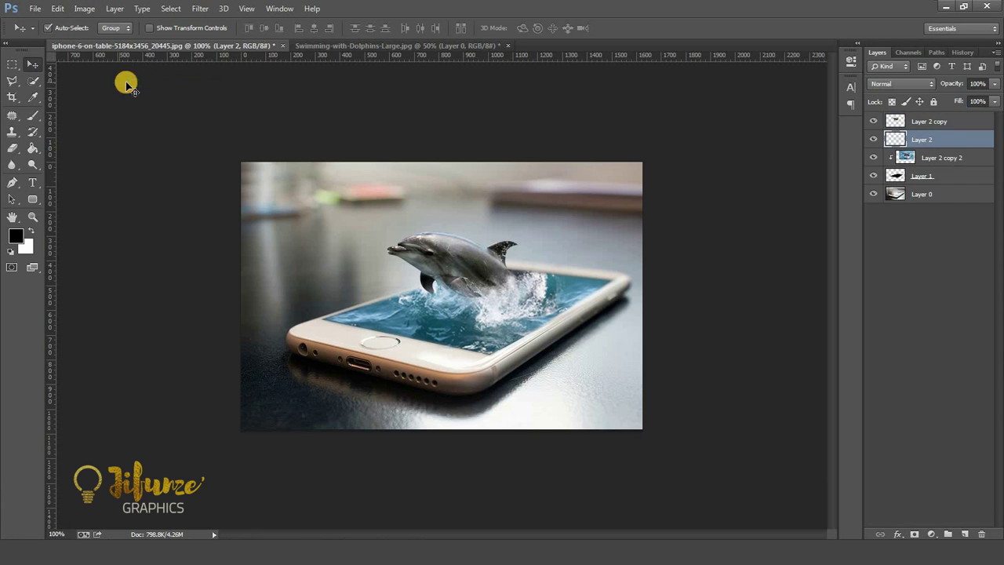
Apply Auto Color to Layer 2 copy 2 and zoom in to check the result.
left_click(942, 160)
left_click(84, 9)
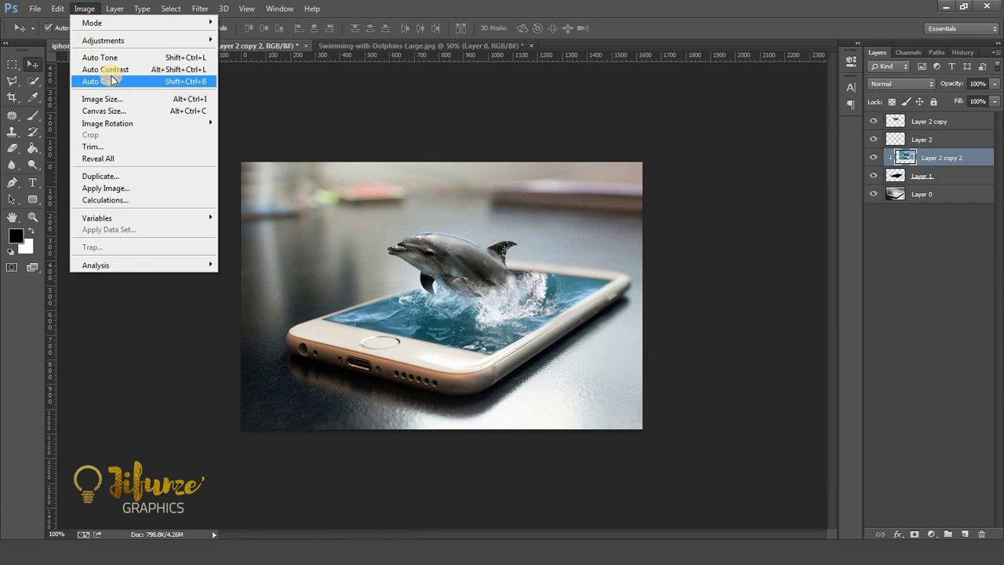
left_click(117, 81)
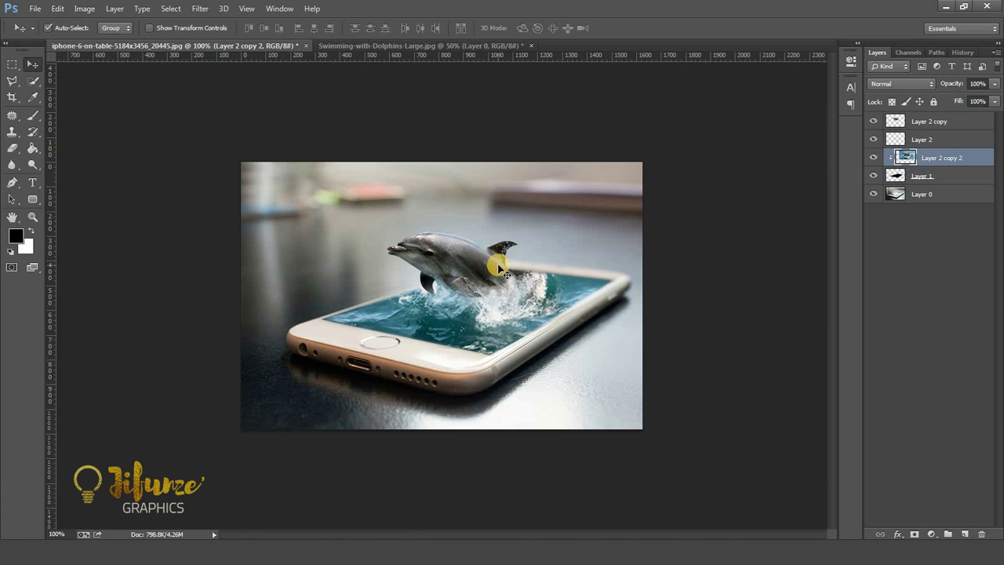
key("ctrl+plus")
key("ctrl+minus")
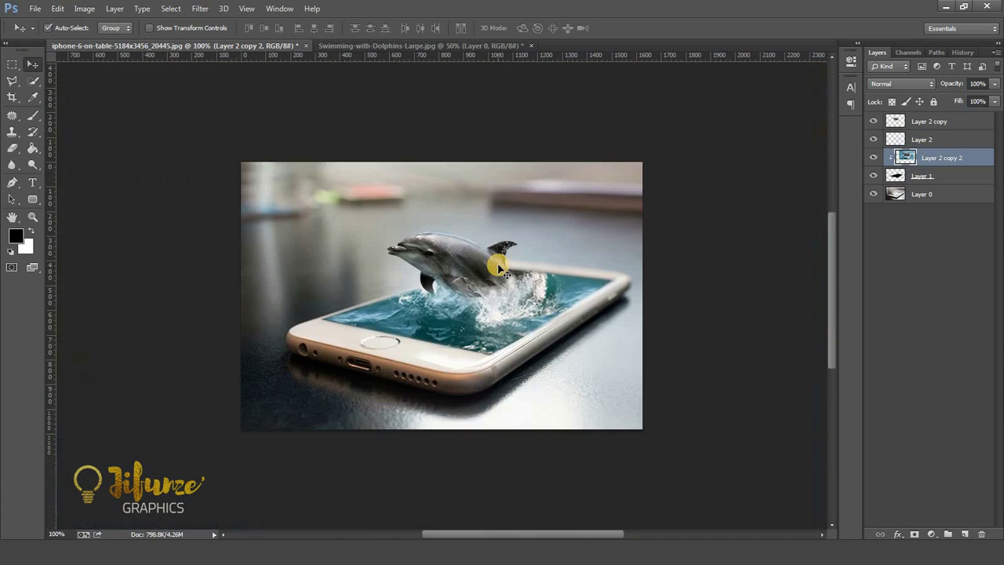
key("ctrl+plus")
key("ctrl+minus")
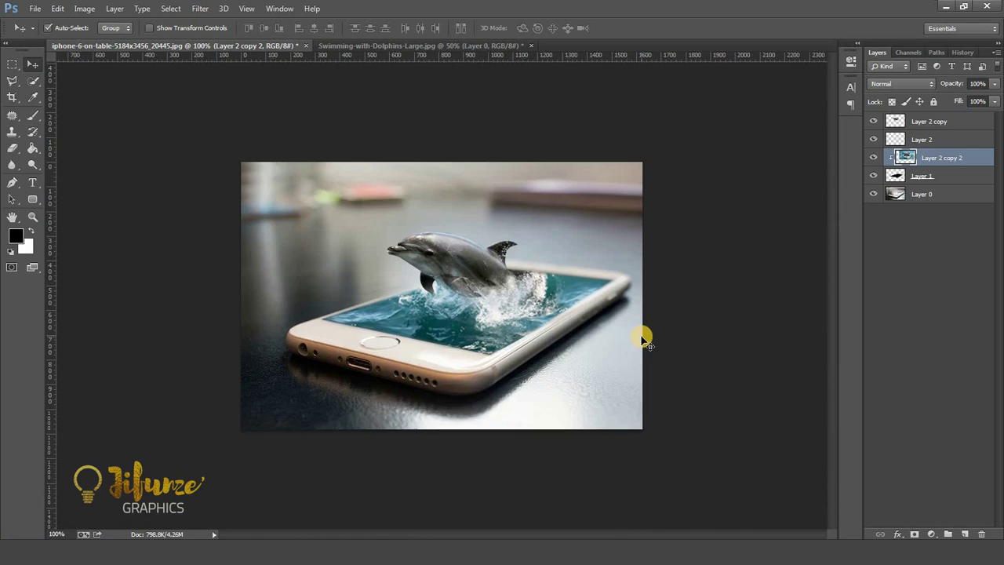
key("ctrl+plus")
key("ctrl+minus")
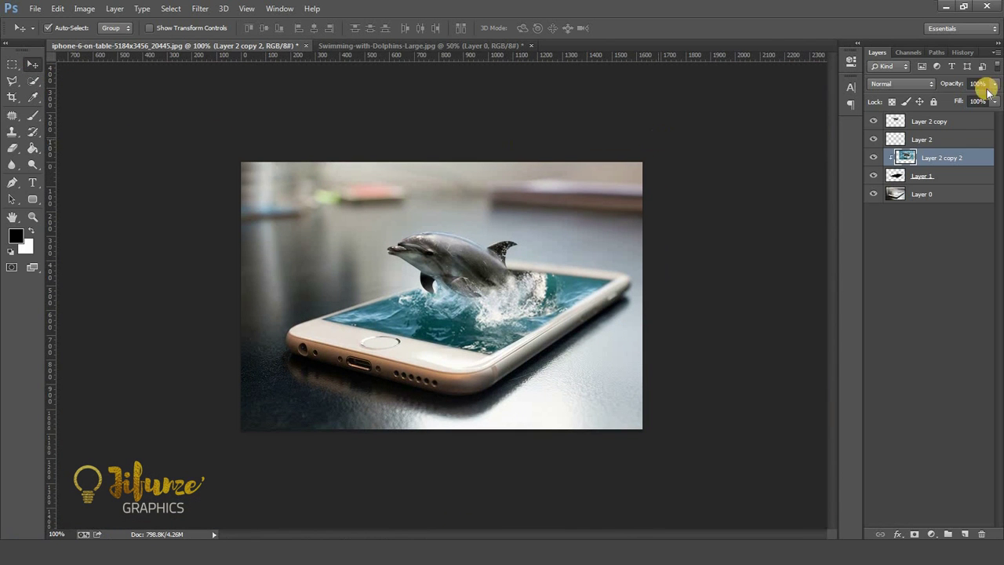
left_click(957, 125)
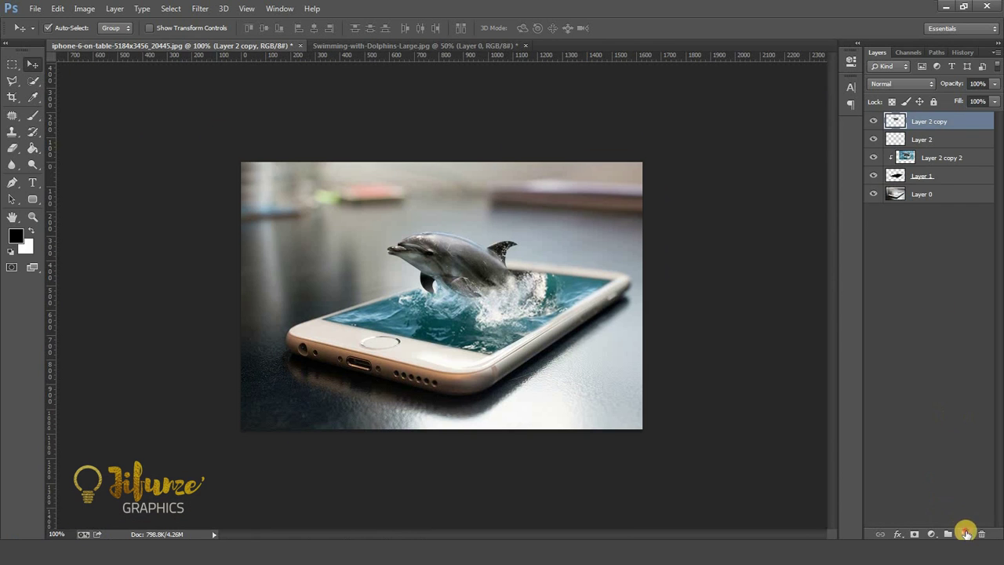
Add a new layer and paint a soft white (#ffffff) brush glow in the upper left.
left_click(965, 533)
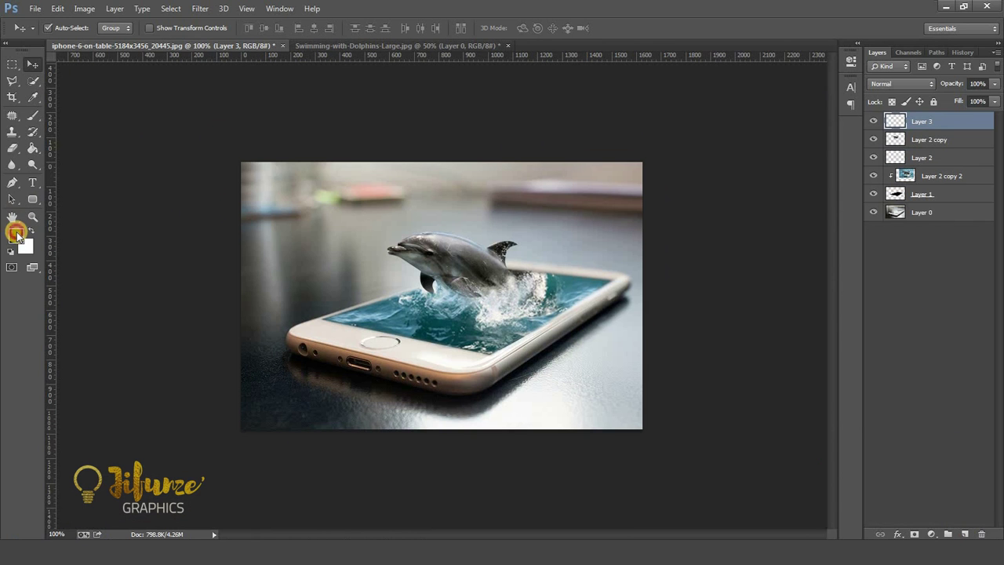
left_click(15, 234)
type("ffffff")
key("Return")
key("b")
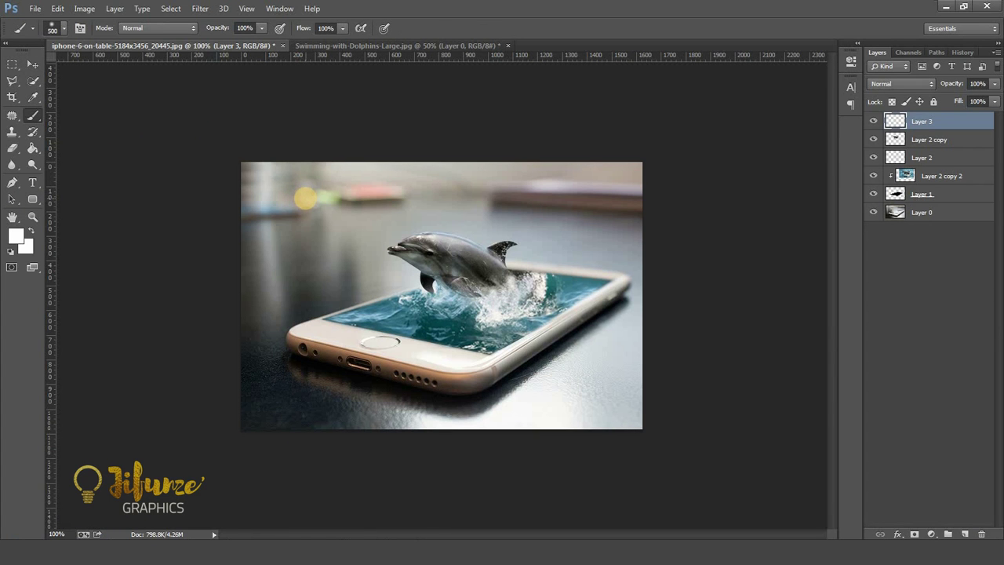
left_click(305, 199)
left_click(305, 199)
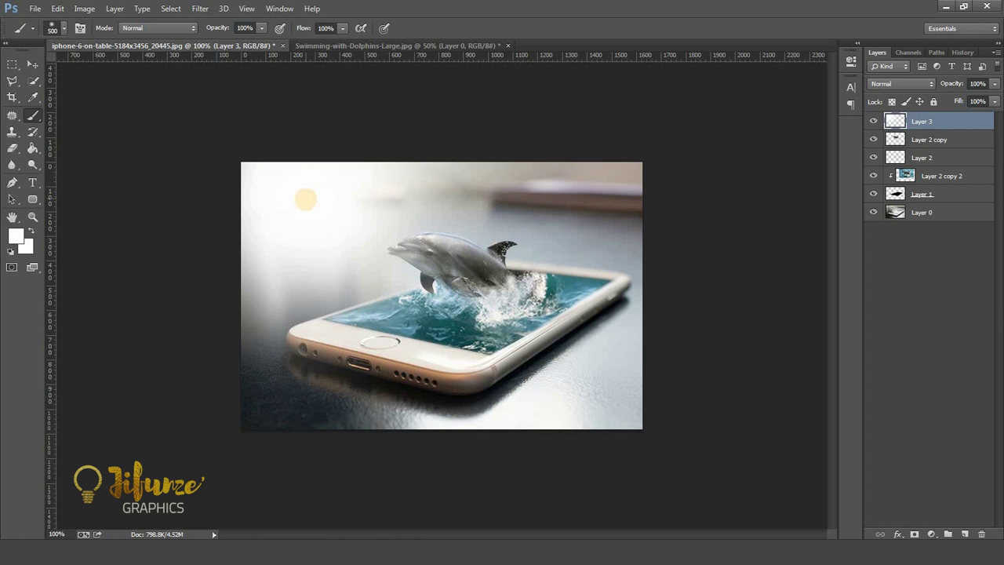
left_click(307, 202)
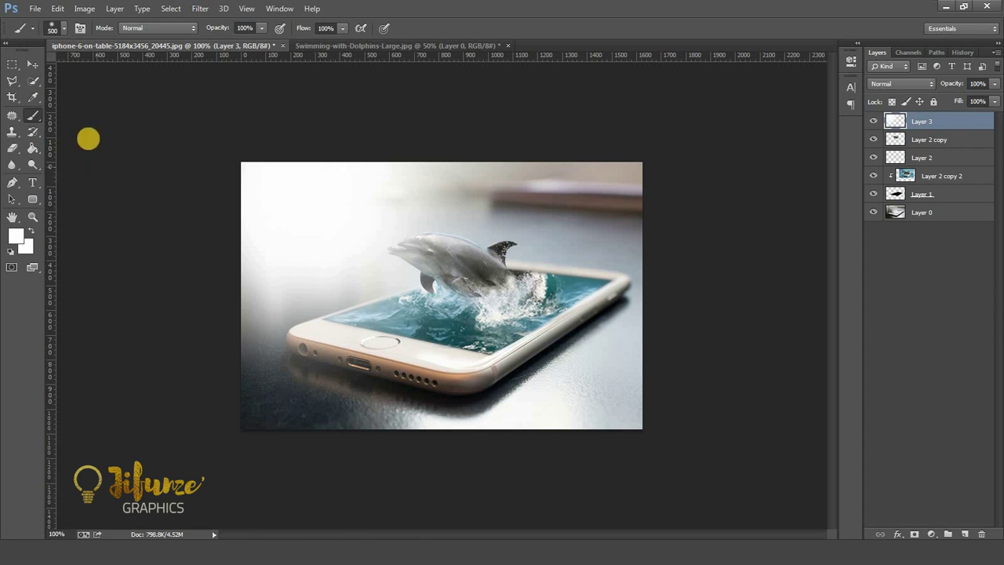
Lower the glow layer's opacity to 39%, toggling its visibility to compare.
left_click(33, 64)
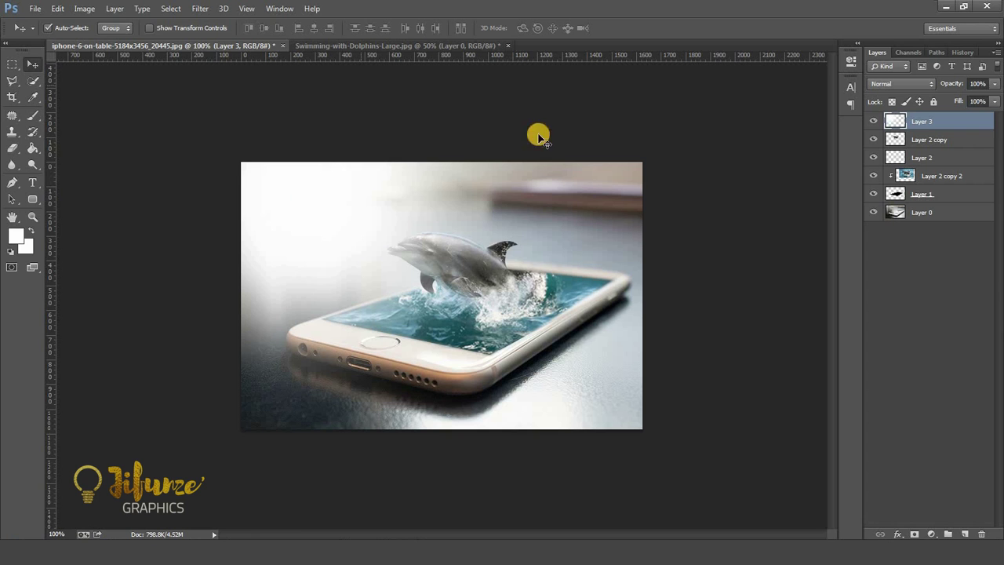
left_click(995, 84)
left_click_drag(992, 97, 975, 97)
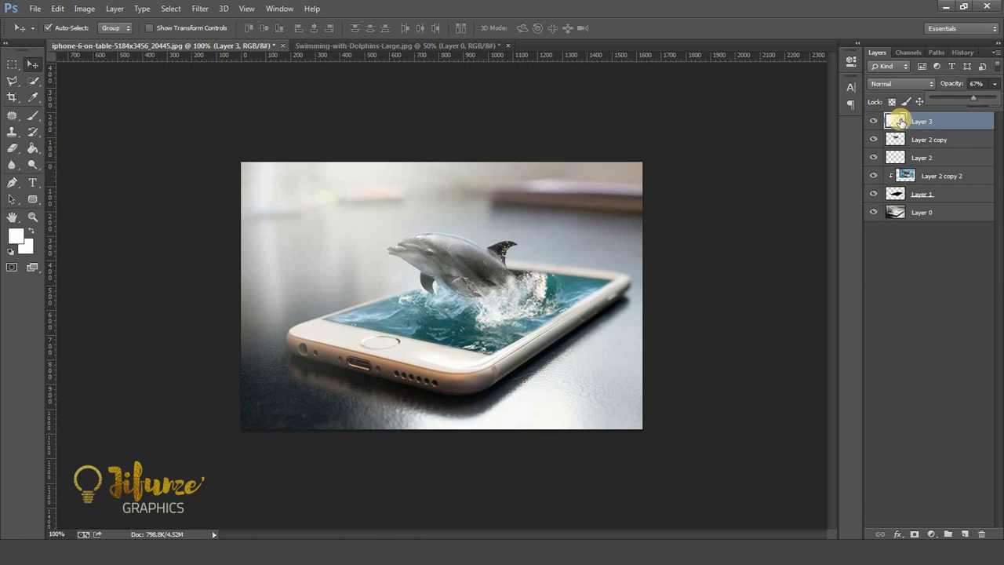
left_click(874, 122)
left_click(874, 122)
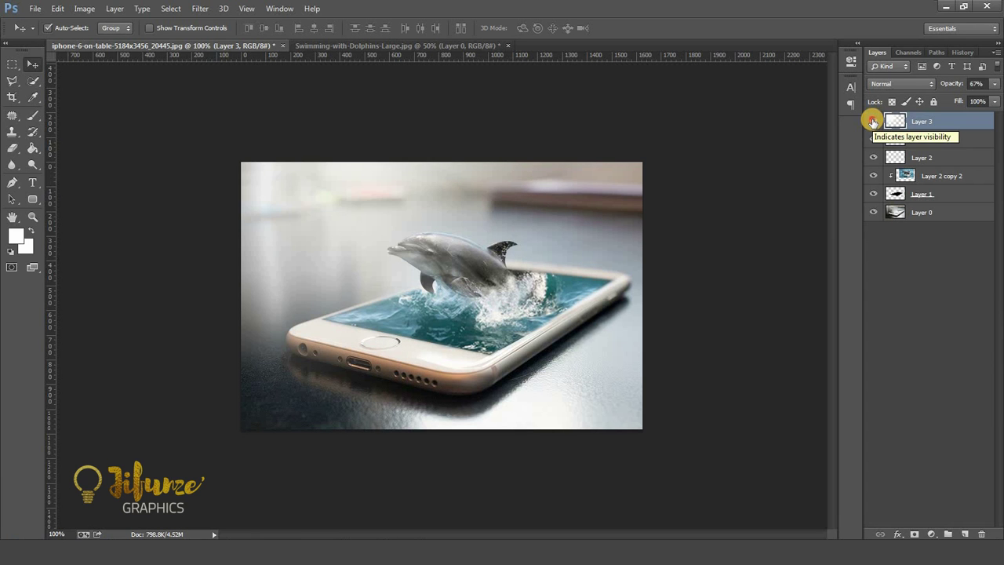
left_click(873, 122)
left_click(876, 121)
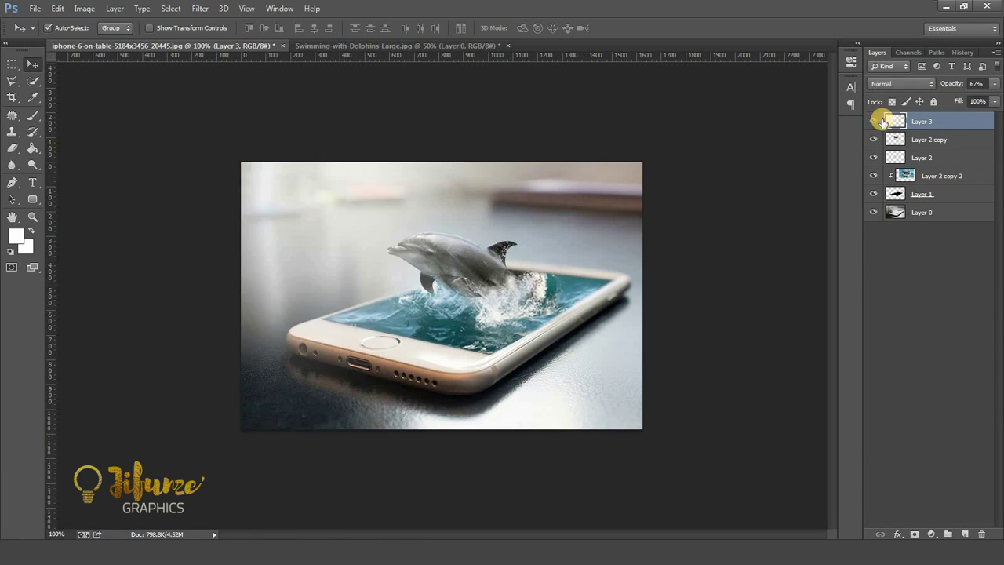
left_click_drag(989, 103, 959, 101)
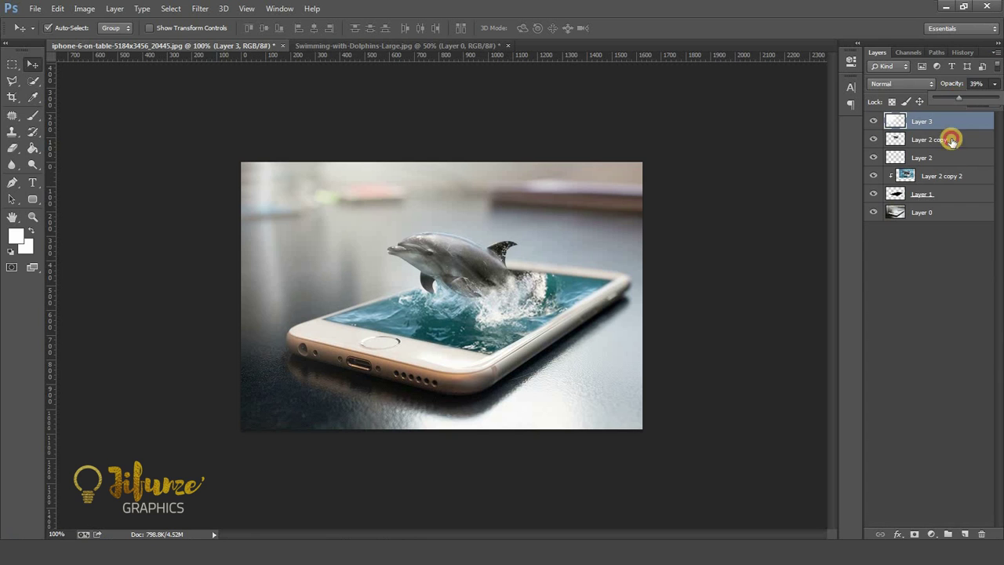
left_click(954, 247)
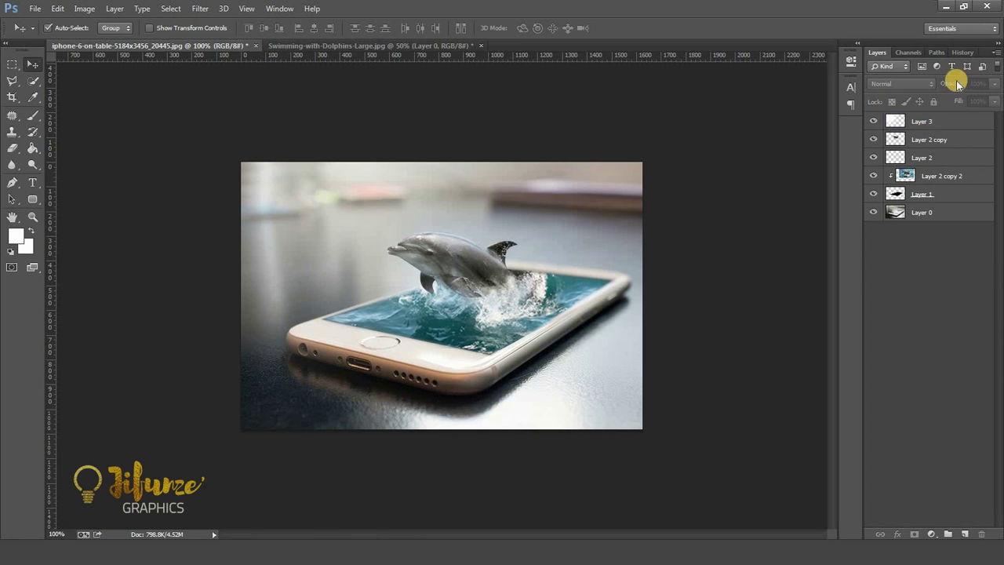
left_click(940, 125)
left_click(942, 125)
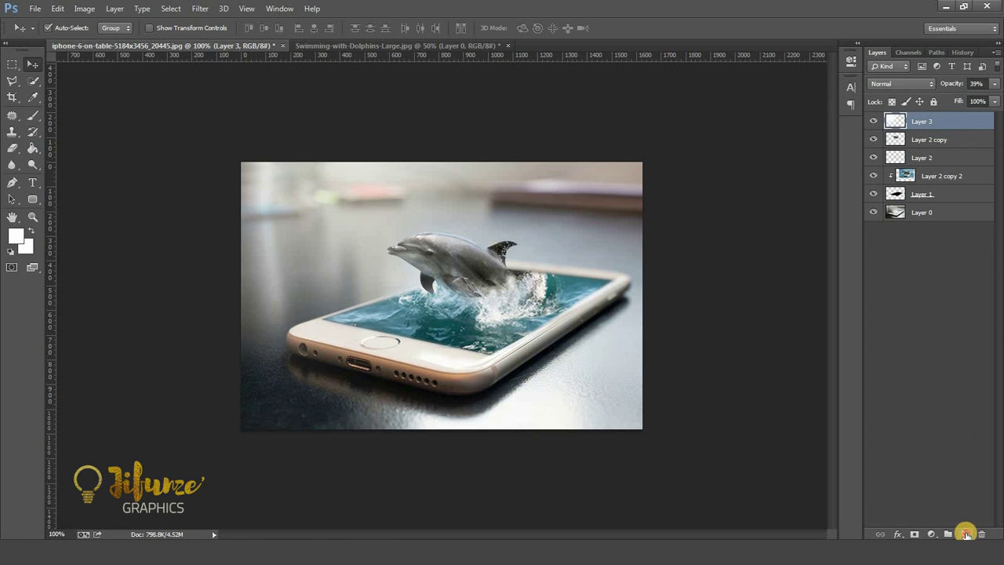
Add a new Layer 4 filled with black and blended with Soft Light.
left_click(966, 533)
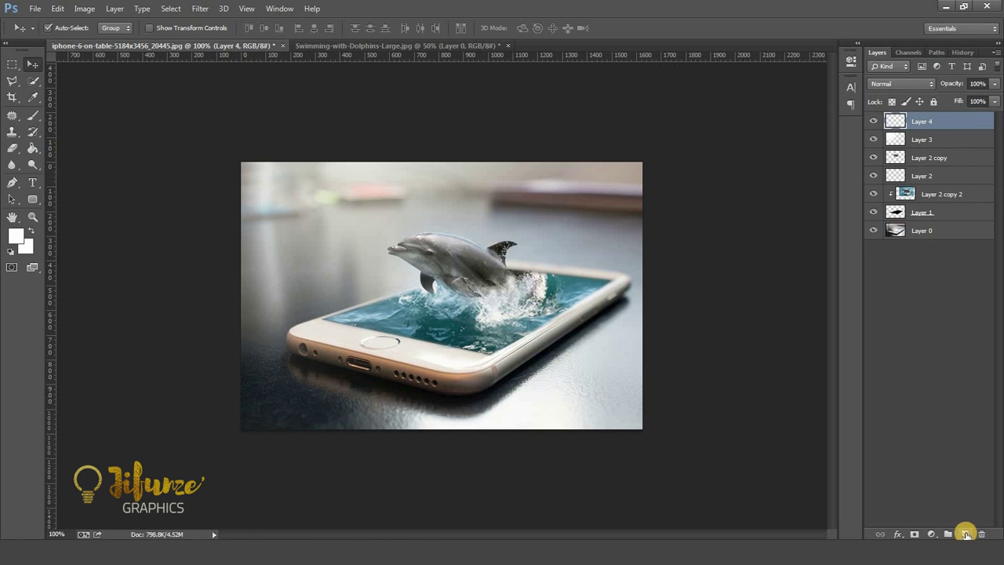
left_click(11, 257)
key("alt+BackSpace")
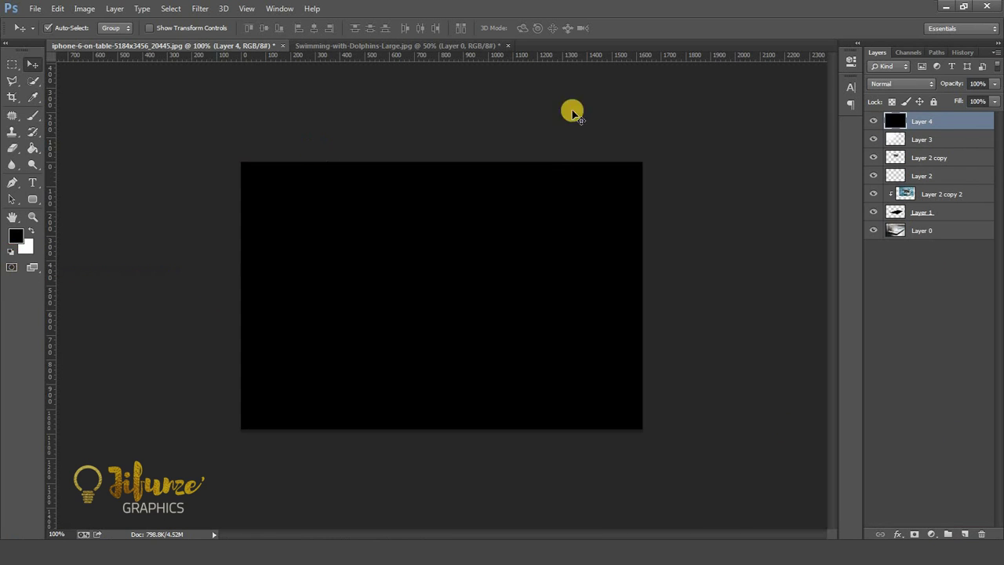
left_click(930, 85)
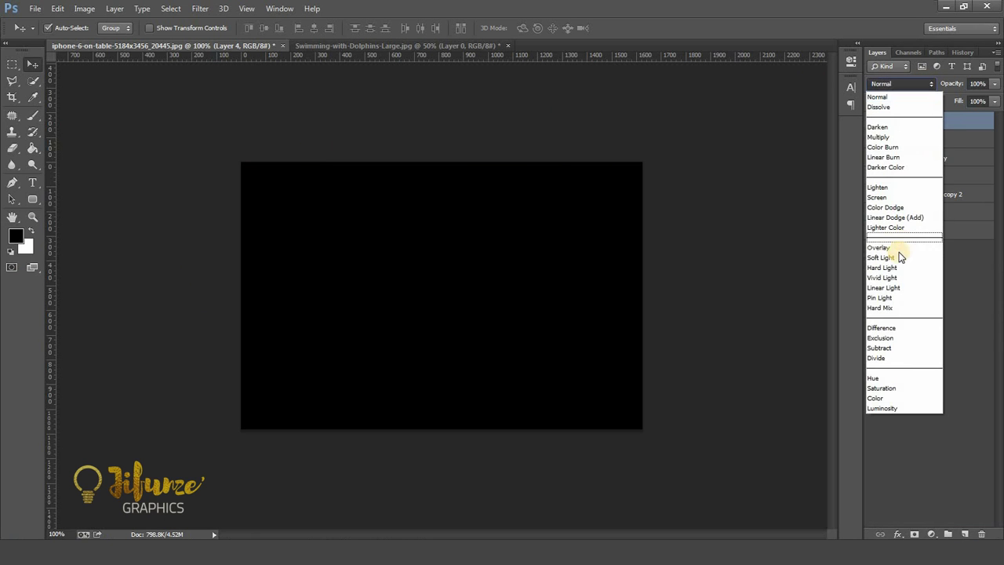
left_click(899, 259)
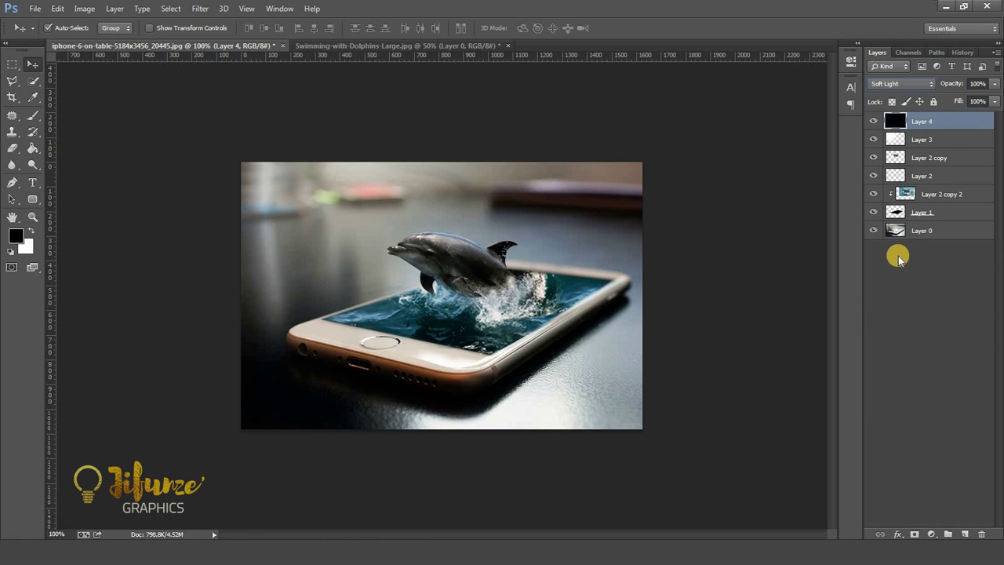
key("ctrl+plus")
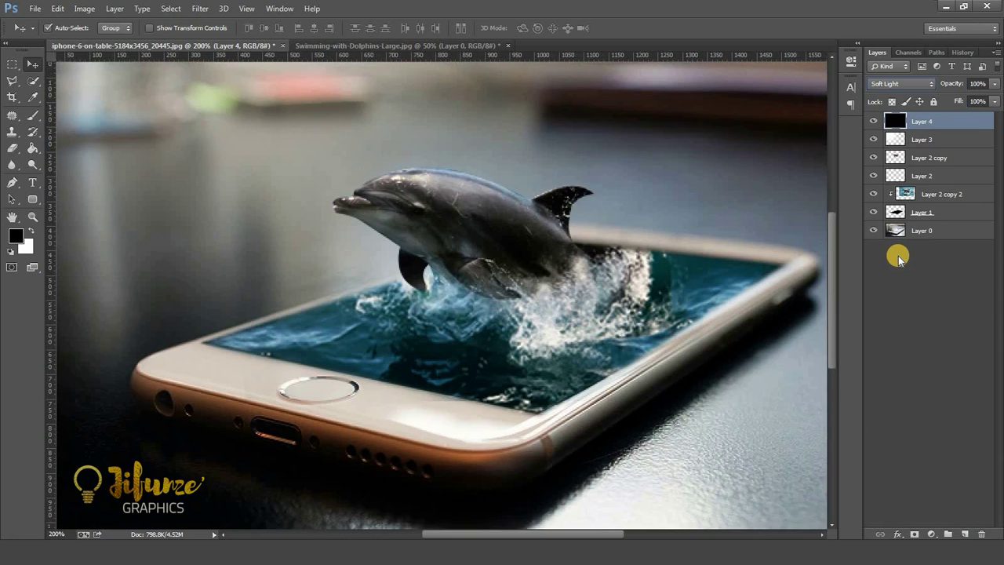
key("ctrl+minus")
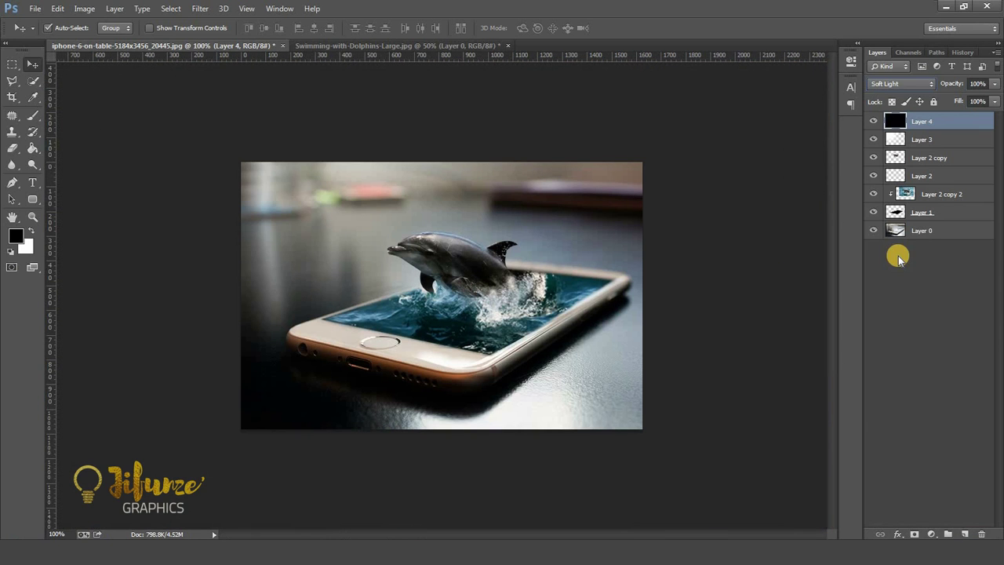
Reduce Layer 4's opacity from 66% to 50%, comparing the result zoomed in and out.
left_click(993, 85)
left_click_drag(993, 100, 973, 100)
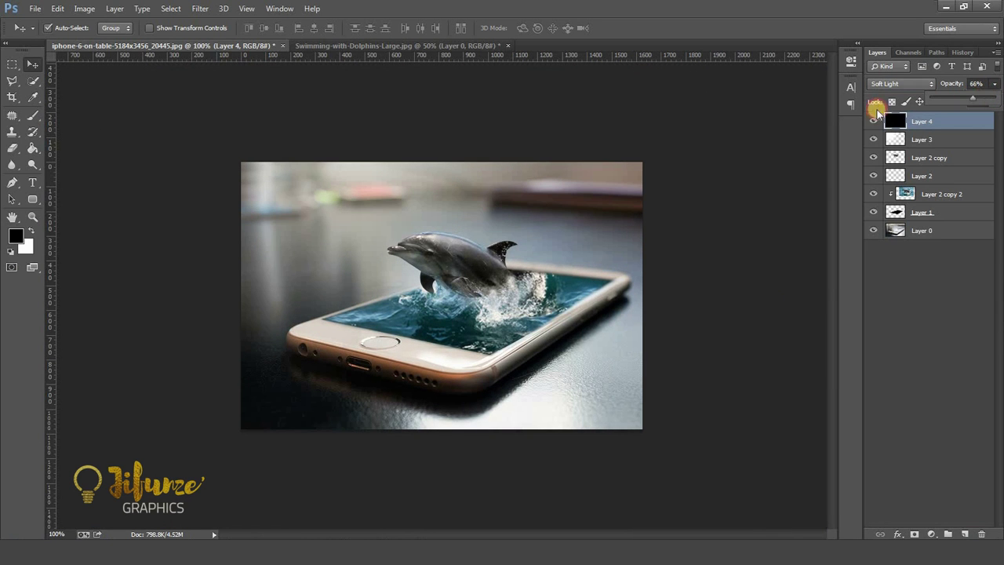
left_click(874, 121)
left_click(873, 121)
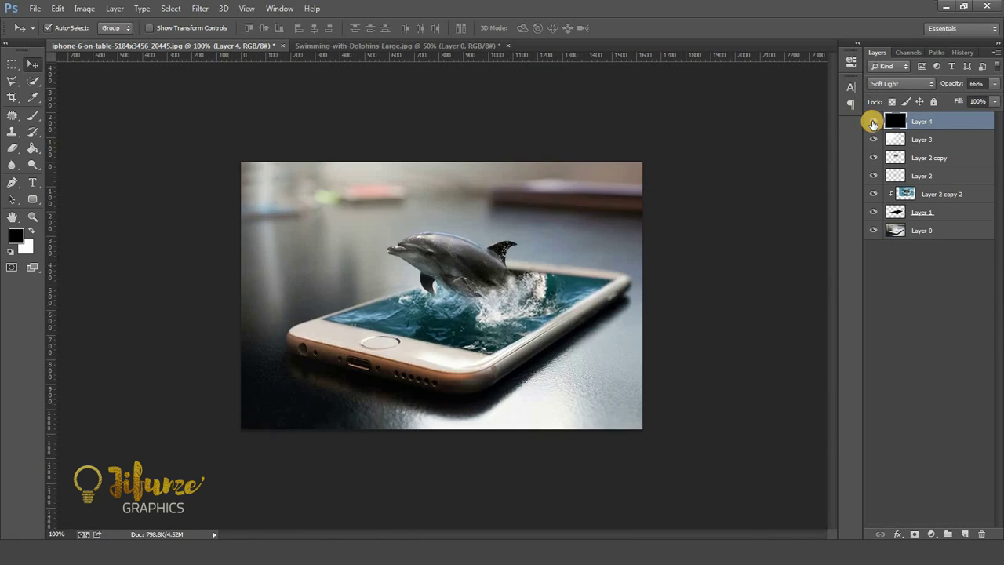
left_click(698, 335)
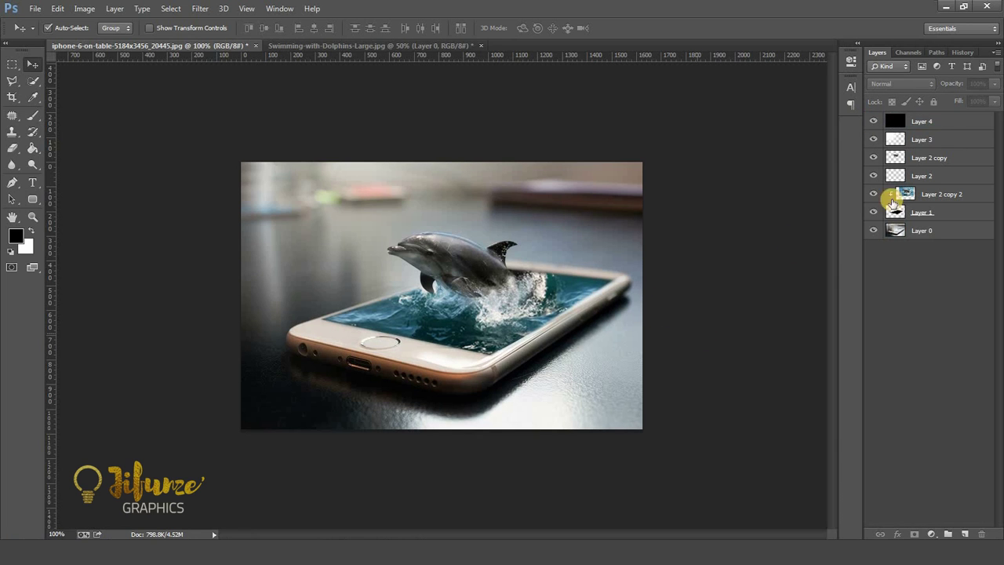
left_click(940, 121)
left_click_drag(995, 91, 967, 101)
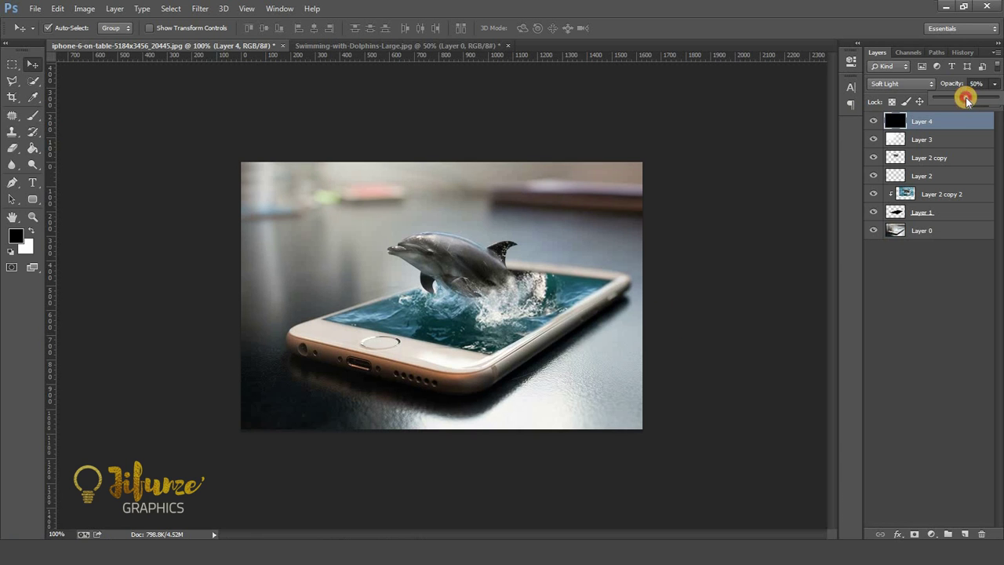
left_click(722, 248)
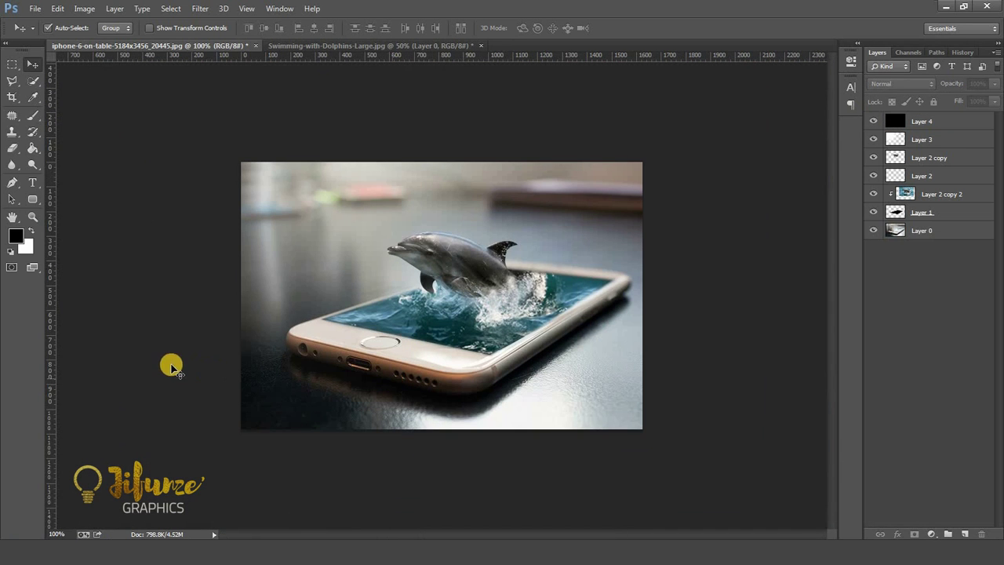
left_click(156, 364)
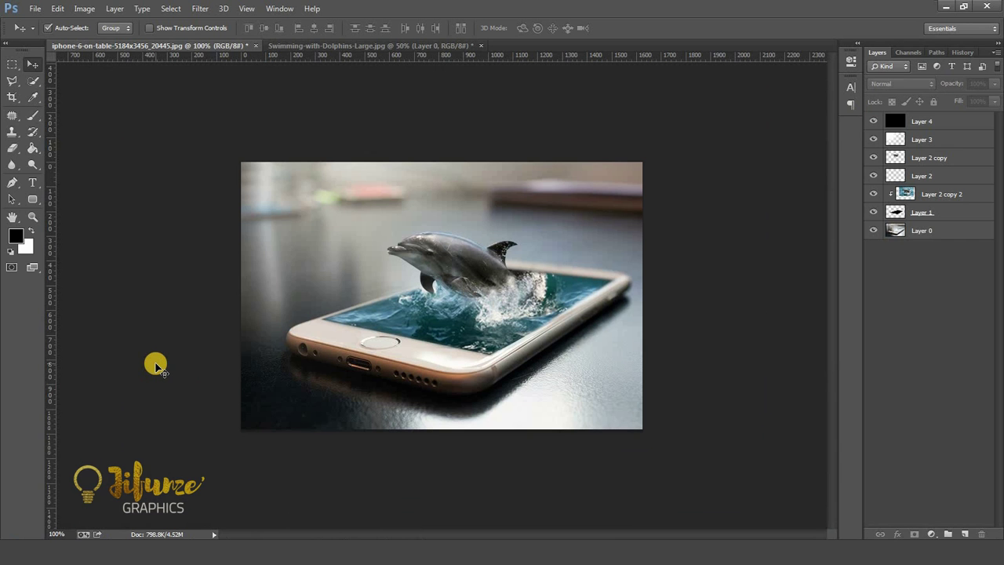
key("ctrl+plus")
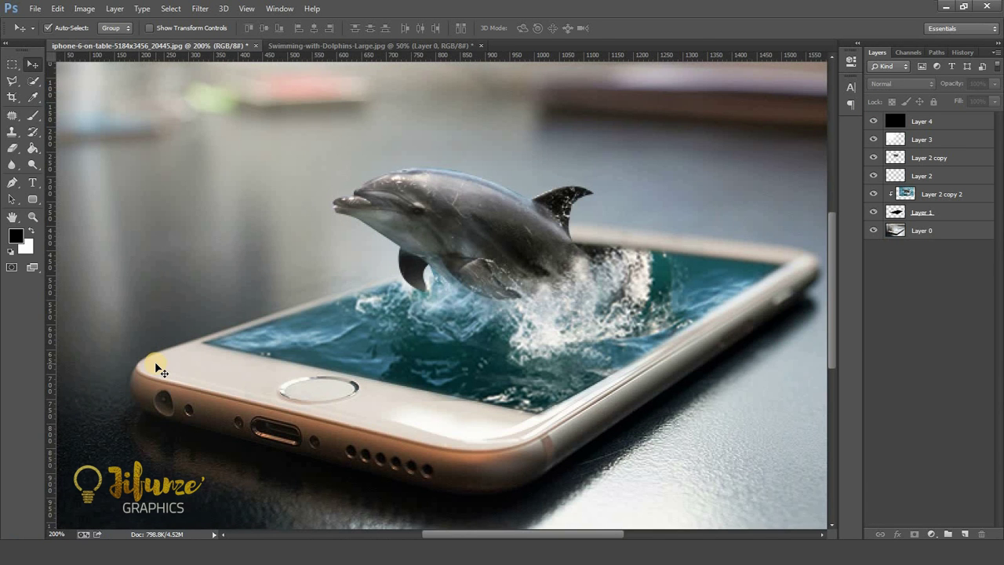
key("ctrl+minus")
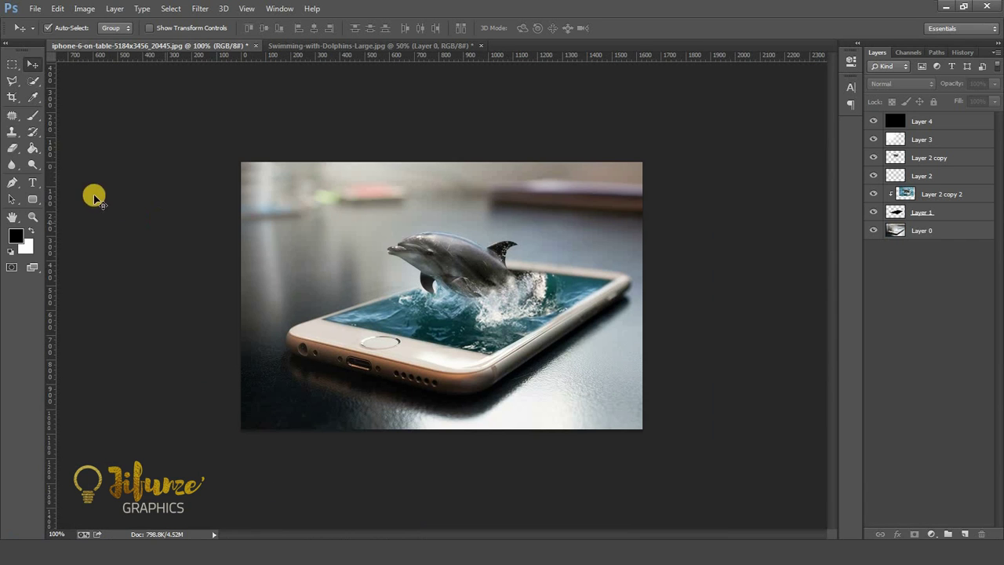
Add a radial, reversed Gradient Fill layer above Layer 4.
left_click(972, 123)
left_click(932, 534)
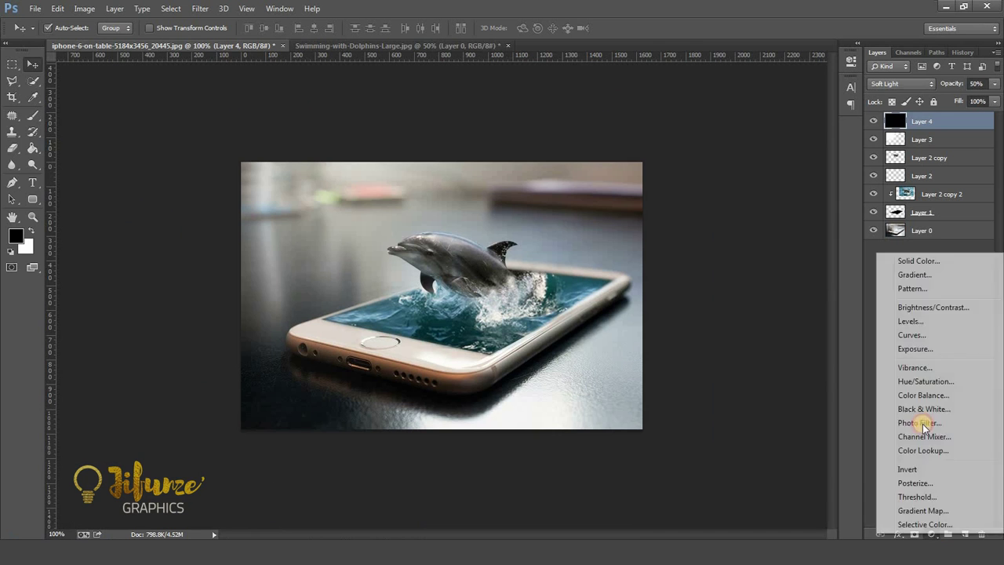
left_click(910, 274)
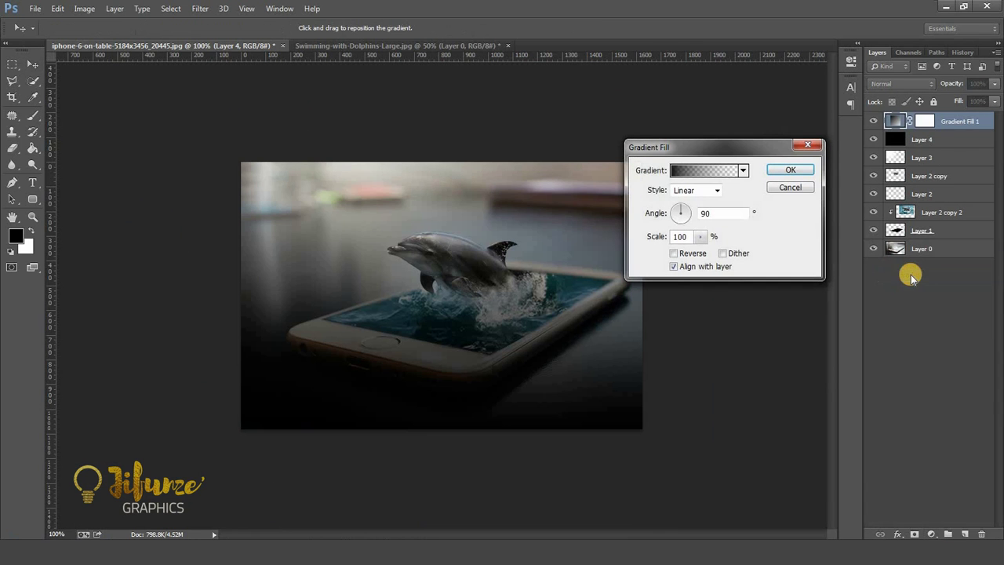
left_click(701, 191)
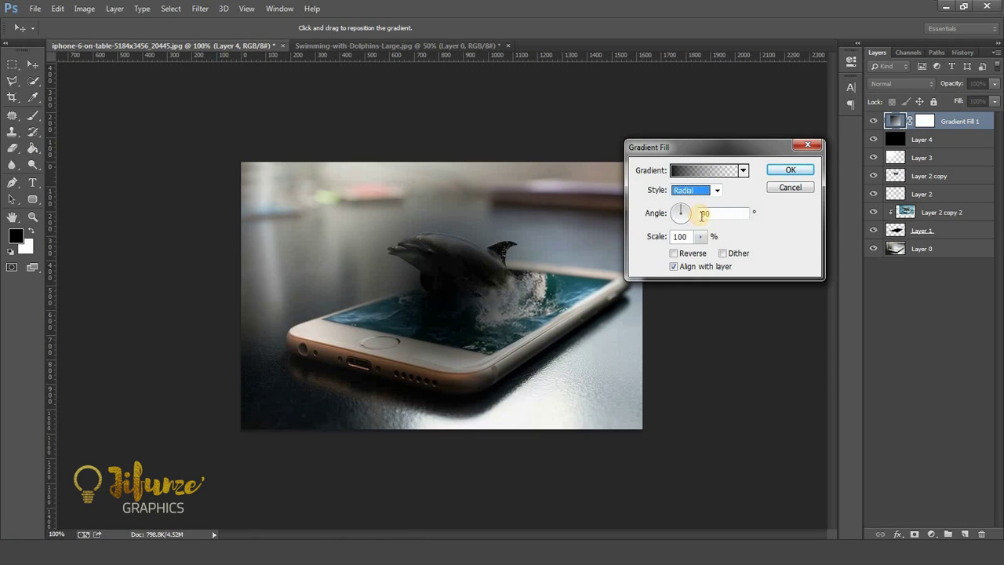
left_click(673, 253)
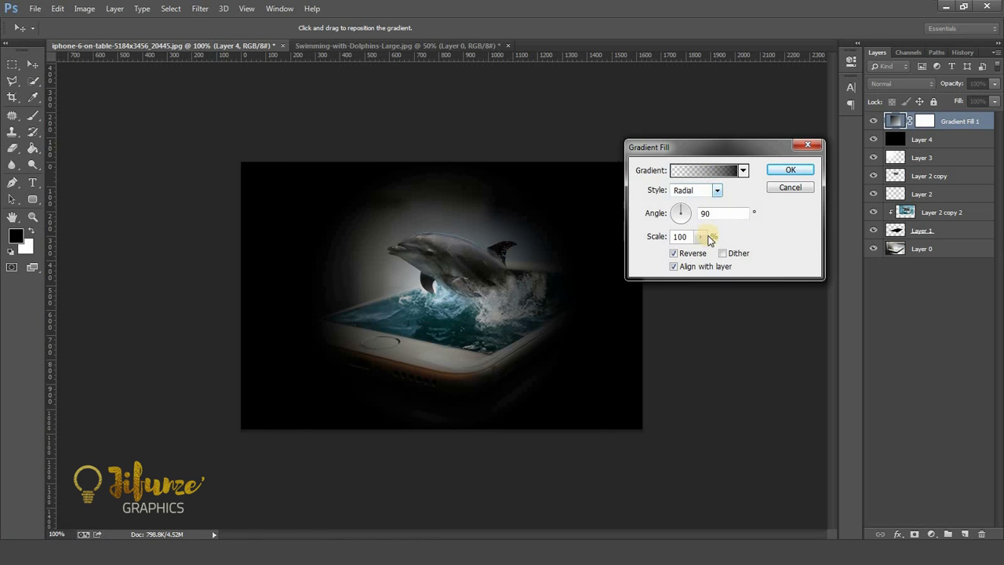
Set the gradient scale to 258% and open it in the Gradient Editor.
mouse_move(700, 236)
left_mouse_down()
mouse_move(721, 256)
mouse_move(708, 256)
left_mouse_up()
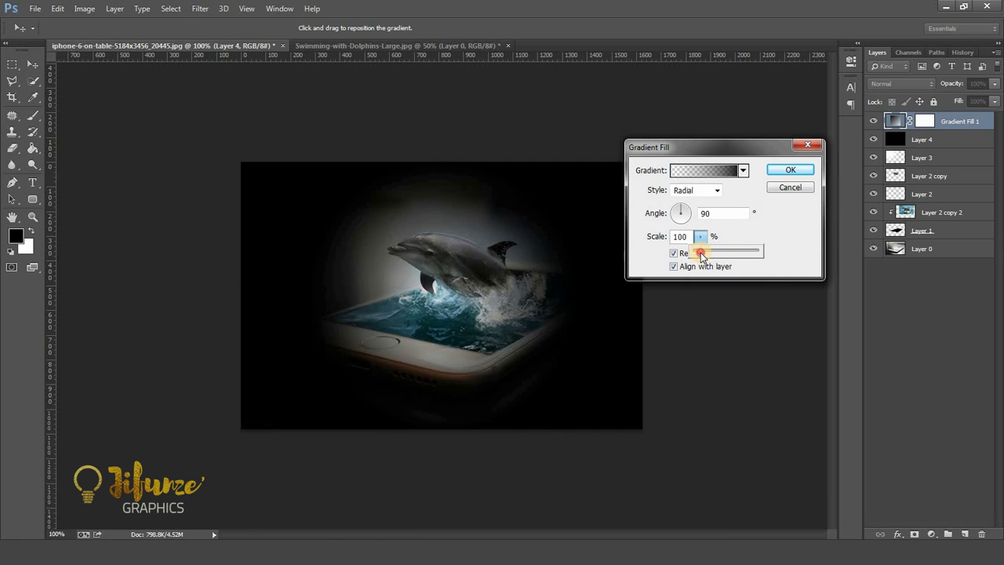
left_click_drag(709, 256, 711, 255)
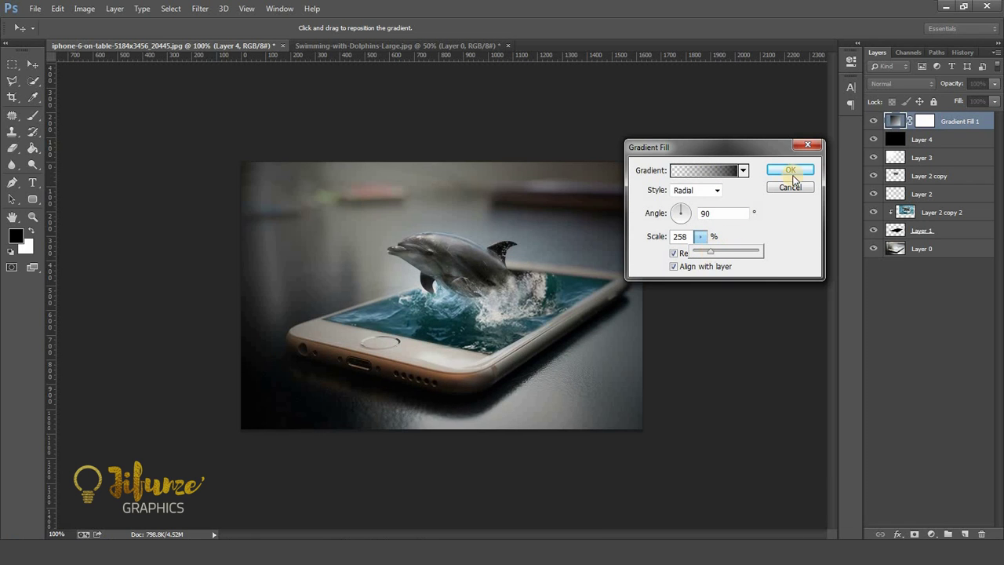
left_click(743, 171)
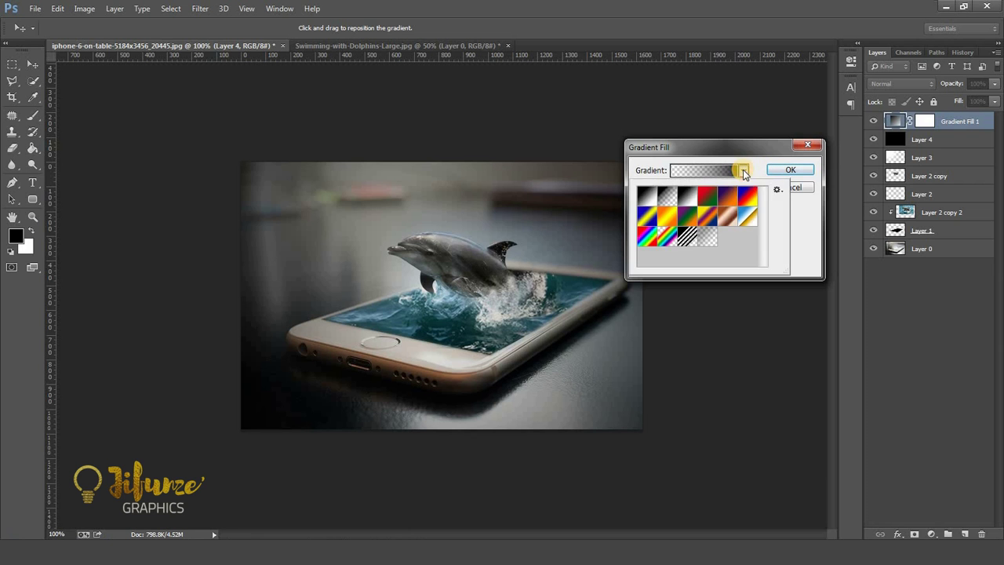
left_click(742, 173)
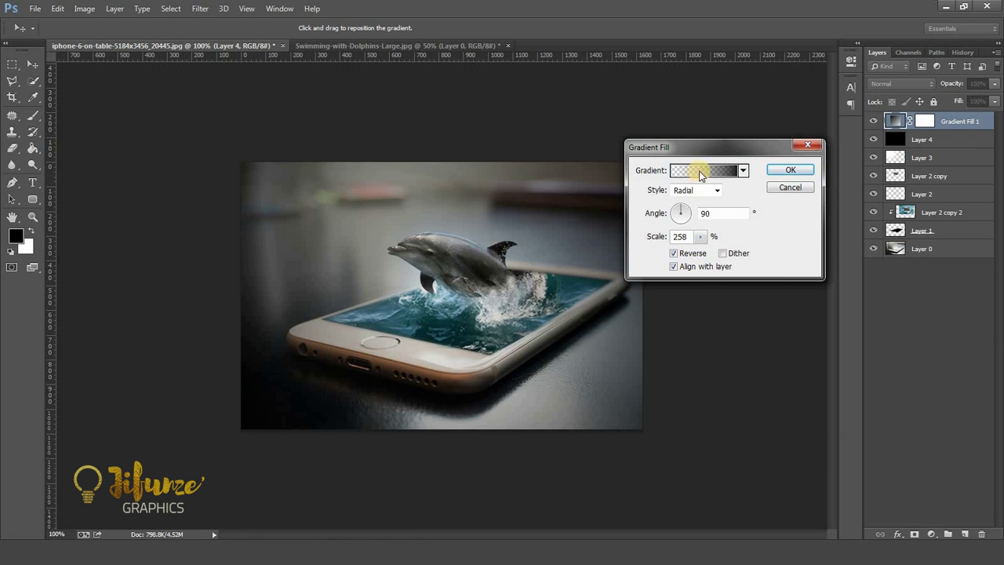
left_click(701, 171)
left_click(605, 335)
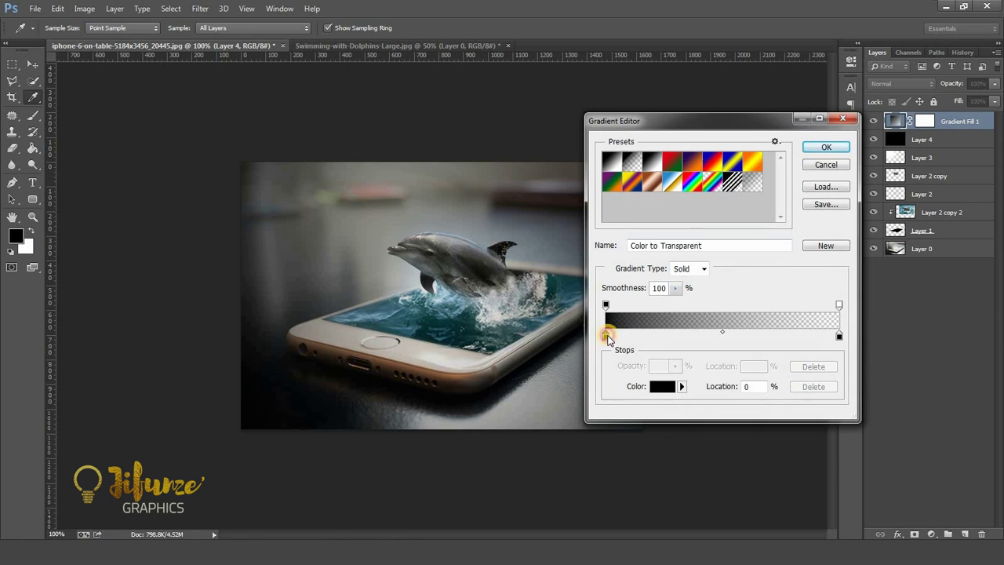
Change the gradient's left stop colour to white and apply the gradient fill.
left_click(664, 386)
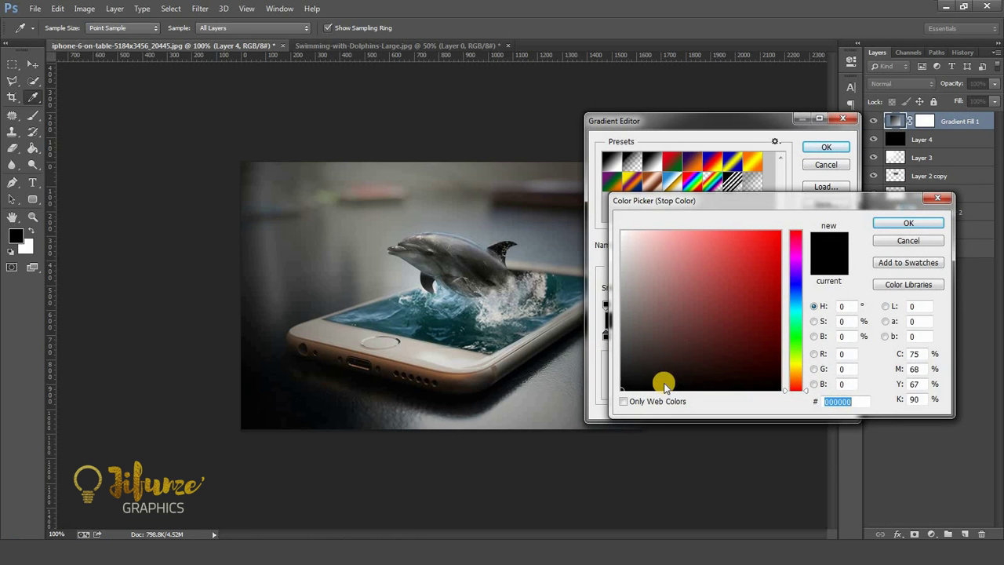
left_click(907, 223)
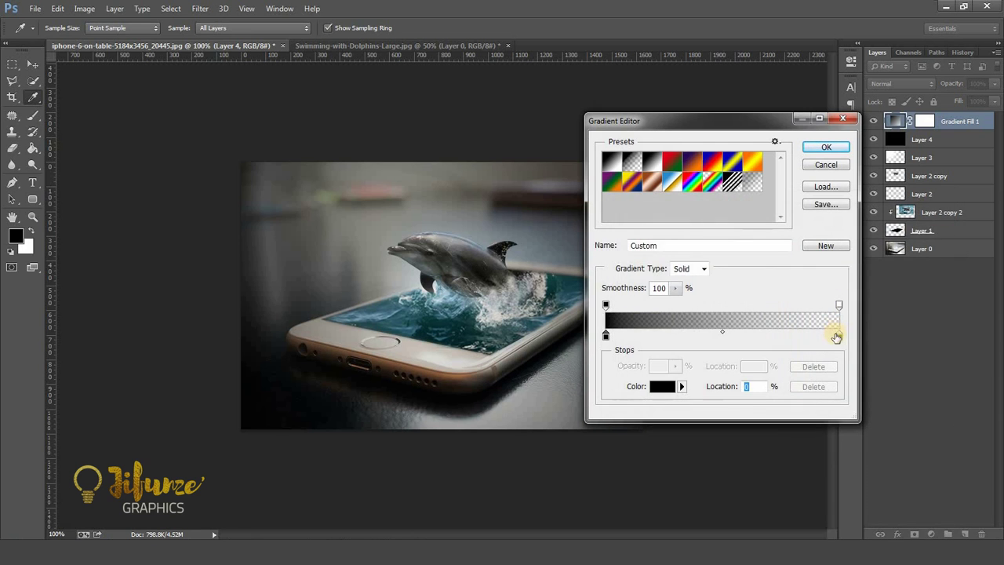
left_click(664, 386)
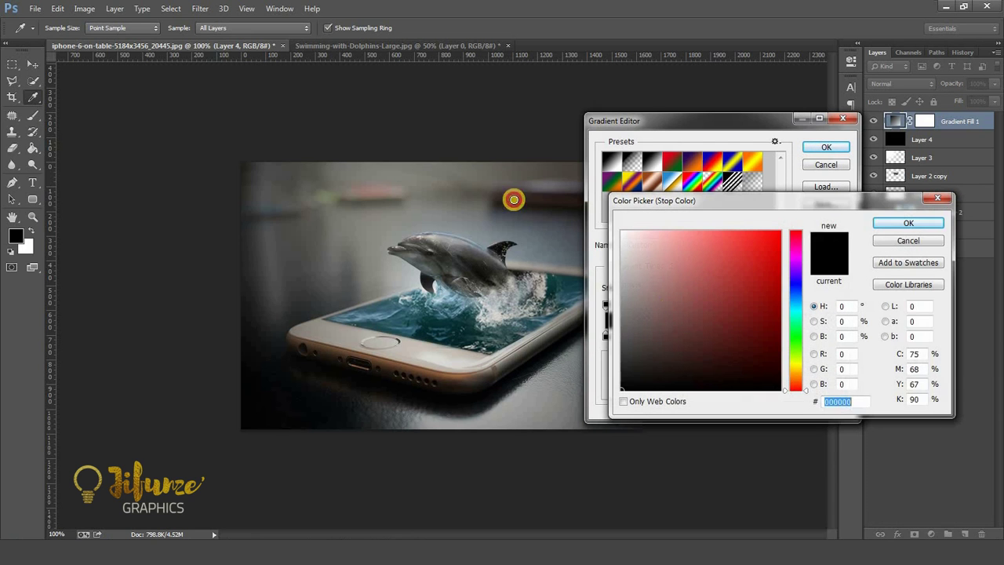
left_click(516, 198)
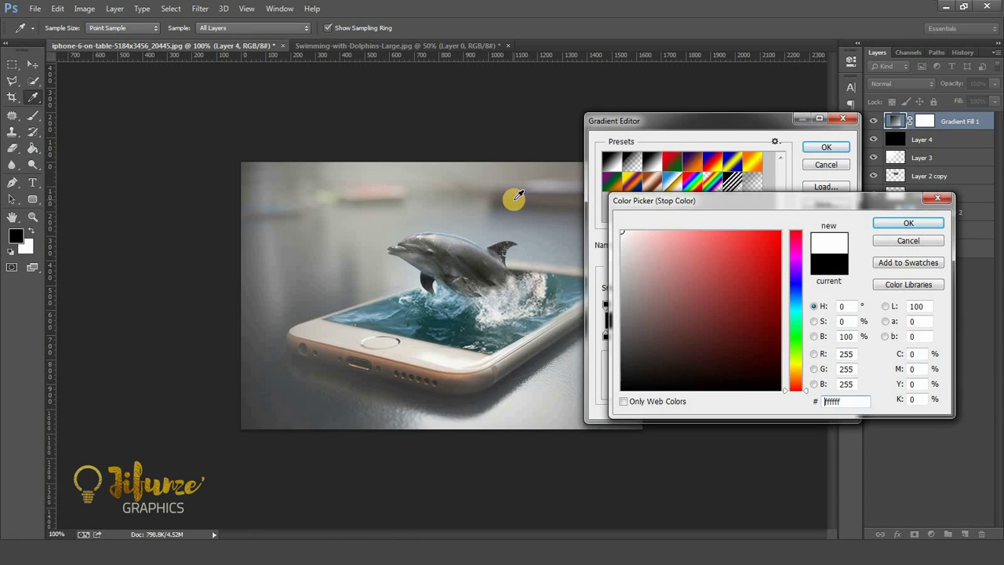
left_click(888, 241)
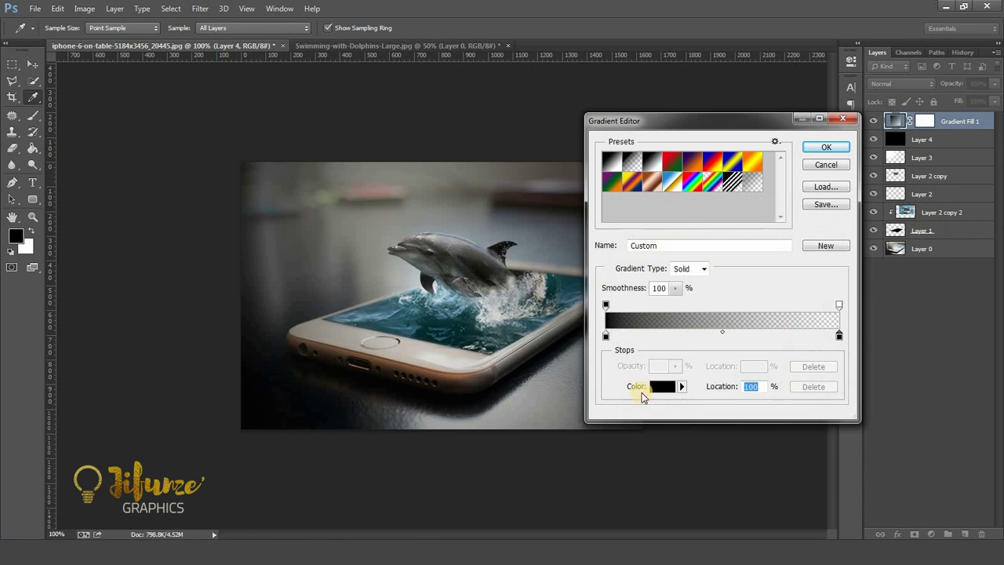
left_click(606, 336)
left_click(664, 386)
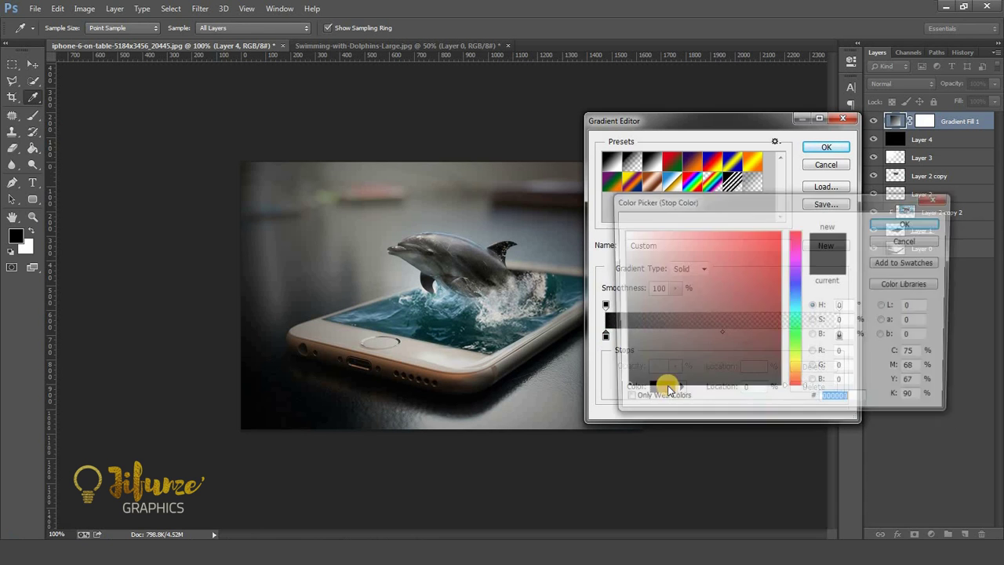
left_click_drag(635, 308, 575, 74)
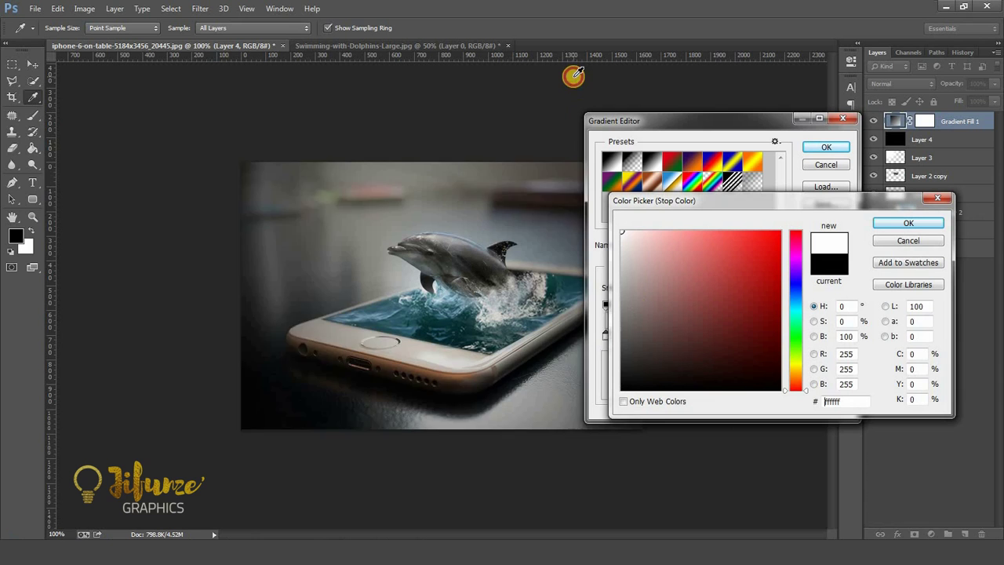
left_click(910, 224)
left_click(823, 148)
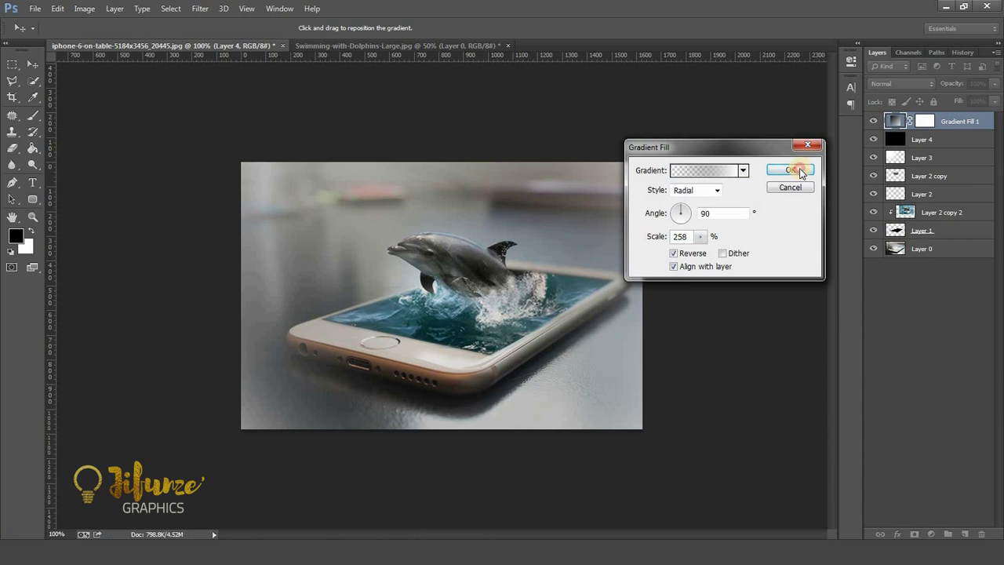
left_click(791, 170)
Compare the image with and without the vignette, then delete Gradient Fill 1.
left_click(873, 121)
left_click(872, 122)
left_click(872, 121)
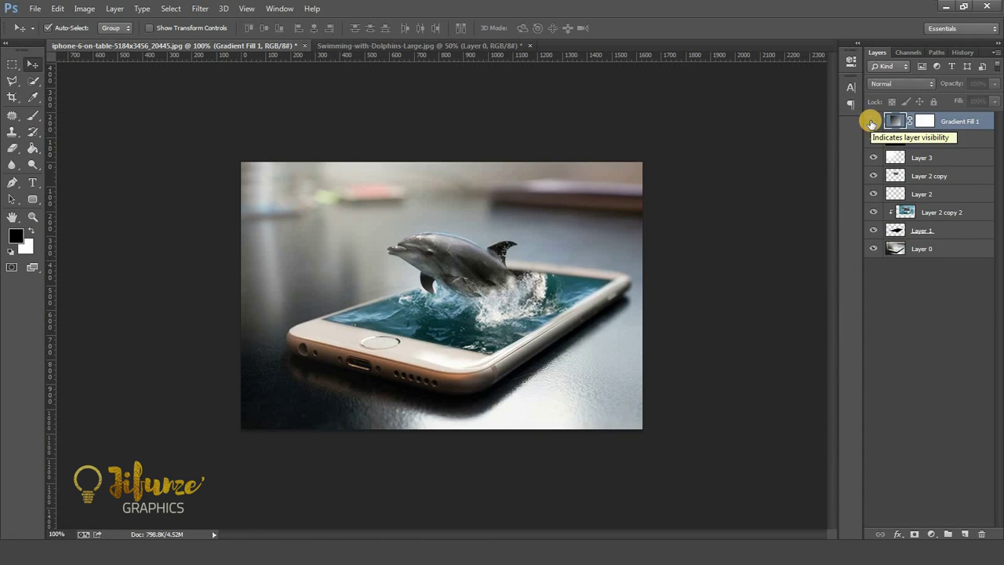
key("Delete")
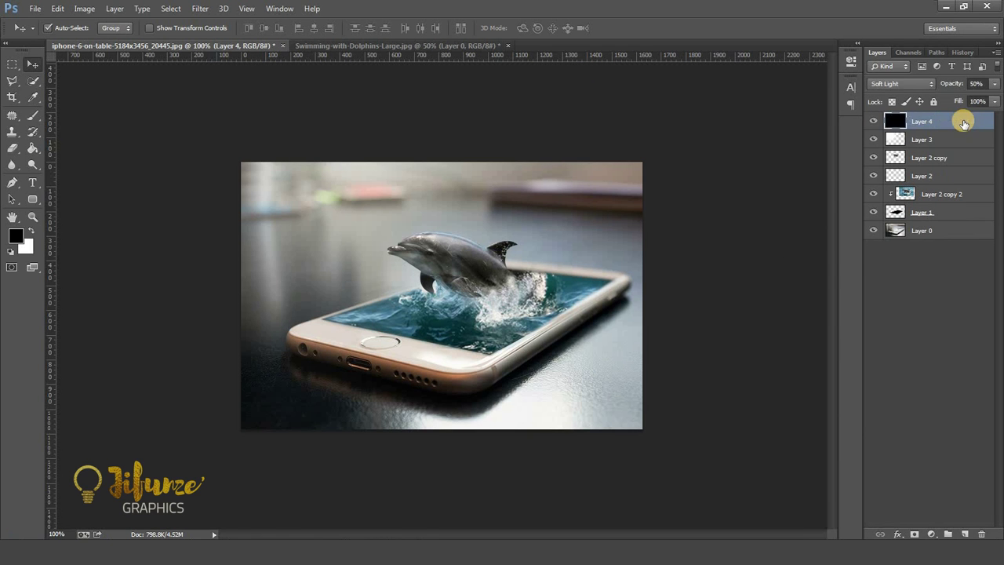
Save the composite as 'pop out' in Photoshop format in the SHOES folder.
left_click(33, 65)
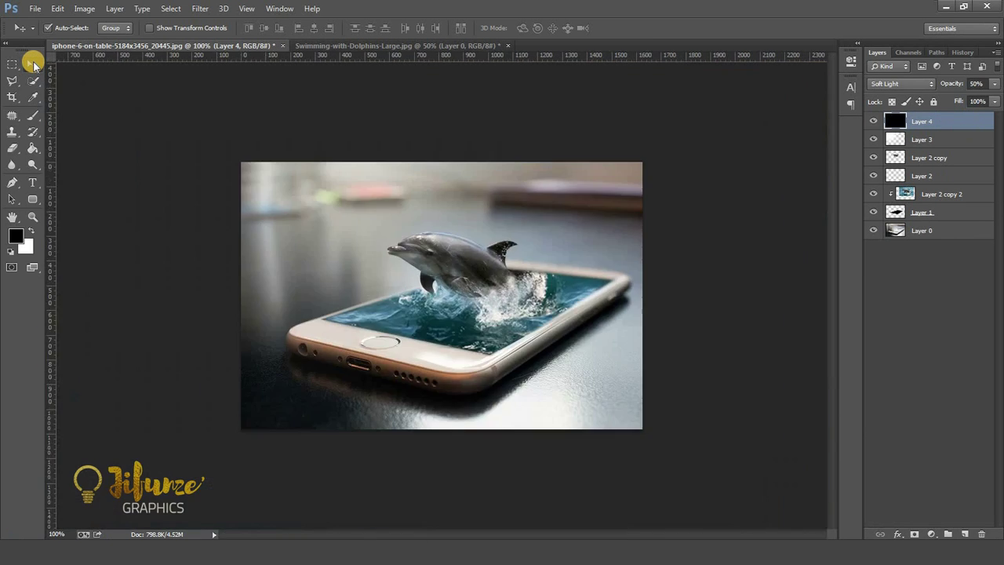
left_click(155, 182)
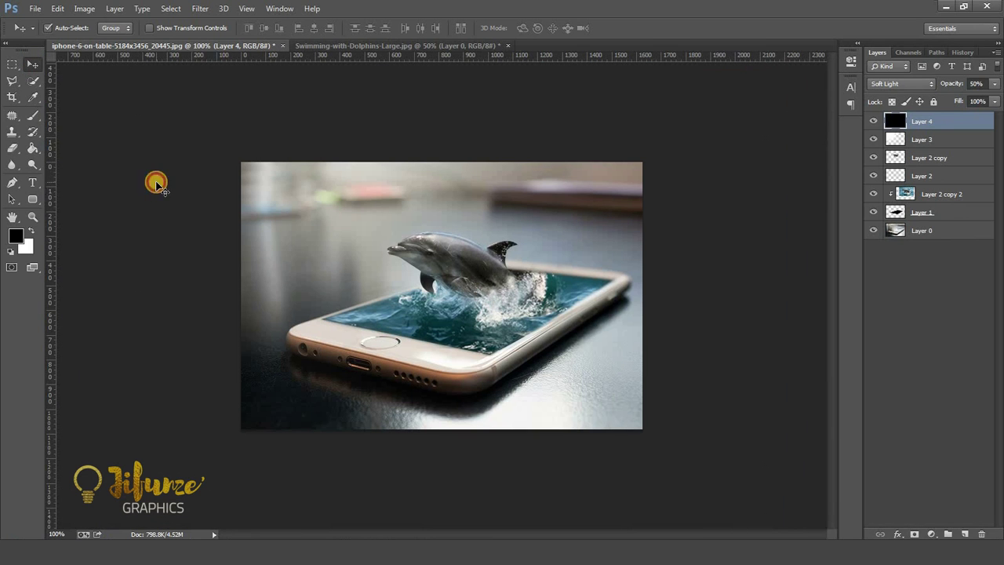
key("ctrl+shift+s")
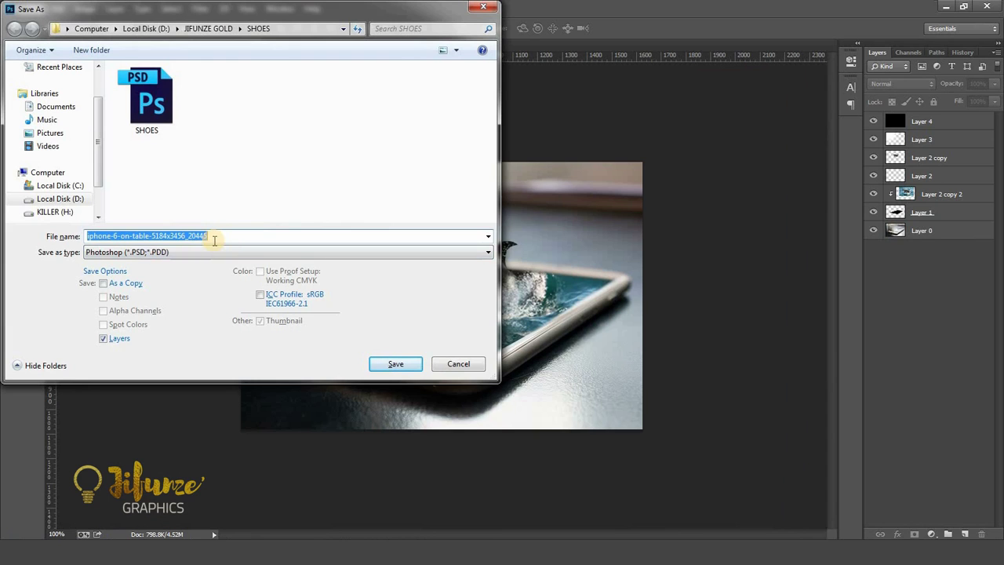
type("pop out")
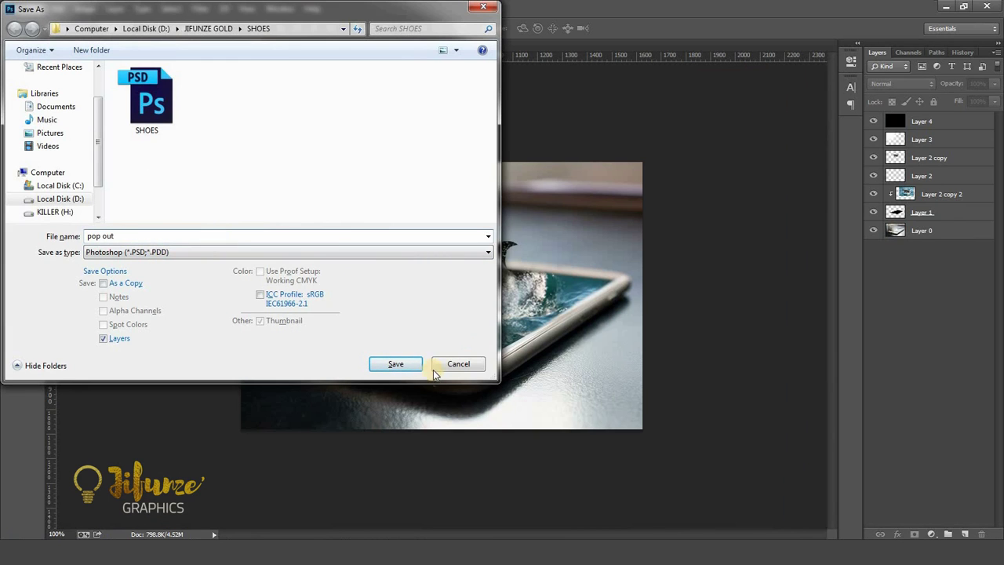
left_click(399, 366)
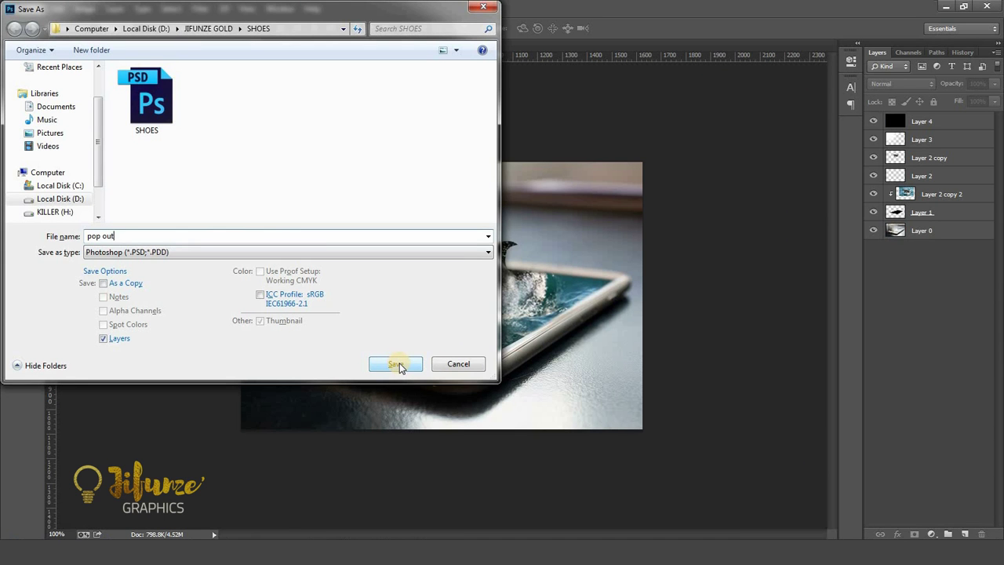
left_click(399, 366)
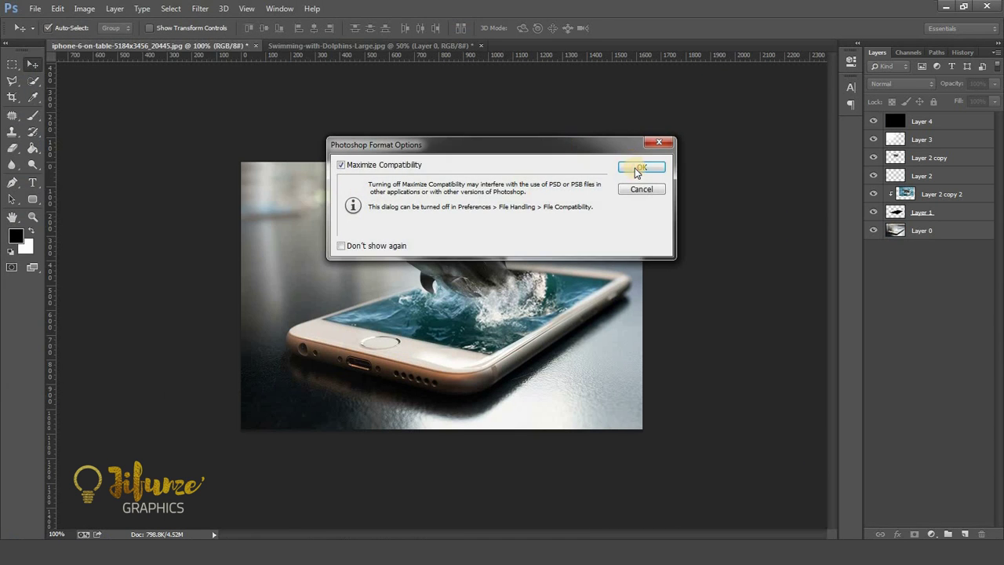
left_click(636, 170)
Save a JPEG copy of the composite.
key("ctrl+shift+s")
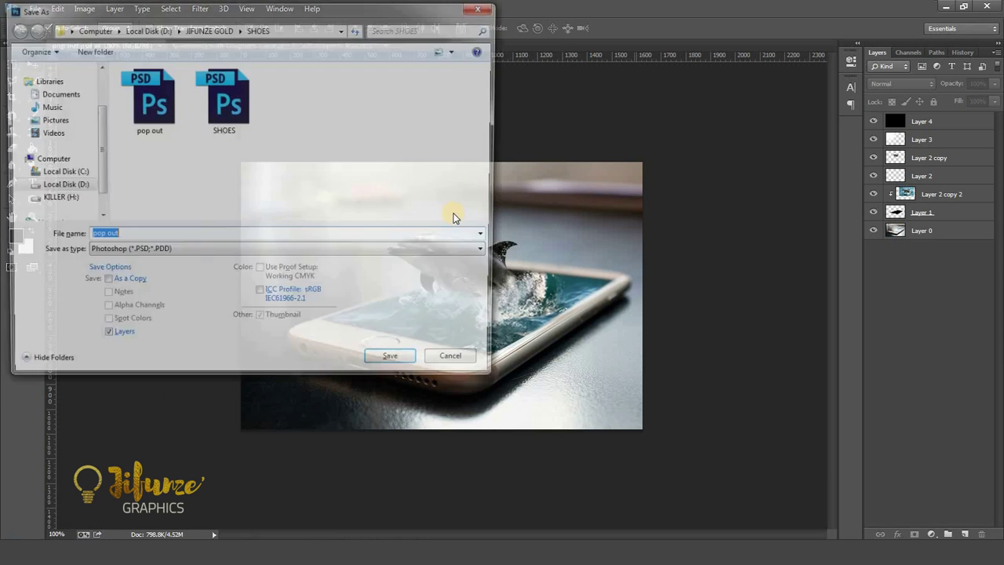
left_click(217, 257)
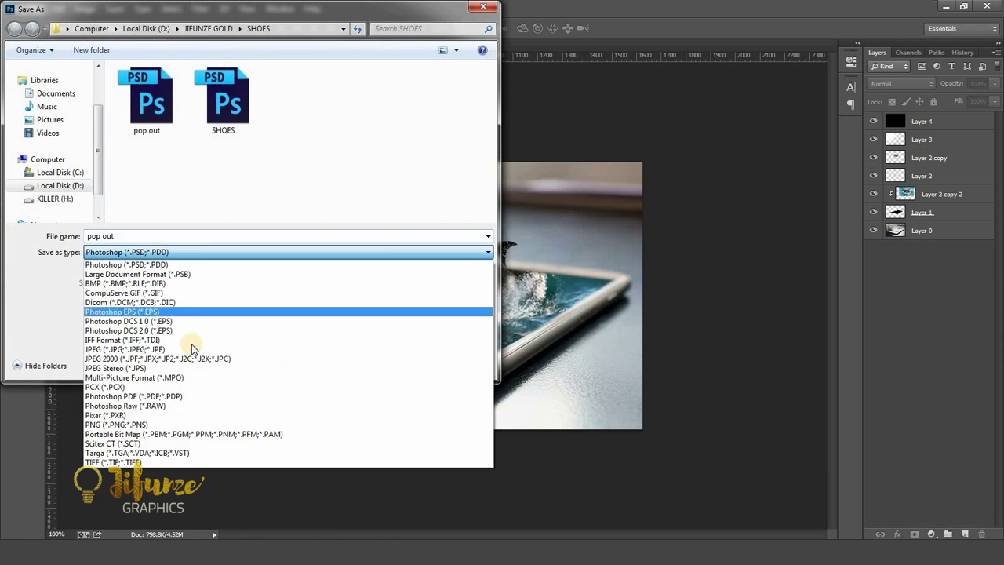
left_click(191, 350)
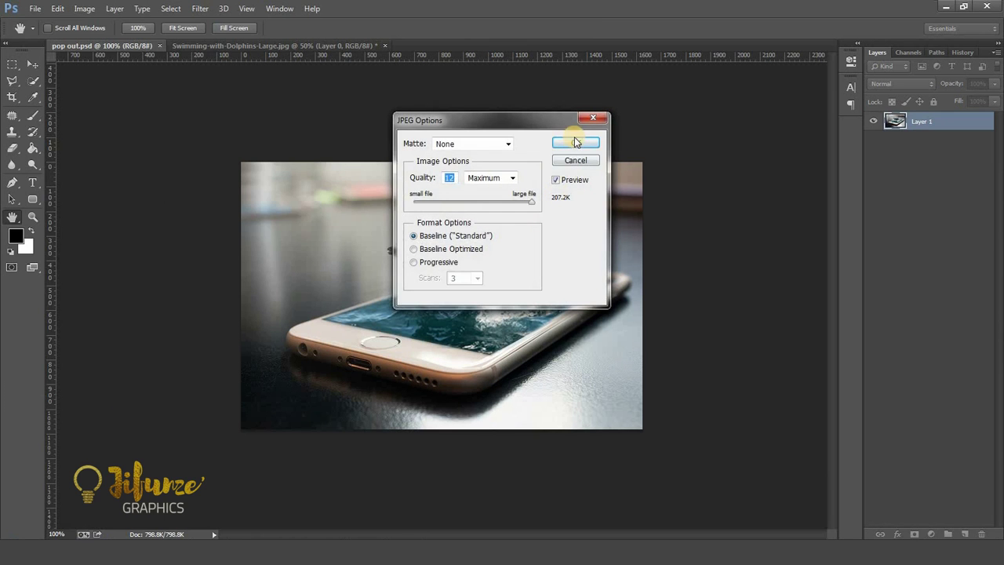
left_click(576, 146)
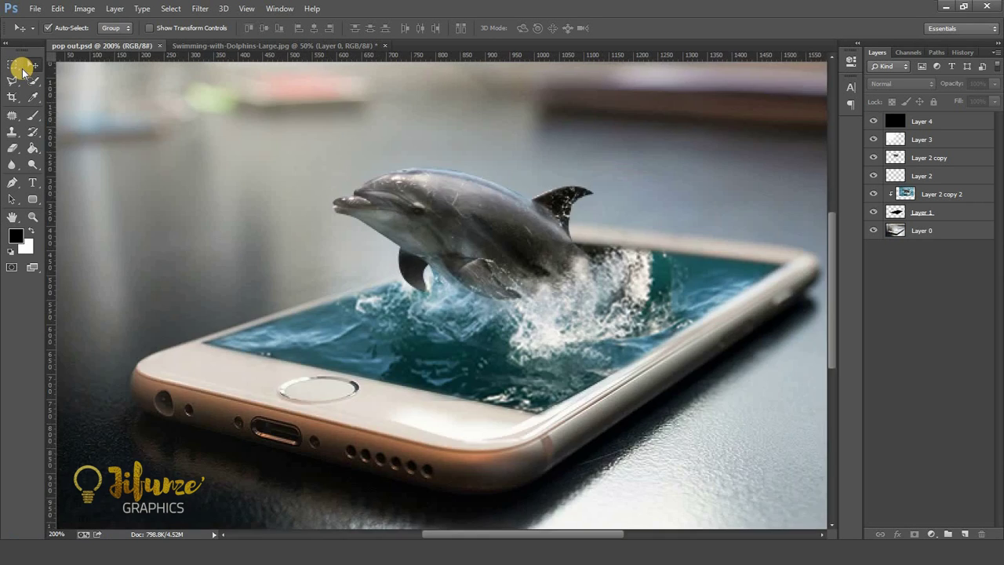
Add a 'JI' text layer below the phone and set its size to 72 pt.
key("t")
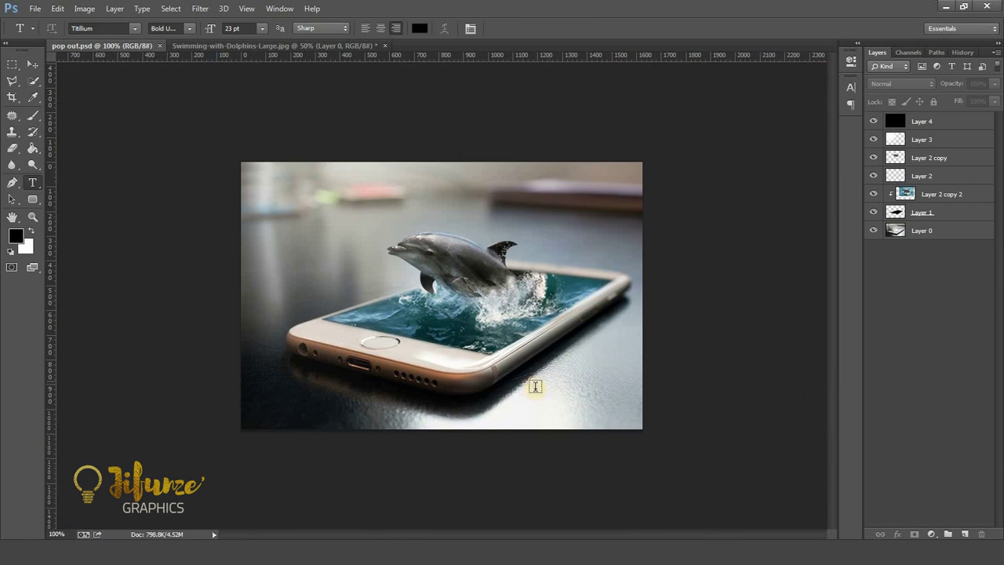
left_click(532, 398)
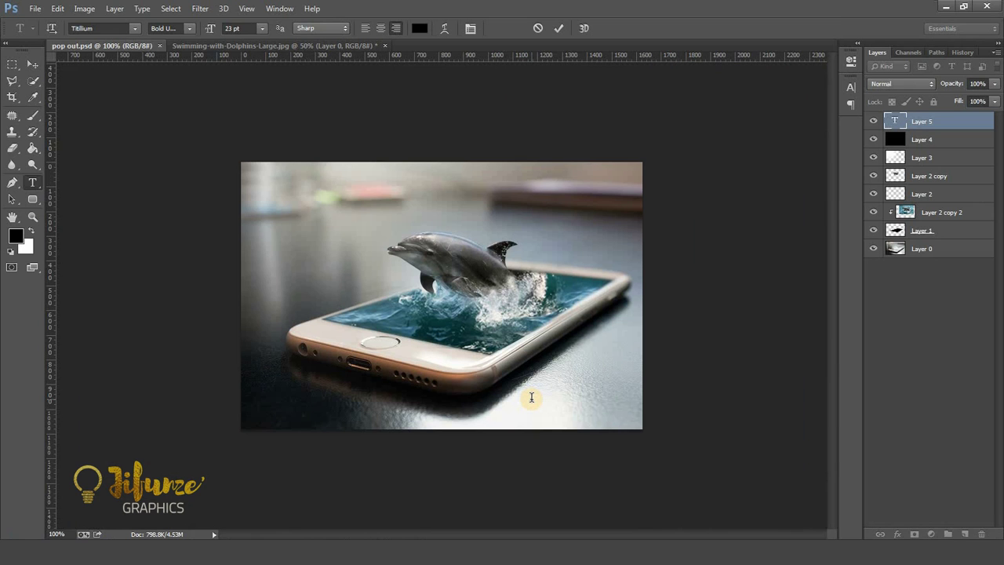
left_click(531, 402)
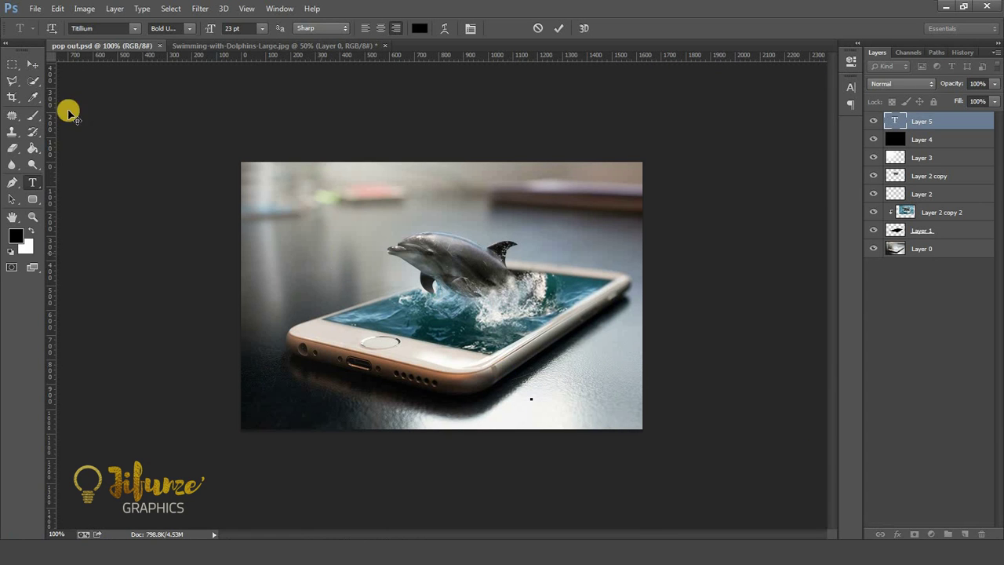
left_click(32, 62)
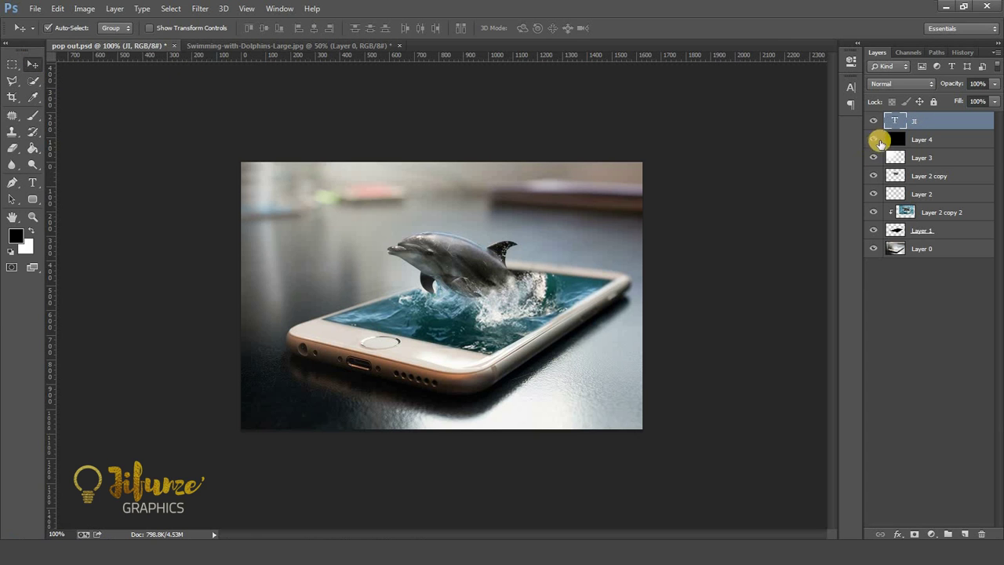
double_click(894, 122)
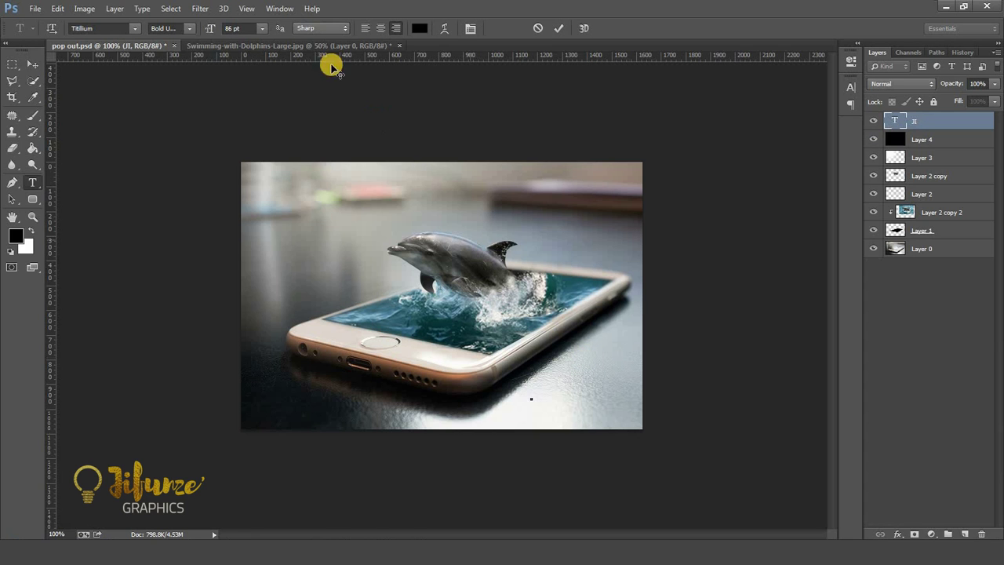
left_click(262, 28)
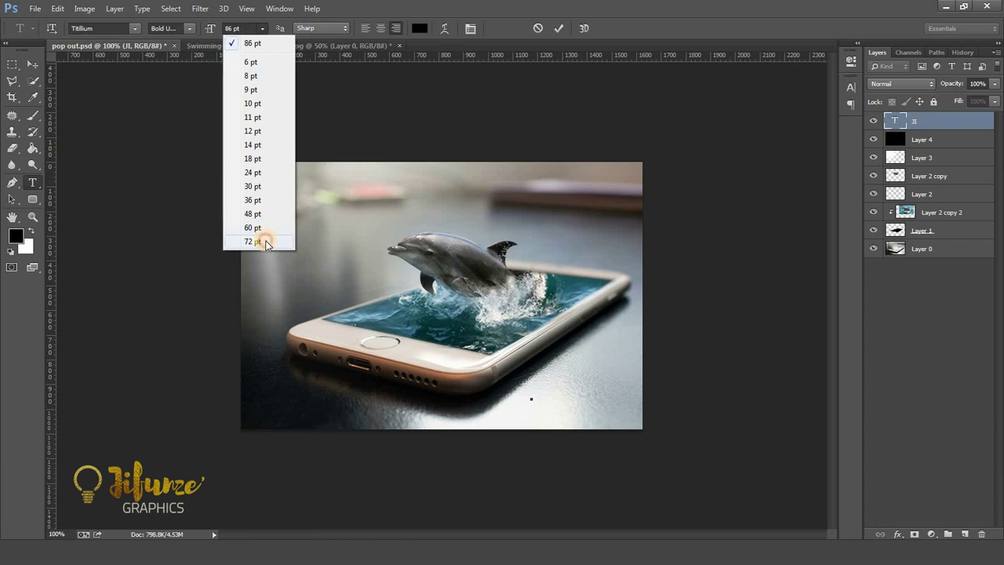
left_click(265, 241)
left_click(32, 64)
Scale the JI text up greatly and move it to the upper left.
key("ctrl+t")
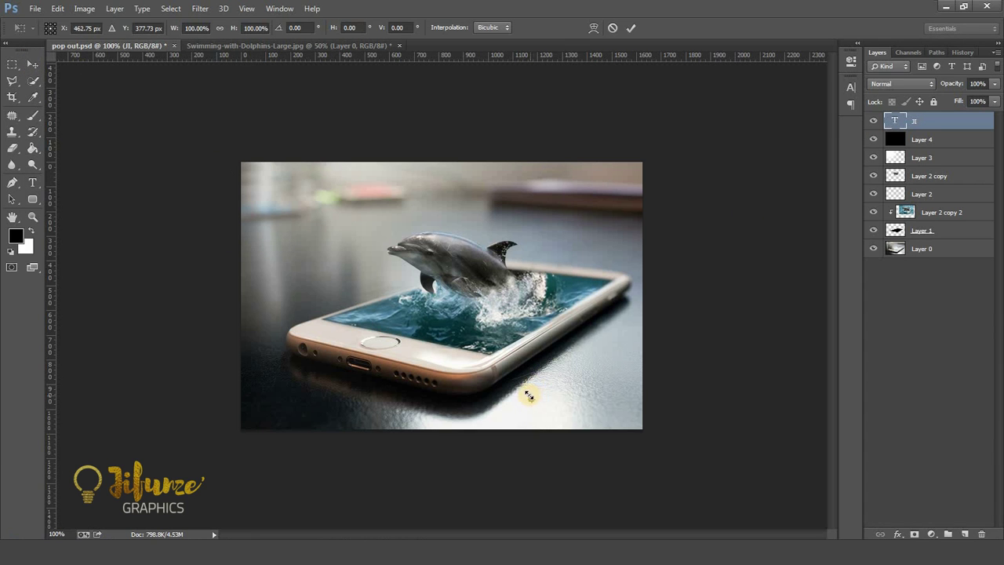
left_click_drag(529, 396, 435, 306)
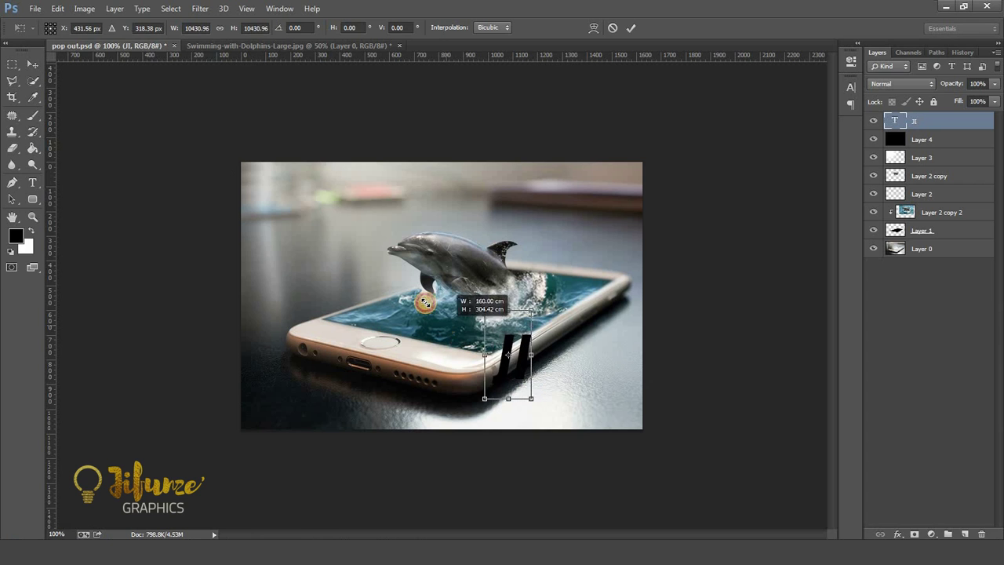
key("Return")
left_click_drag(483, 322, 312, 239)
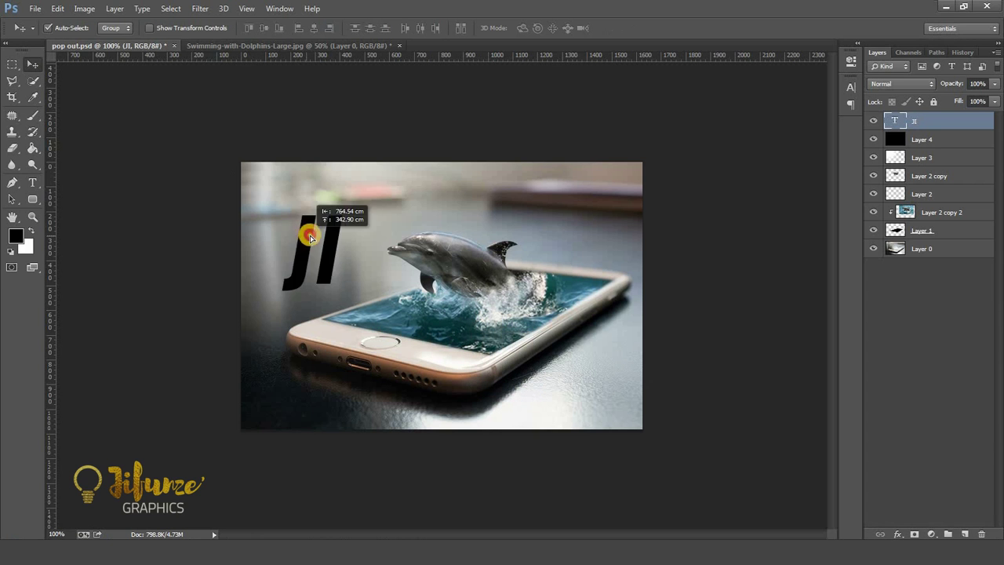
Complete the text to read 'JIFUNZE GRAPHICS' and commit it.
key("t")
left_click(345, 235)
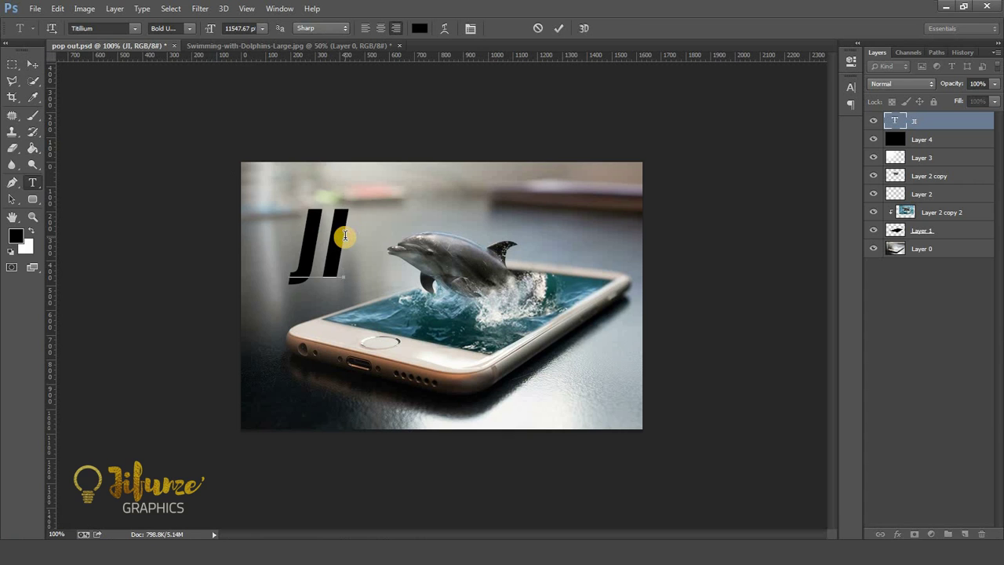
key("BackSpace")
key("BackSpace")
type("FU")
type("N")
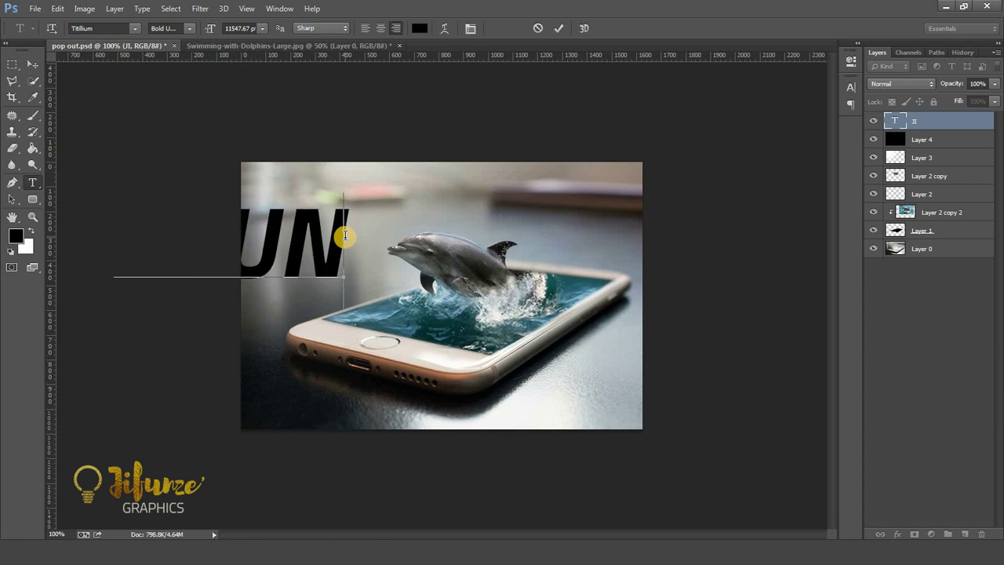
type("ZE GR")
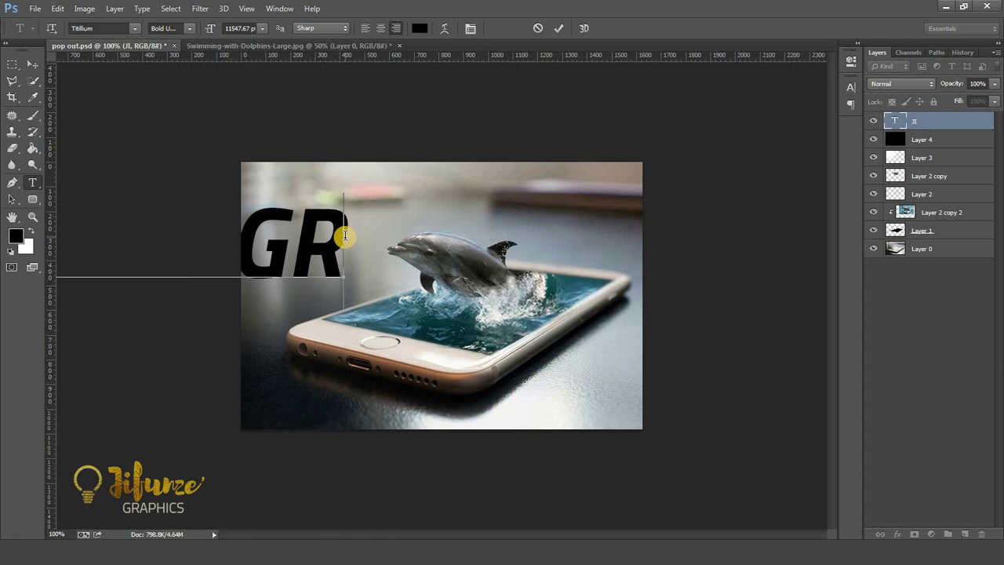
type("APHICS")
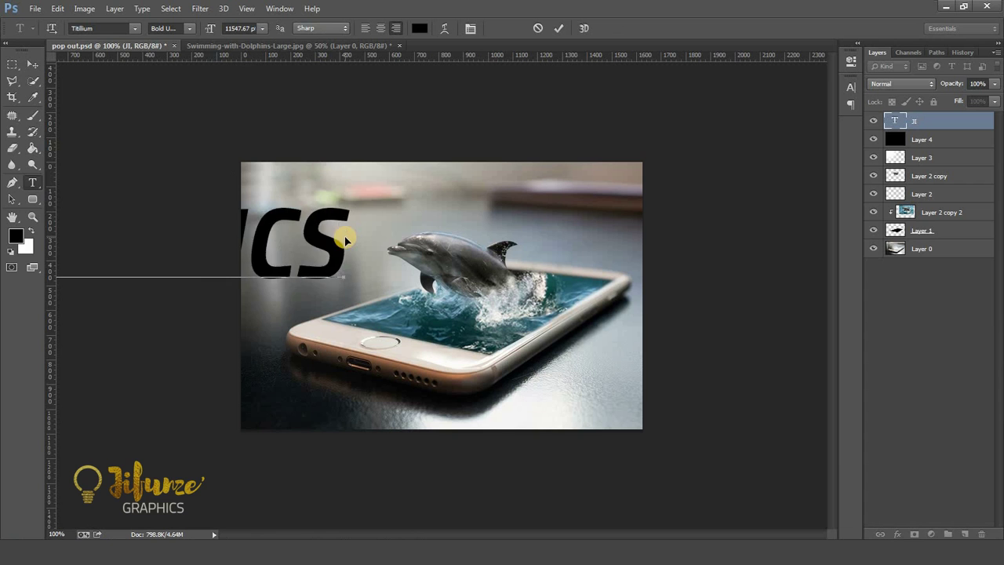
key("ctrl+a")
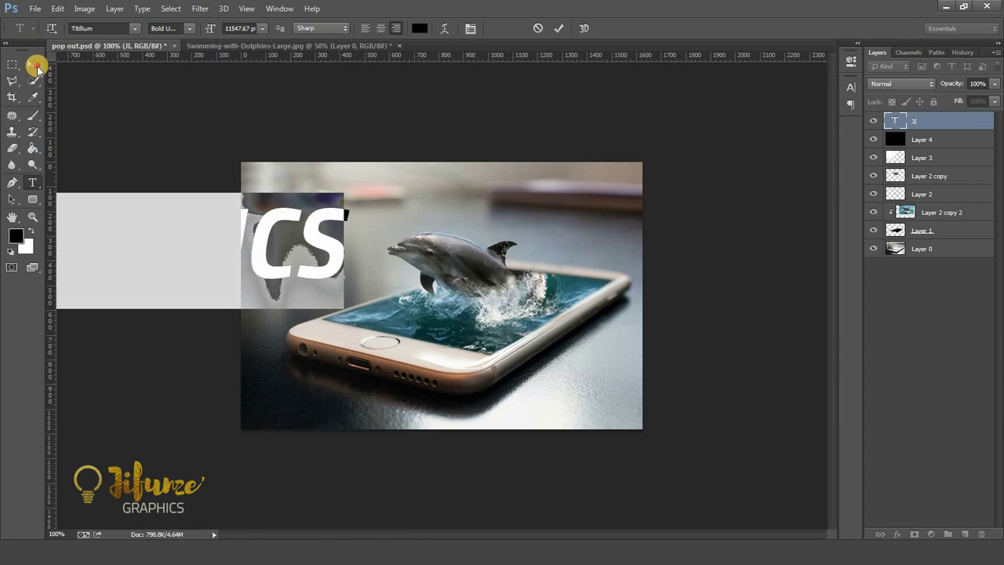
left_click(35, 66)
Scale the JIFUNZEGRAPHICS text down to about 16% and place it in the photo's top-left.
key("ctrl+t")
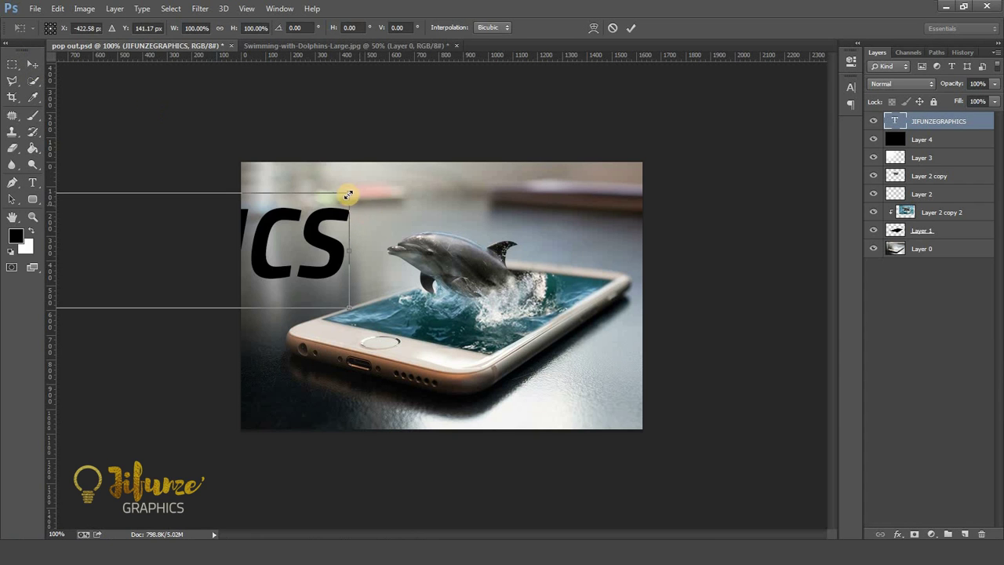
mouse_move(348, 195)
left_mouse_down()
mouse_move(237, 285)
mouse_move(146, 321)
mouse_move(102, 278)
left_mouse_up()
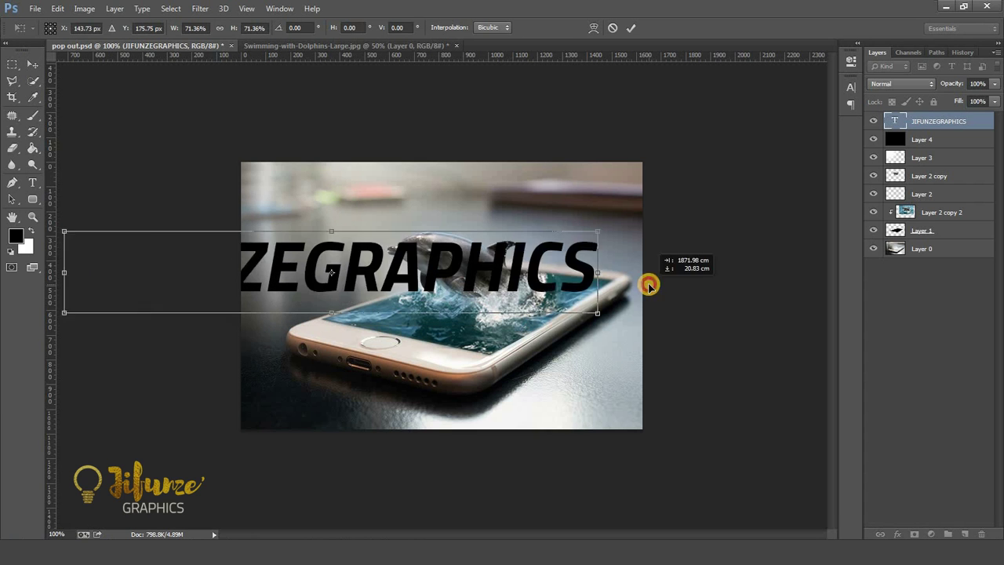
left_click_drag(499, 304, 649, 291)
left_click_drag(141, 232, 515, 318)
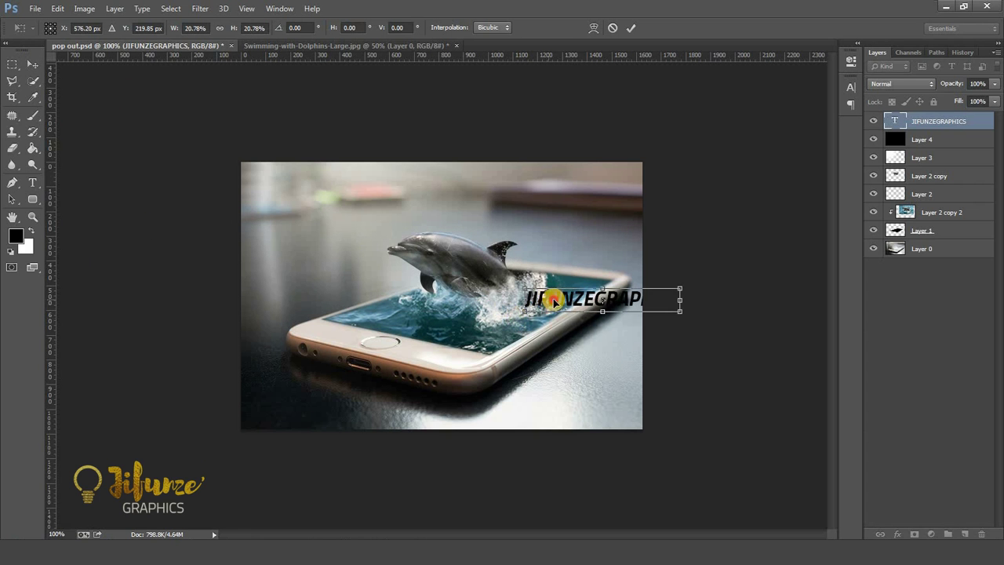
left_click_drag(538, 300, 278, 196)
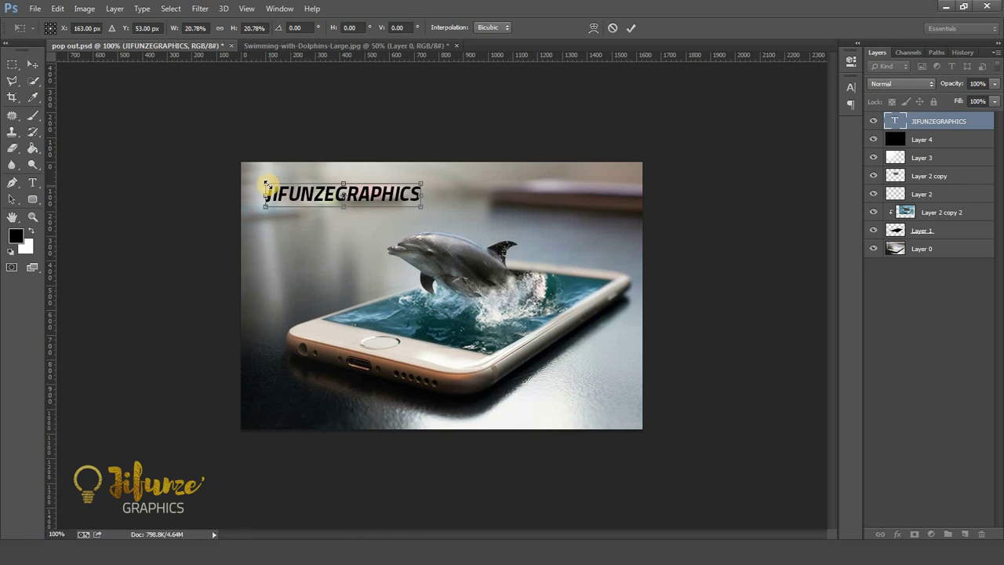
mouse_move(266, 185)
left_mouse_down()
mouse_move(314, 199)
mouse_move(296, 198)
left_mouse_up()
key("Return")
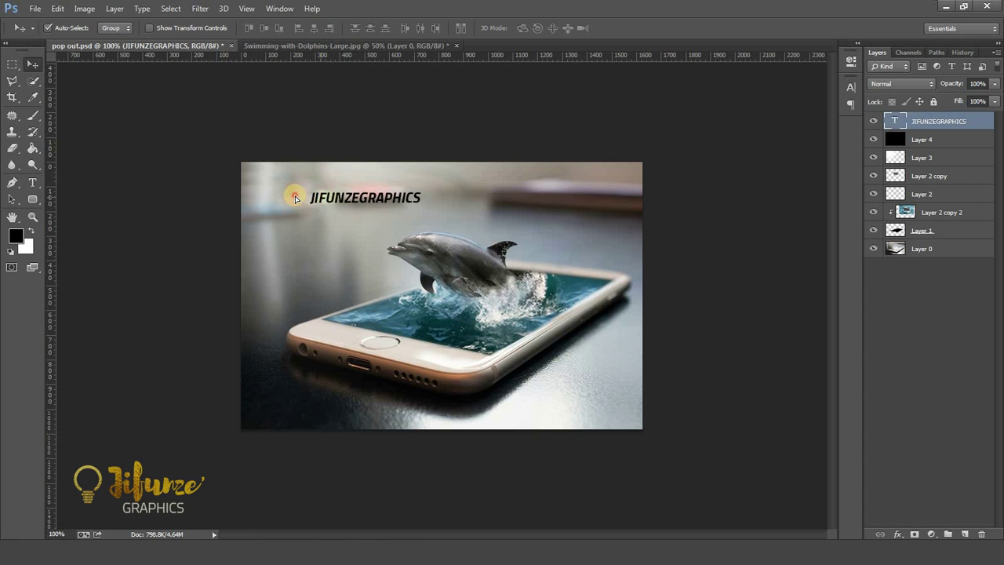
key("t")
left_click(279, 192)
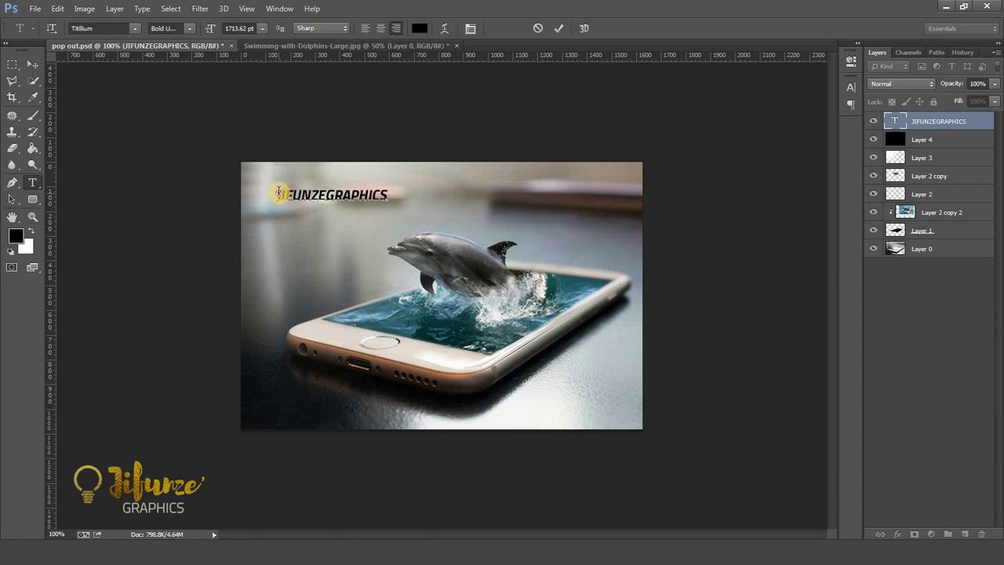
Prefix the watermark with '#' and make its text colour white.
type("#")
left_click_drag(283, 209, 384, 193)
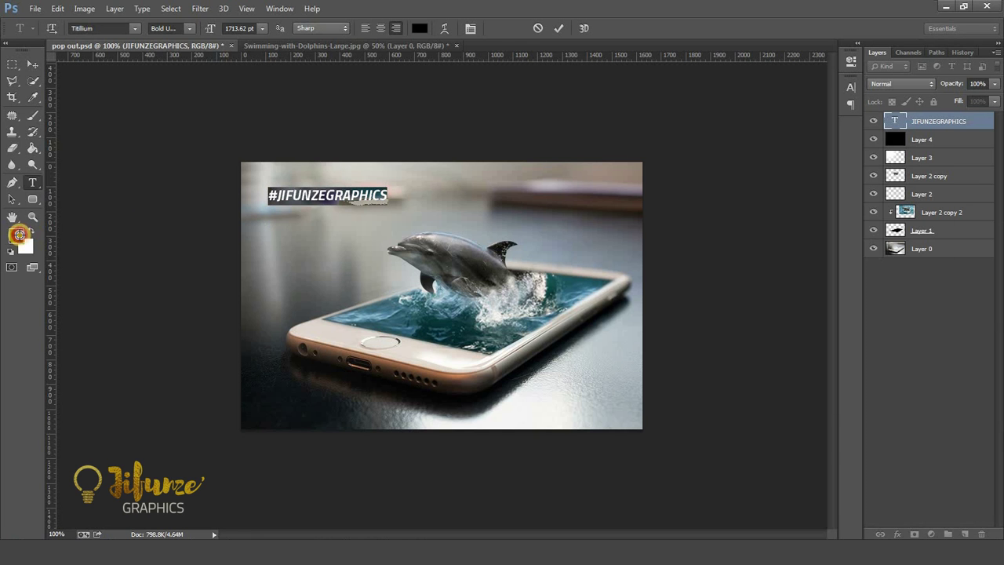
left_click(19, 234)
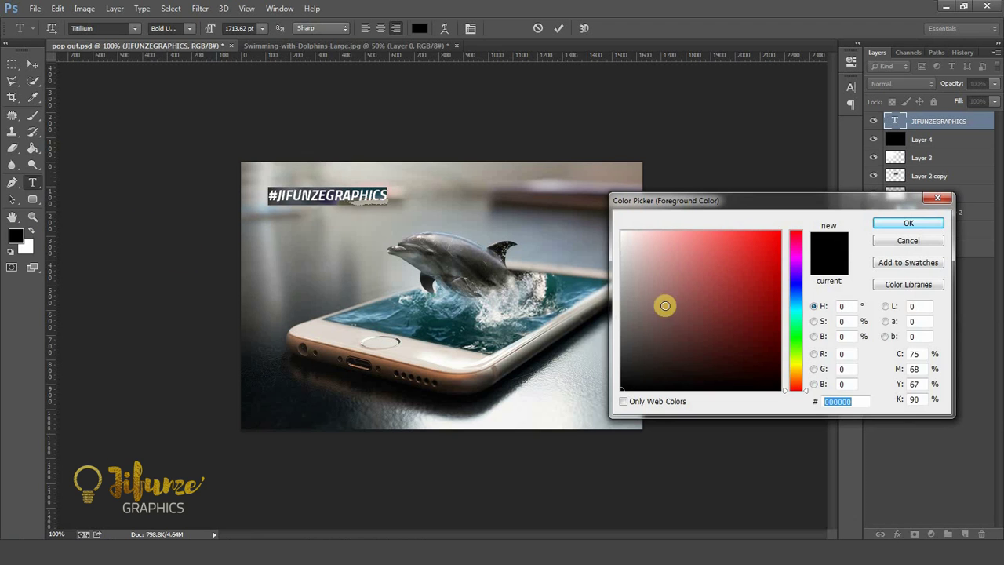
left_click_drag(669, 305, 611, 222)
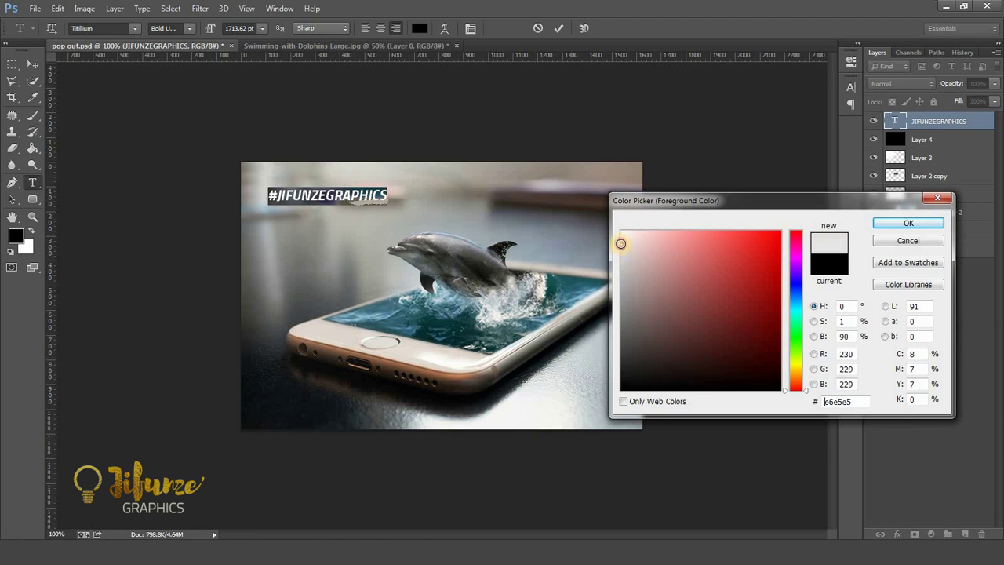
left_click(887, 223)
left_click(32, 64)
Move the watermark to the bottom-left corner and scale it to about 81%.
left_click_drag(328, 202, 300, 420)
key("ctrl+t")
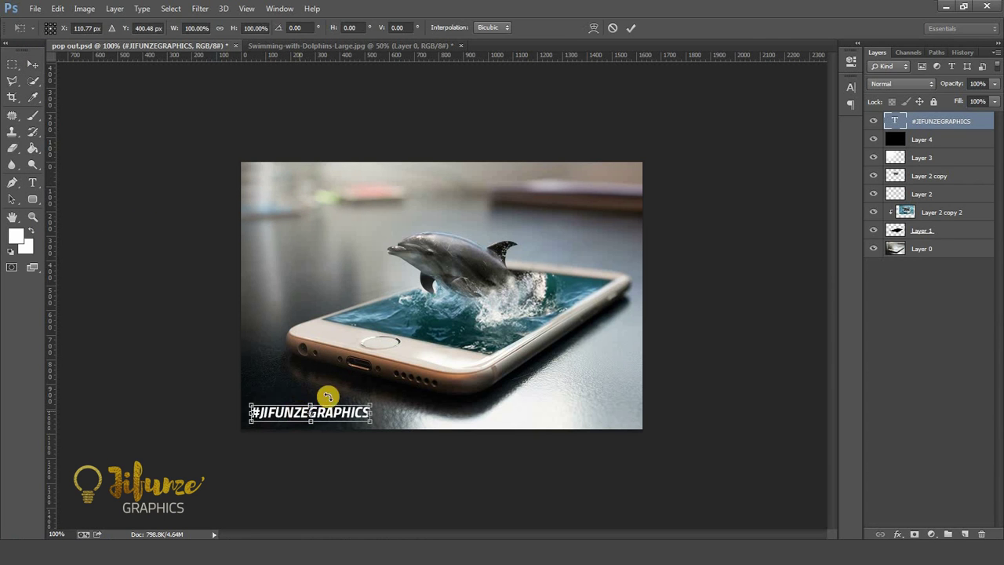
left_click_drag(370, 406, 349, 407)
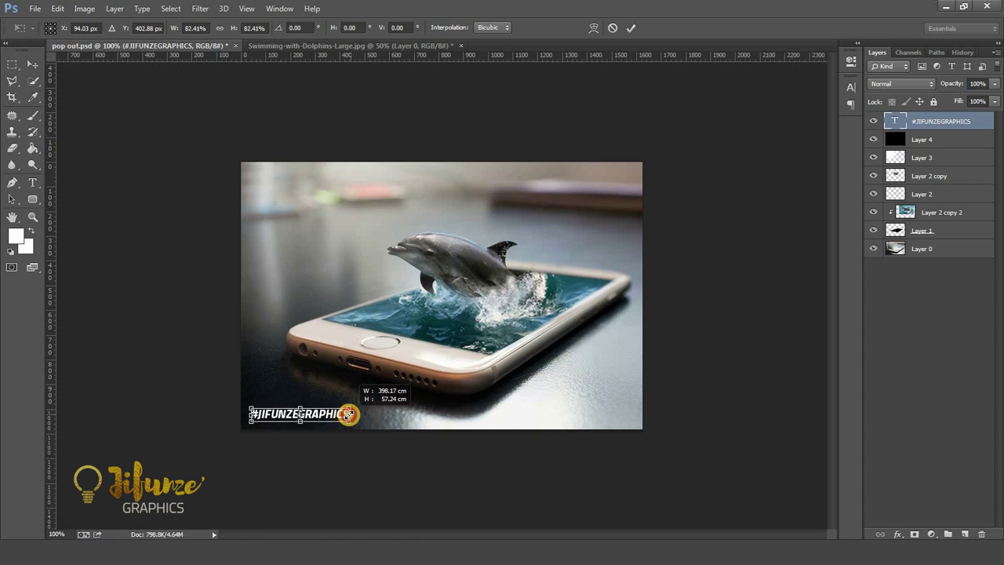
left_click(33, 64)
left_click(439, 223)
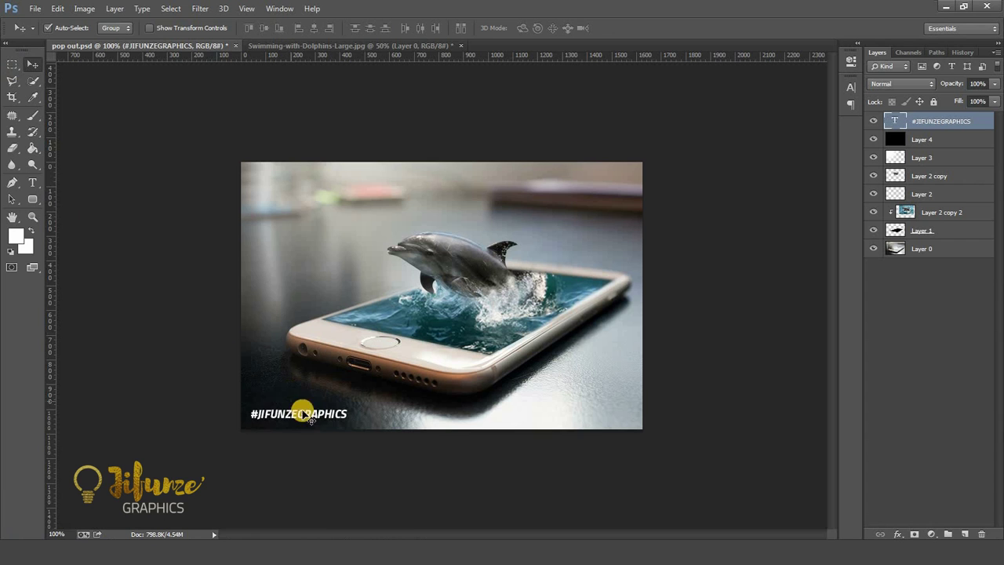
left_click_drag(305, 408, 314, 411)
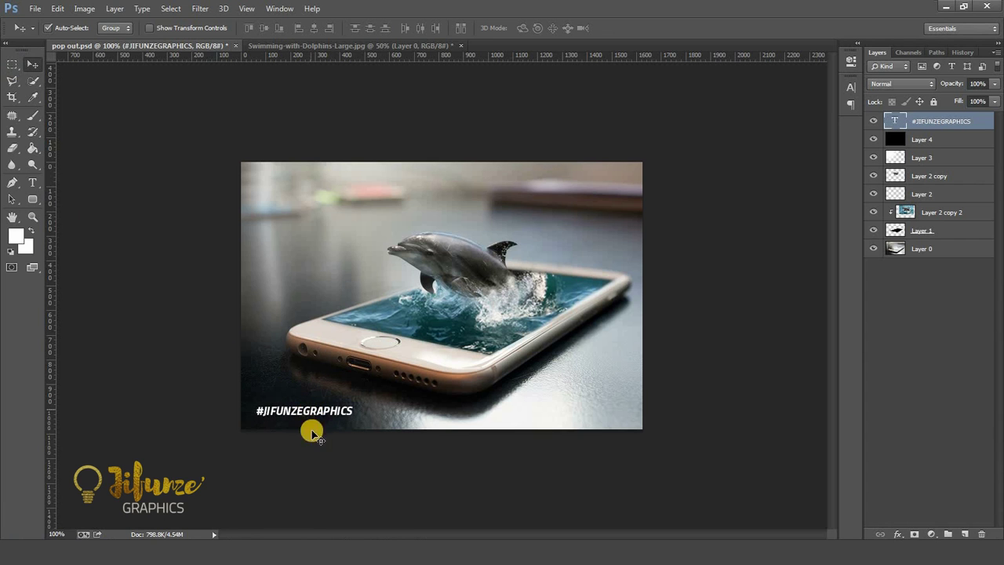
Set the watermark layer's opacity to 64%.
left_click(998, 89)
left_click_drag(990, 99, 955, 105)
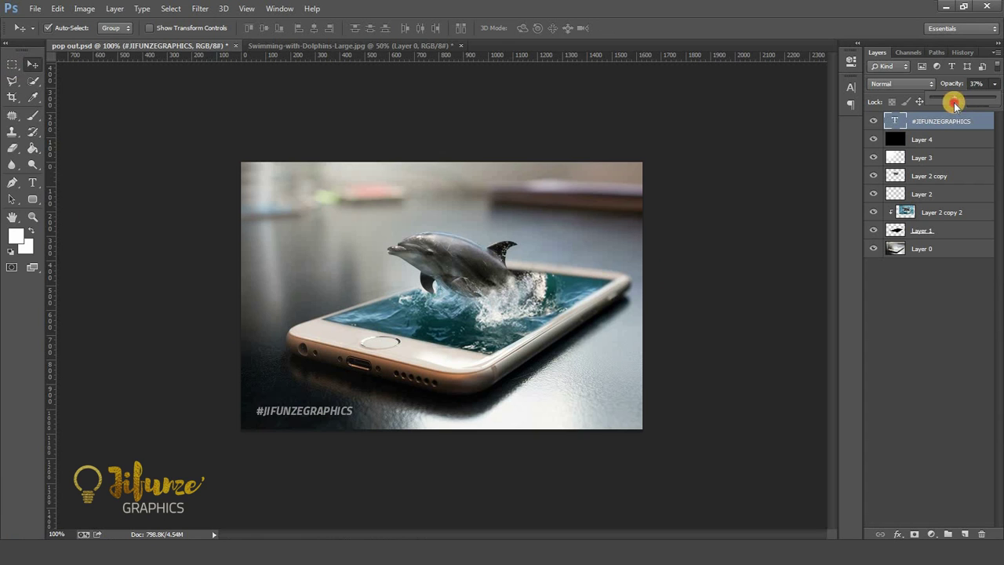
left_click_drag(950, 102, 972, 101)
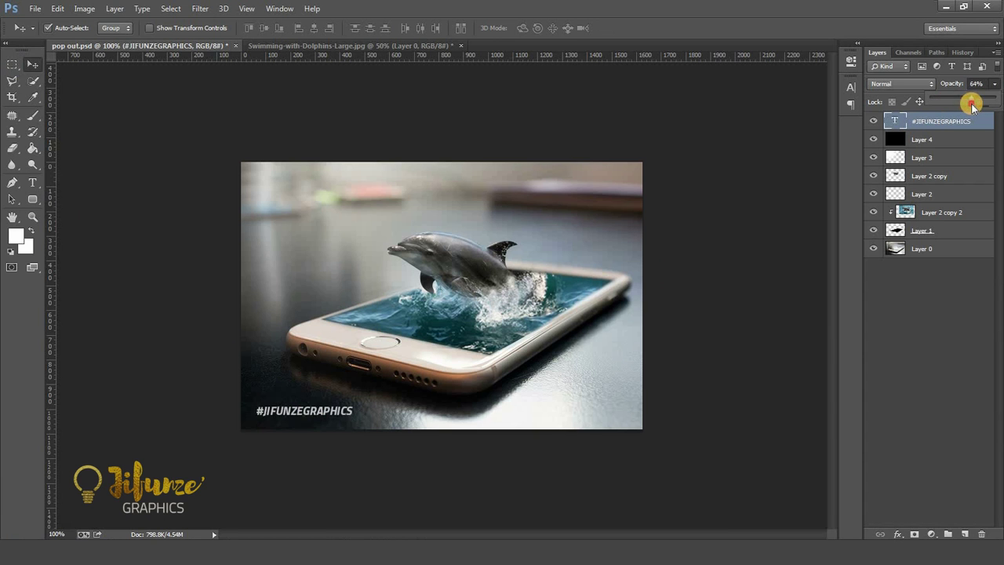
left_click(35, 80)
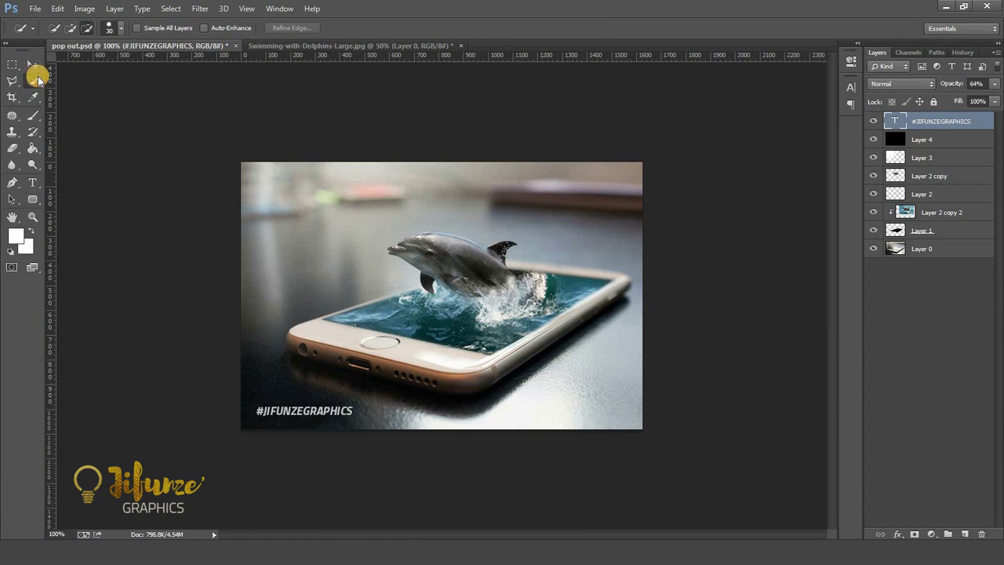
Nudge the watermark text slightly left and down.
left_click(35, 66)
left_click(162, 213)
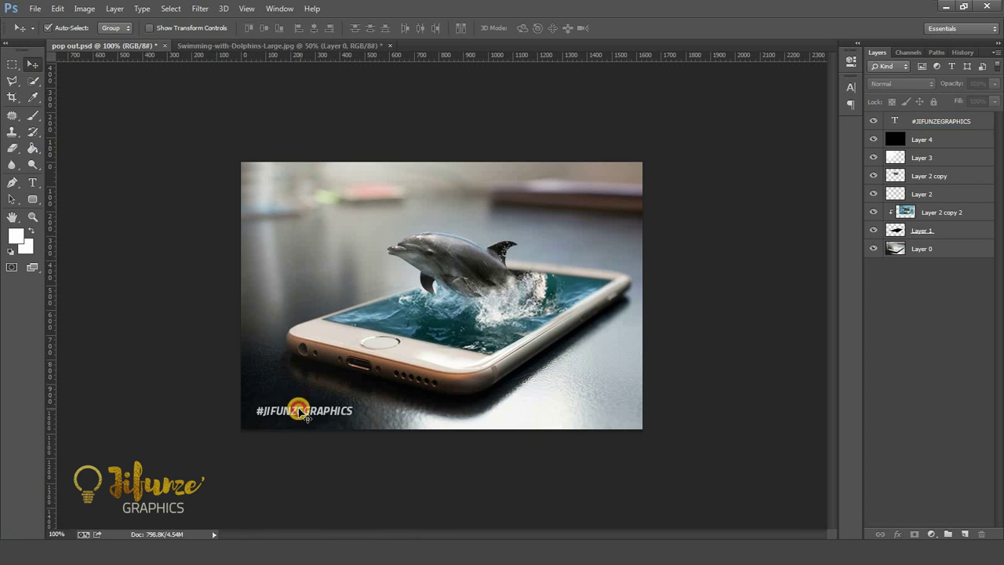
left_click(298, 412)
left_click_drag(299, 412, 294, 414)
left_click(152, 369)
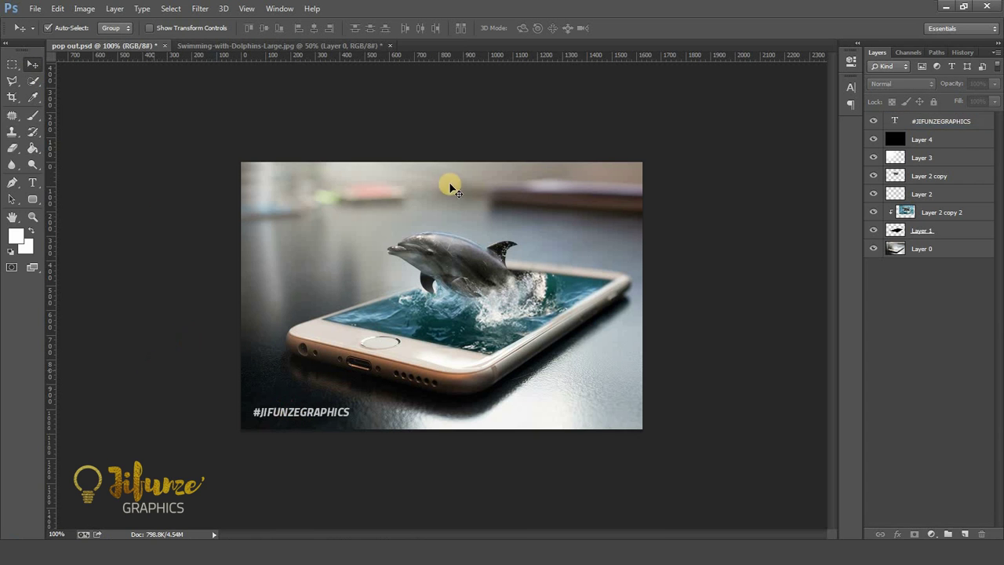
Add a new layer above Layer 4 and paint a soft orange (#ff9600) glow left of the dolphin.
left_click(946, 139)
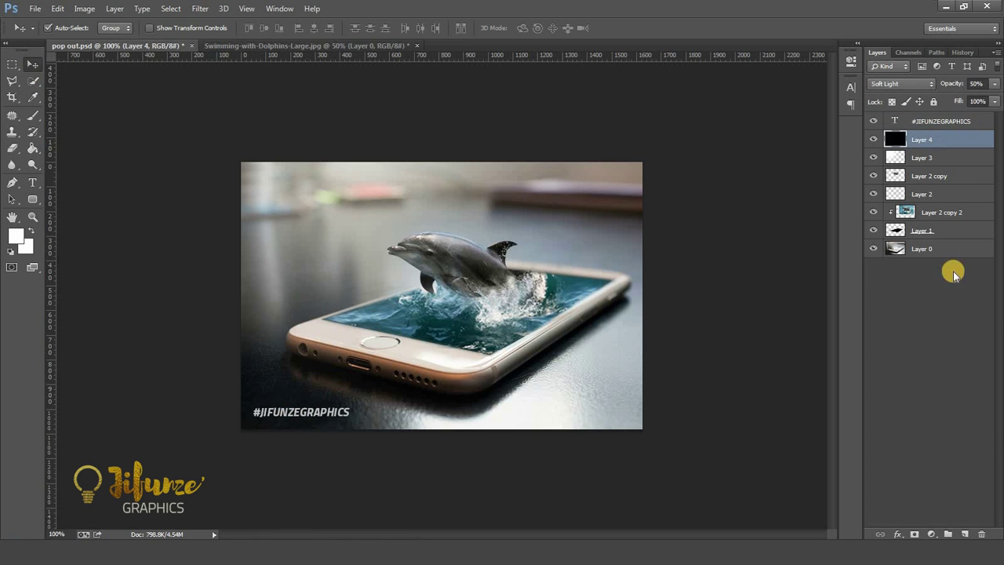
left_click(965, 535)
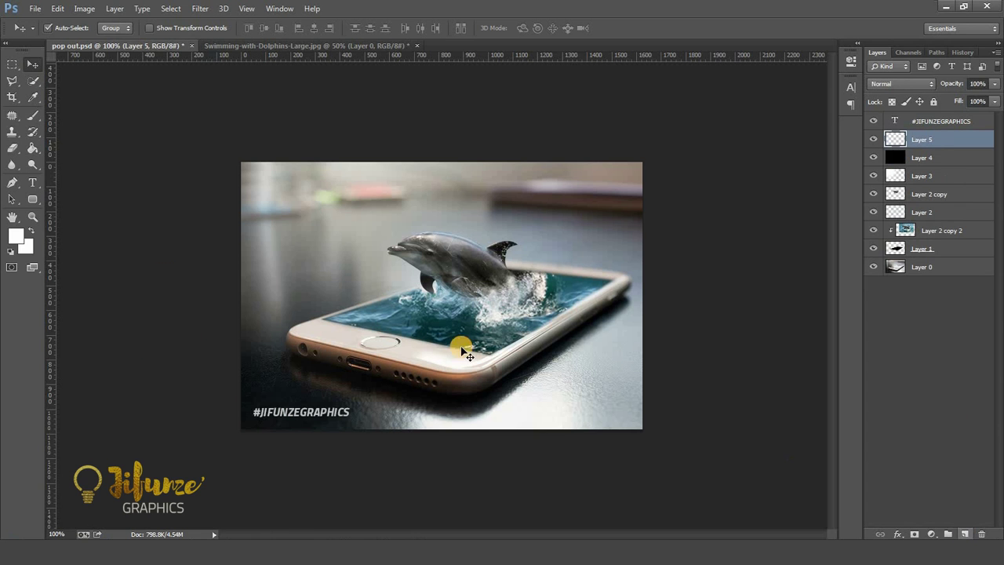
left_click(13, 237)
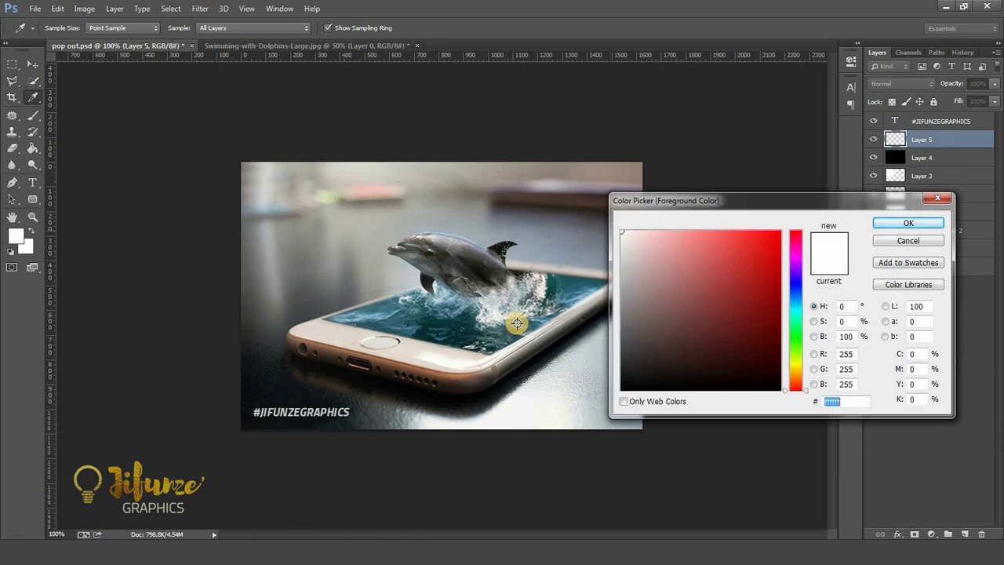
left_click(797, 375)
left_click_drag(745, 254, 789, 225)
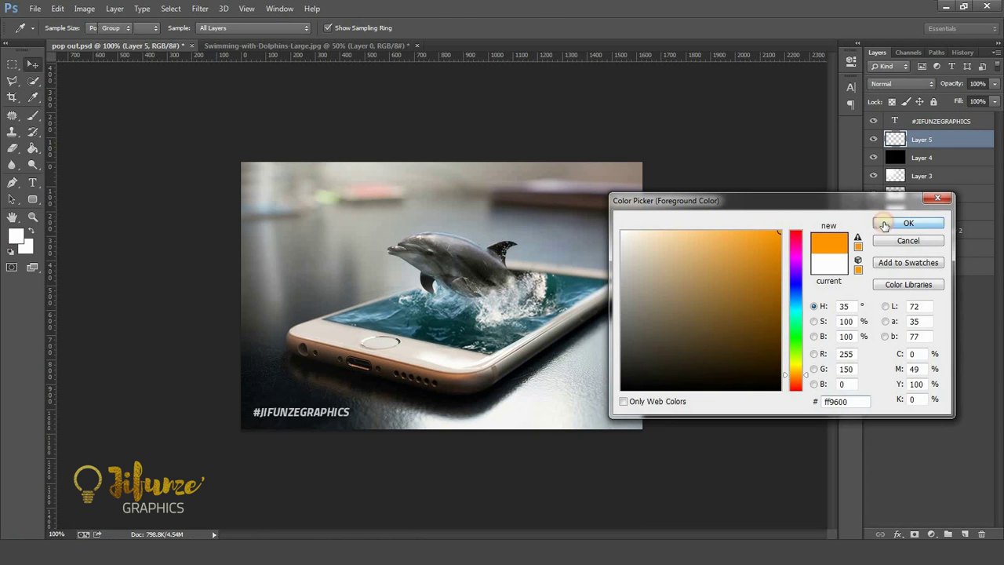
left_click(885, 224)
key("b")
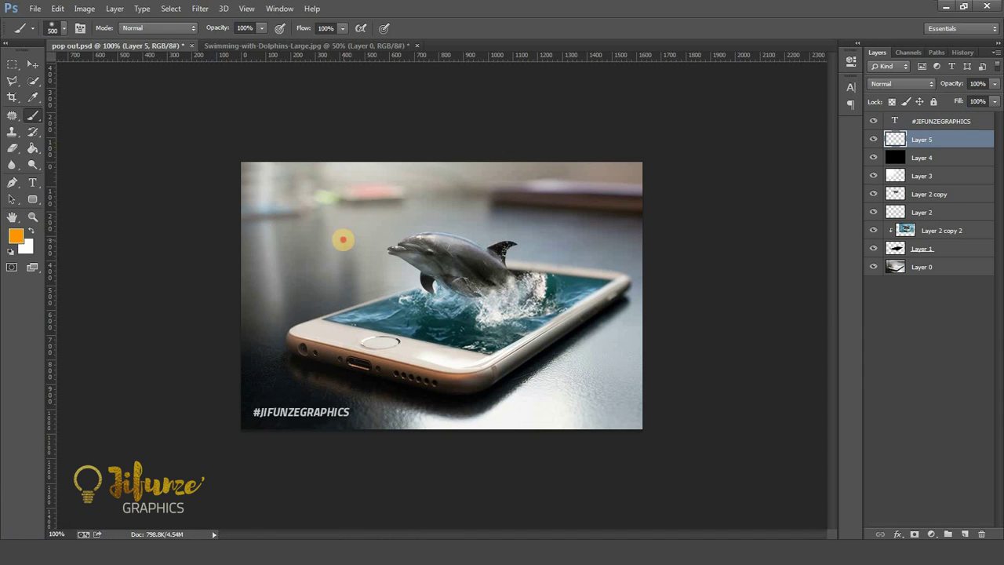
left_click(343, 239)
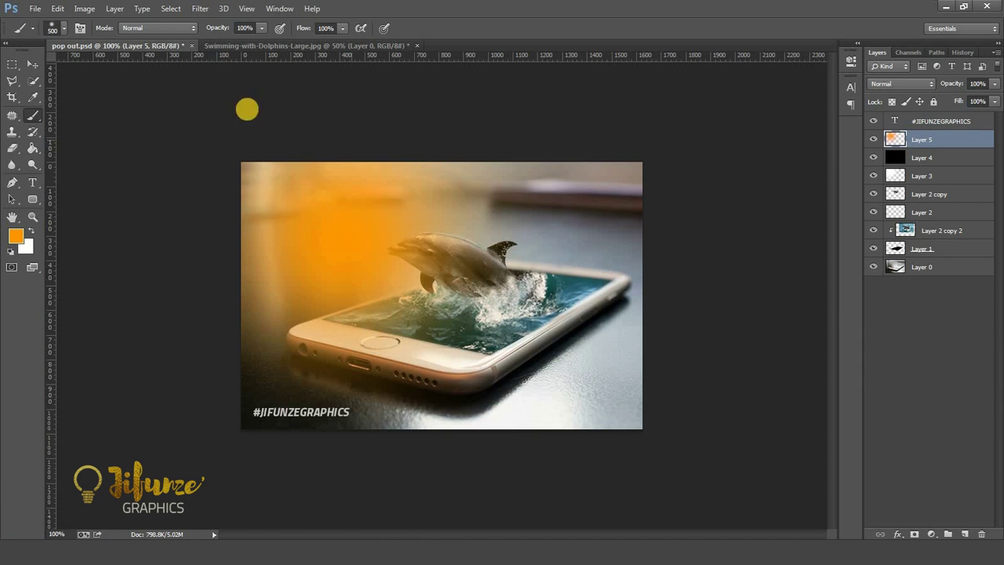
Set the orange glow layer to 46% opacity and 24% fill, toggling it to compare.
left_click(35, 66)
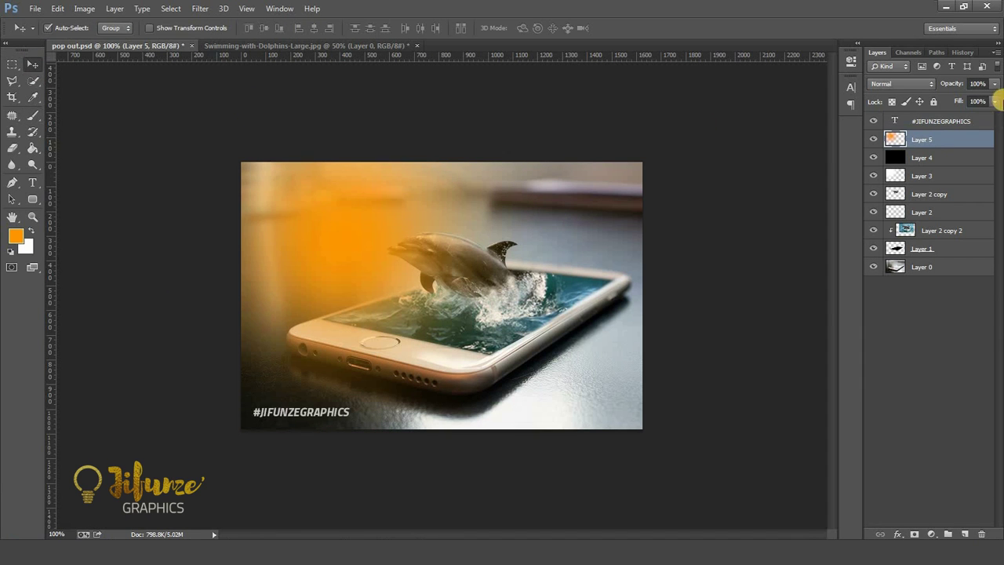
left_click_drag(998, 87, 963, 101)
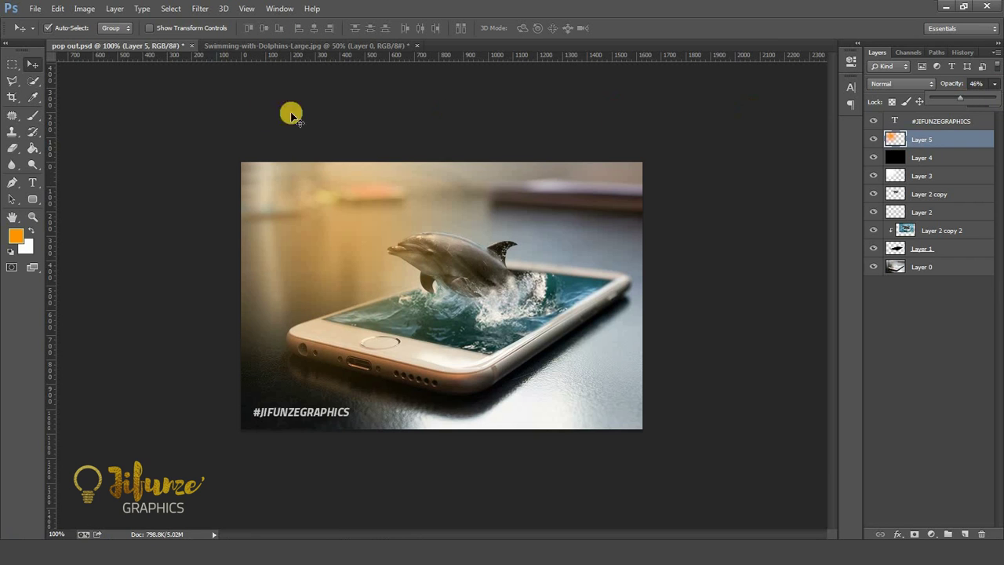
left_click(33, 63)
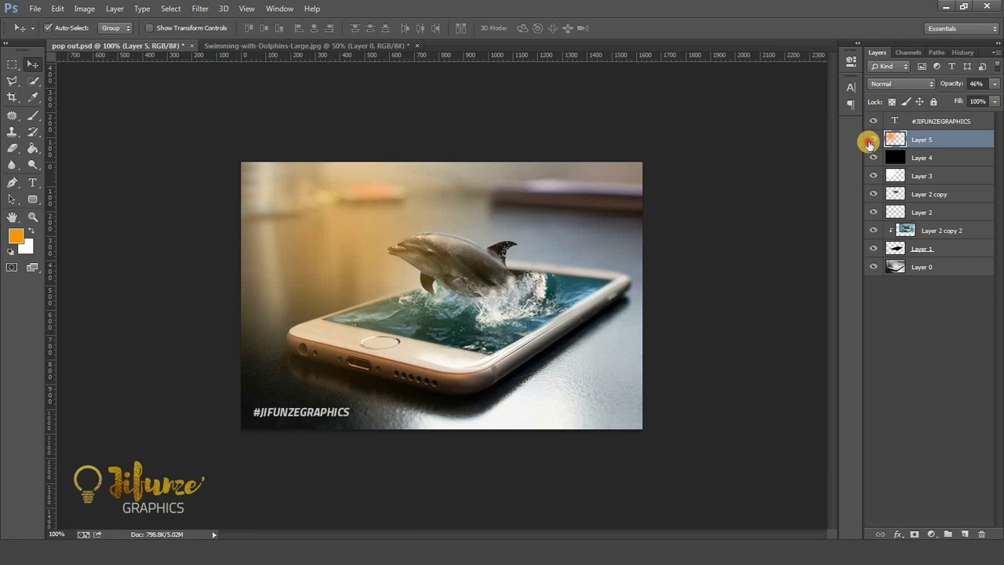
left_click(871, 141)
left_click(871, 141)
left_click(871, 142)
left_click(871, 141)
left_click_drag(995, 104, 949, 121)
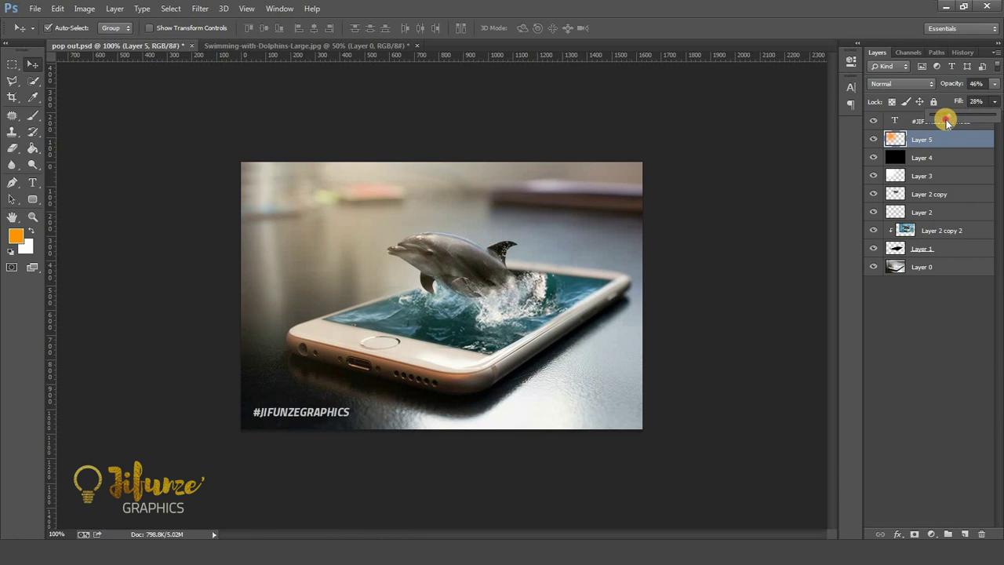
left_click_drag(947, 122, 947, 122)
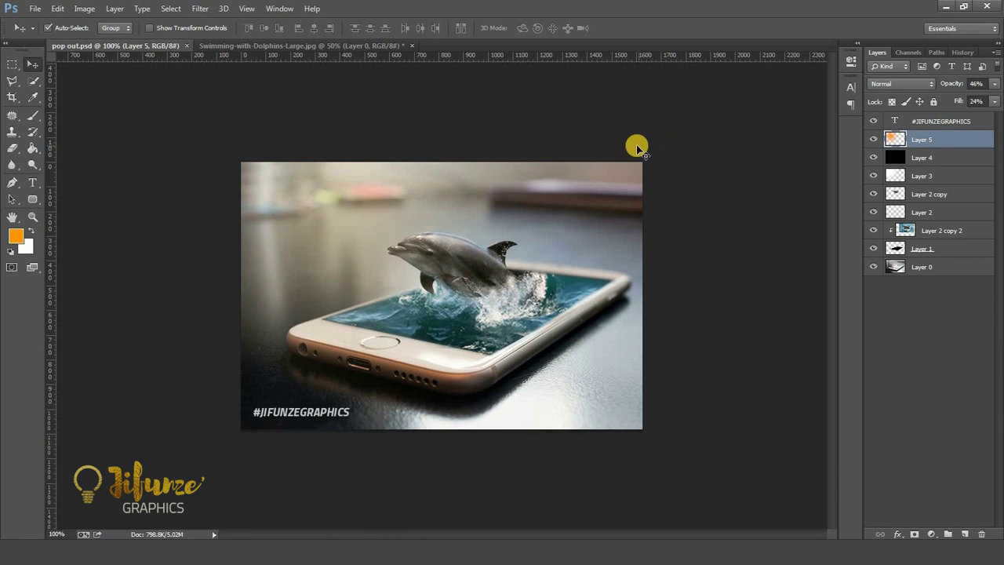
key("ctrl+shift+s")
Save the composition as JPEG 'pop out', replacing the existing pop out.jpg with default quality settings.
left_click(303, 252)
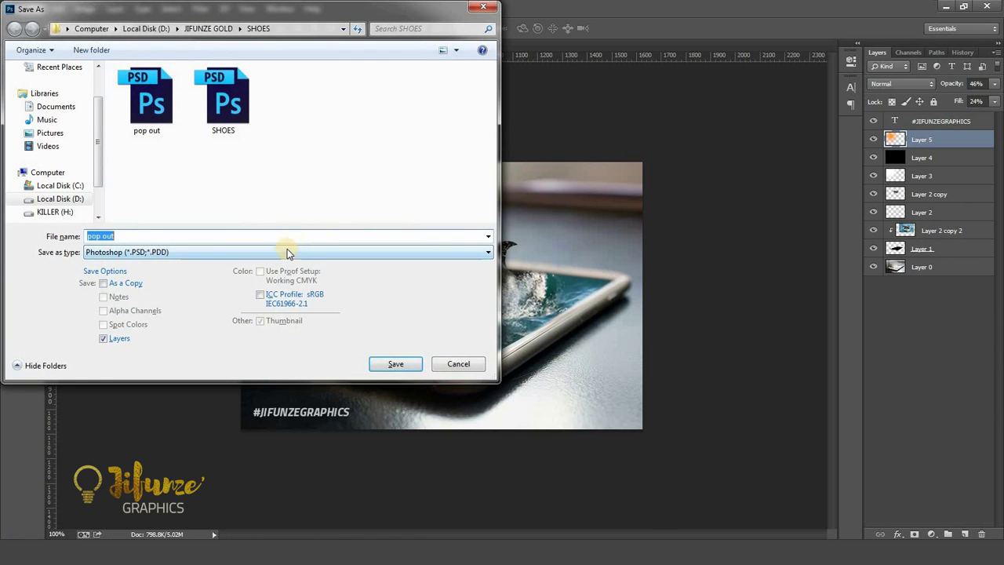
left_click(286, 252)
left_click(208, 350)
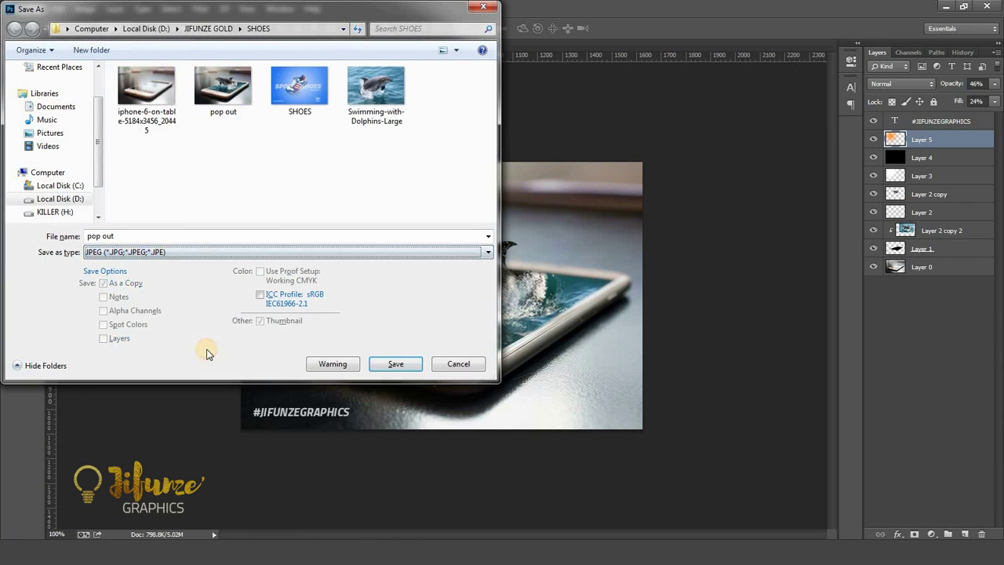
left_click(395, 363)
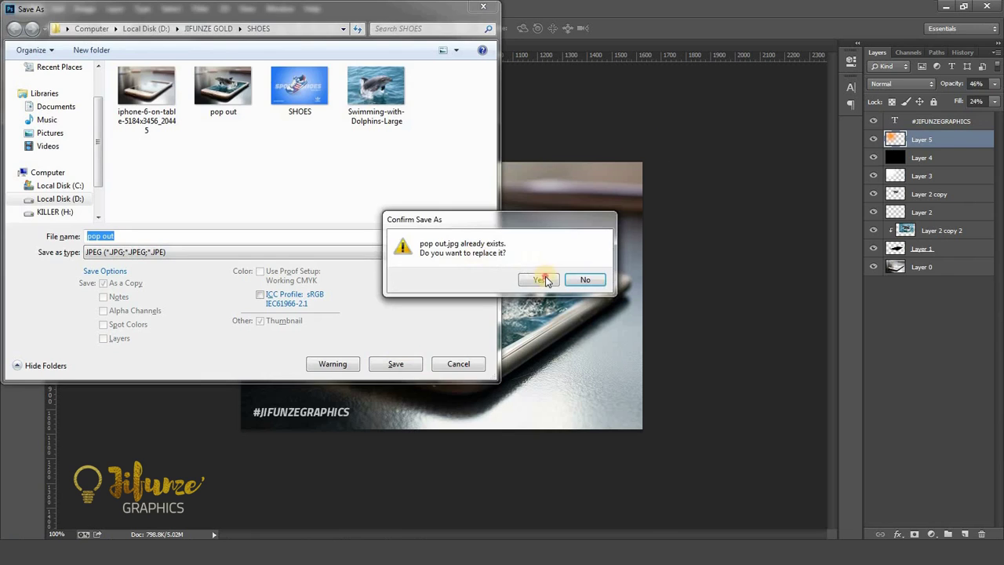
left_click(541, 277)
key("Return")
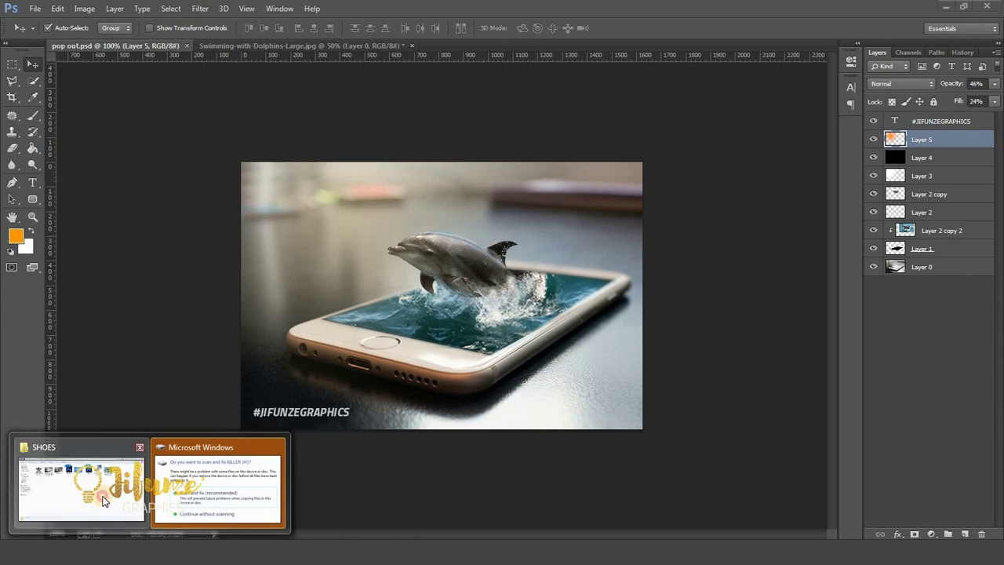
left_click(74, 480)
Open pop out.jpg from the SHOES folder in Windows Photo Viewer.
left_click(365, 157)
key("Left")
key("Right")
key("Left")
double_click(324, 174)
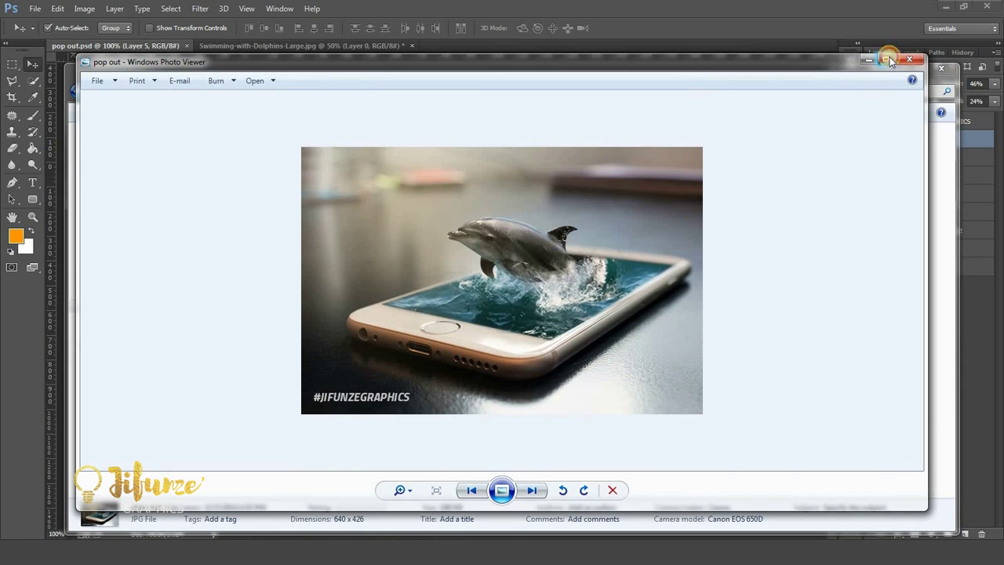
Maximize the viewer and zoom in on the finished dolphin composite.
left_click(890, 61)
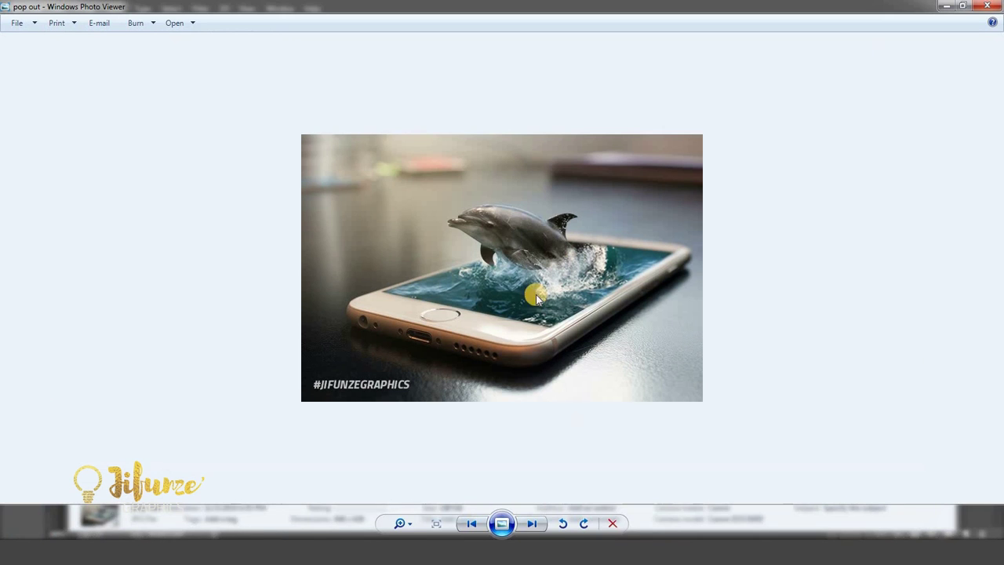
left_click(402, 524)
left_click_drag(408, 524, 410, 512)
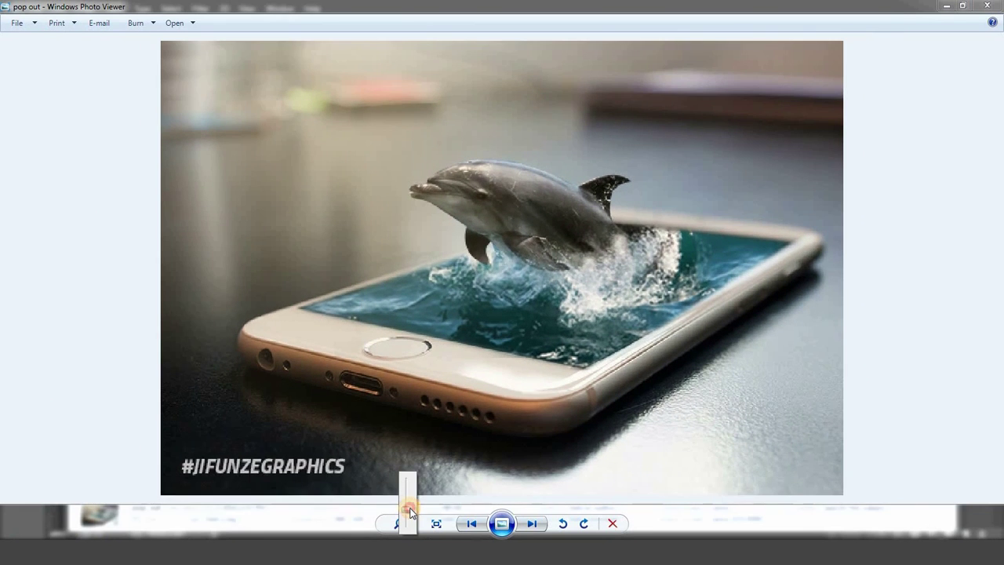